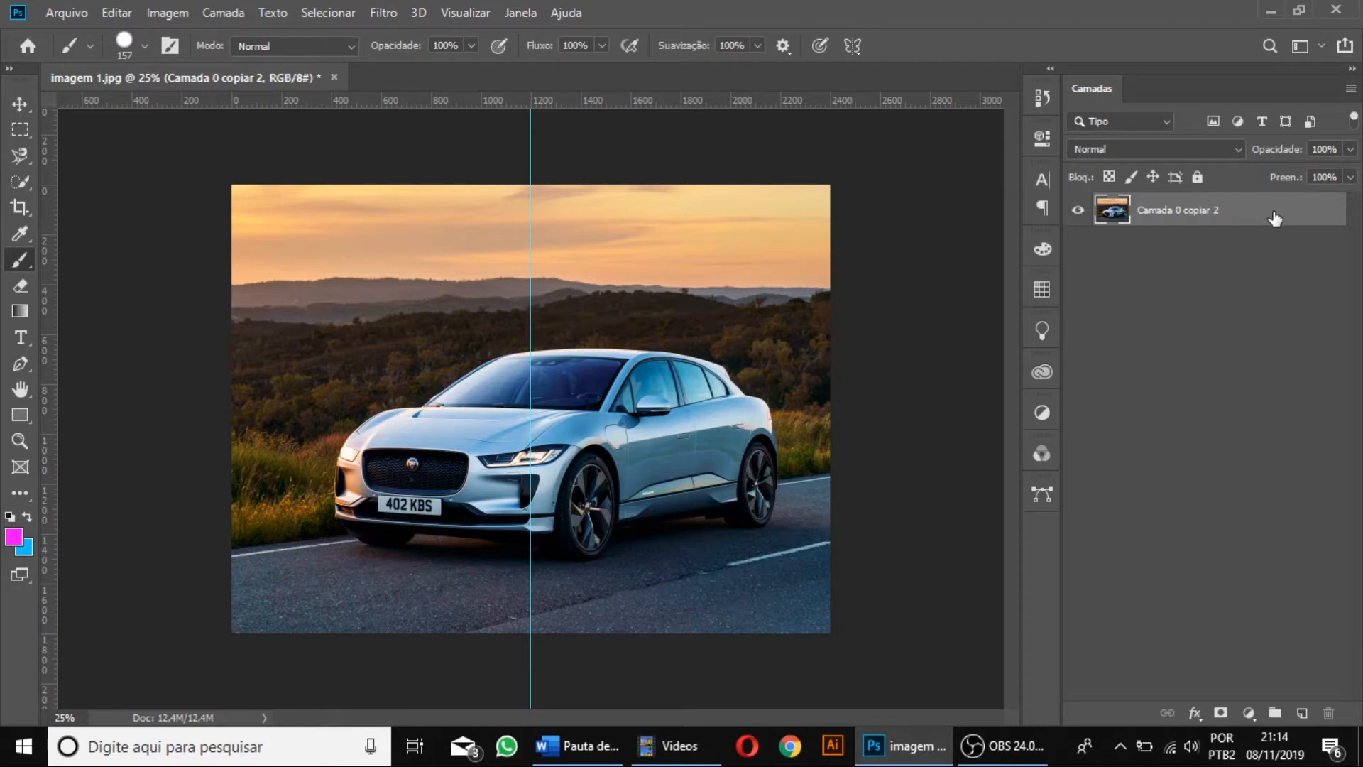
Duplicate the car photo layer and fill the lower copy with the light blue background colour.
key("ctrl+j")
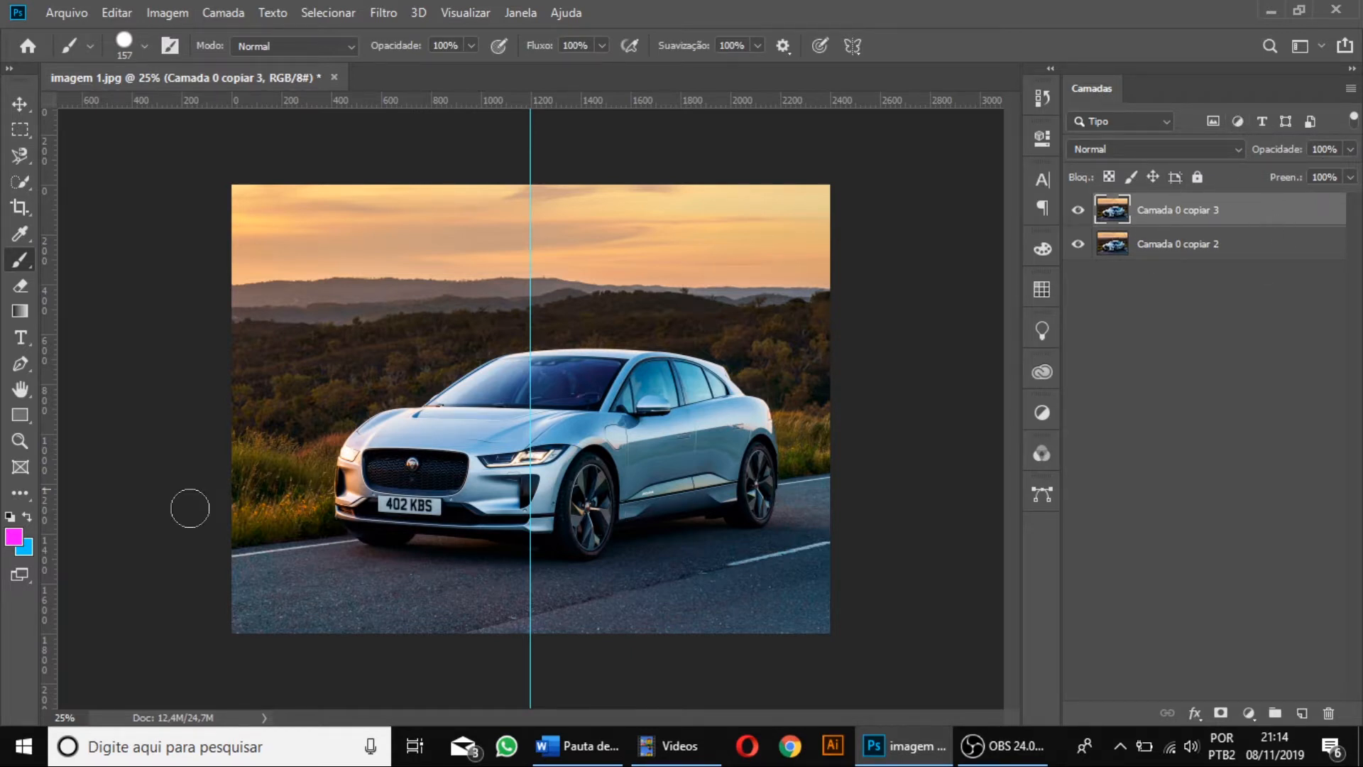
left_click(1211, 246)
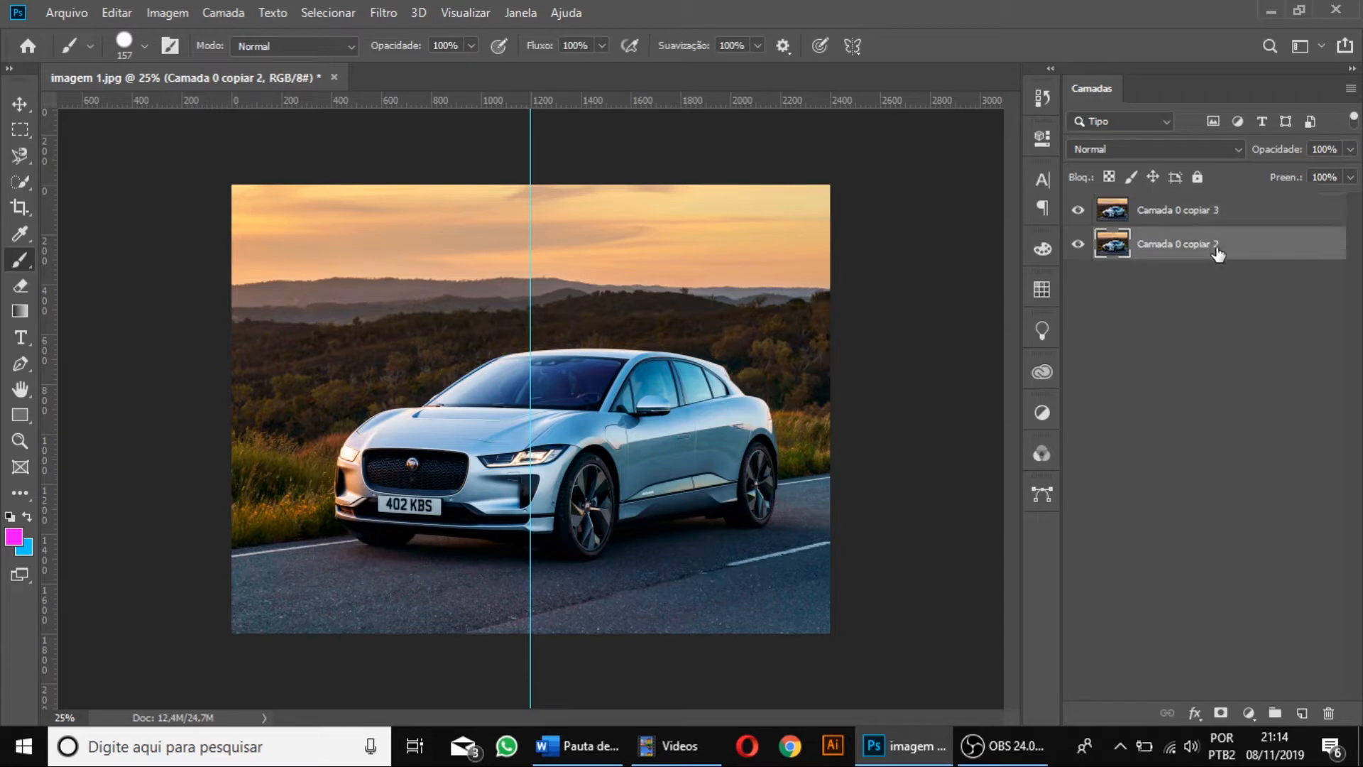
key("ctrl+BackSpace")
Try the upper photo layer at 54% opacity and restore it to 100%.
left_click(1216, 210)
left_click(1350, 149)
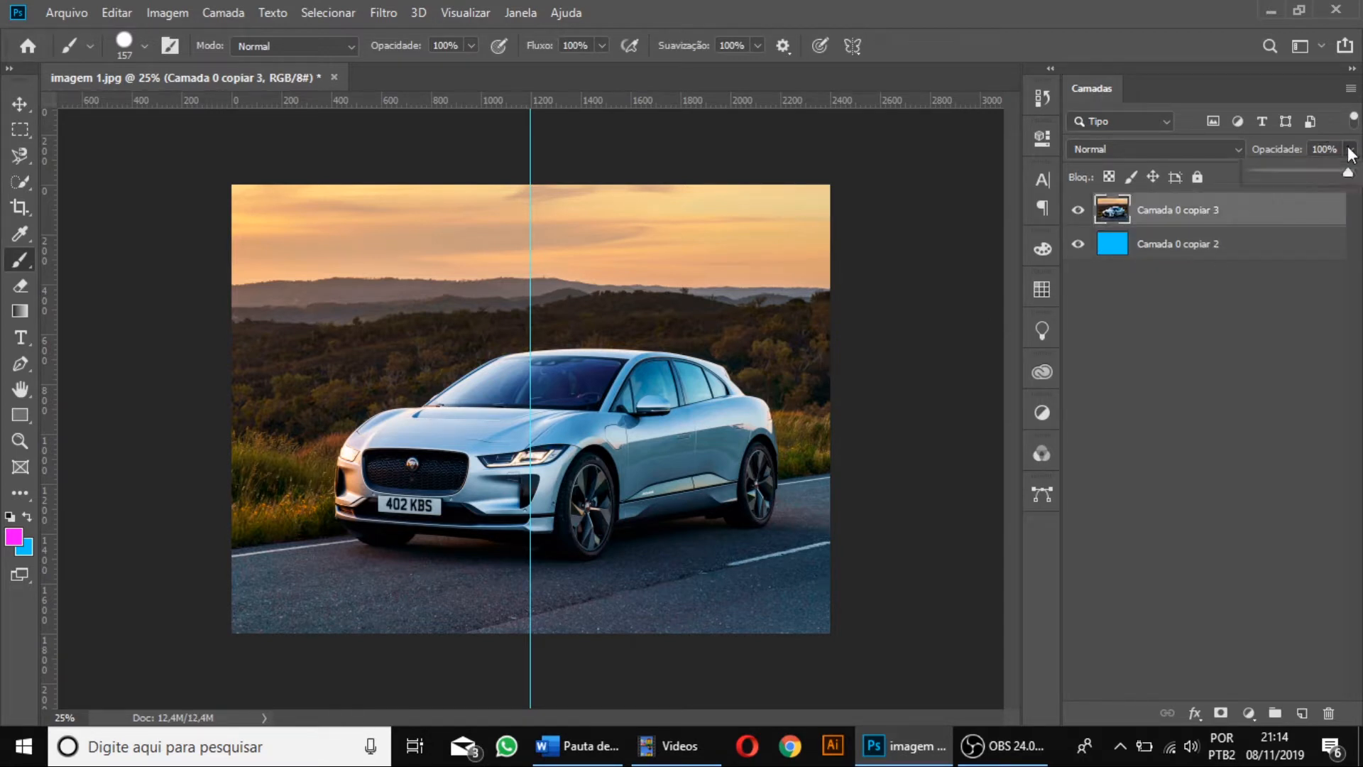
left_click_drag(1291, 175, 1308, 179)
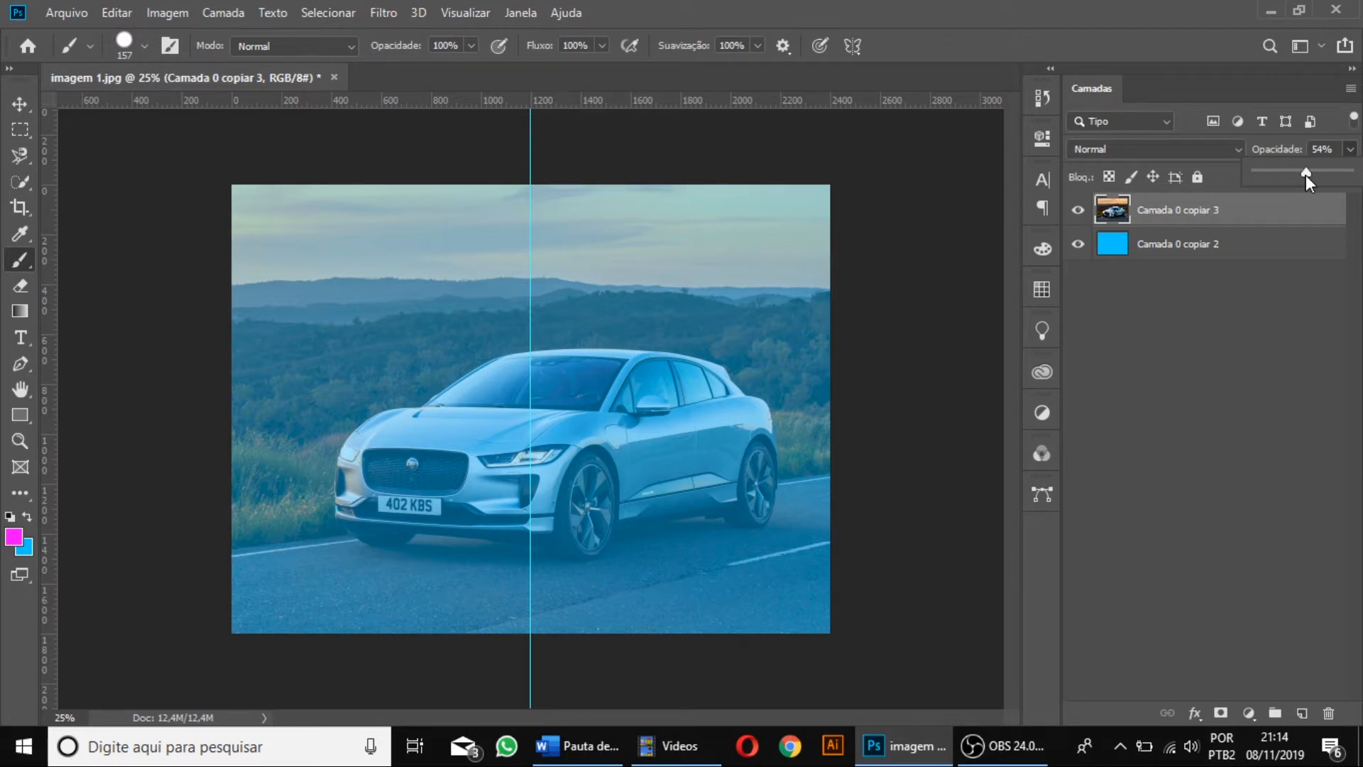
left_click_drag(1306, 174, 1351, 173)
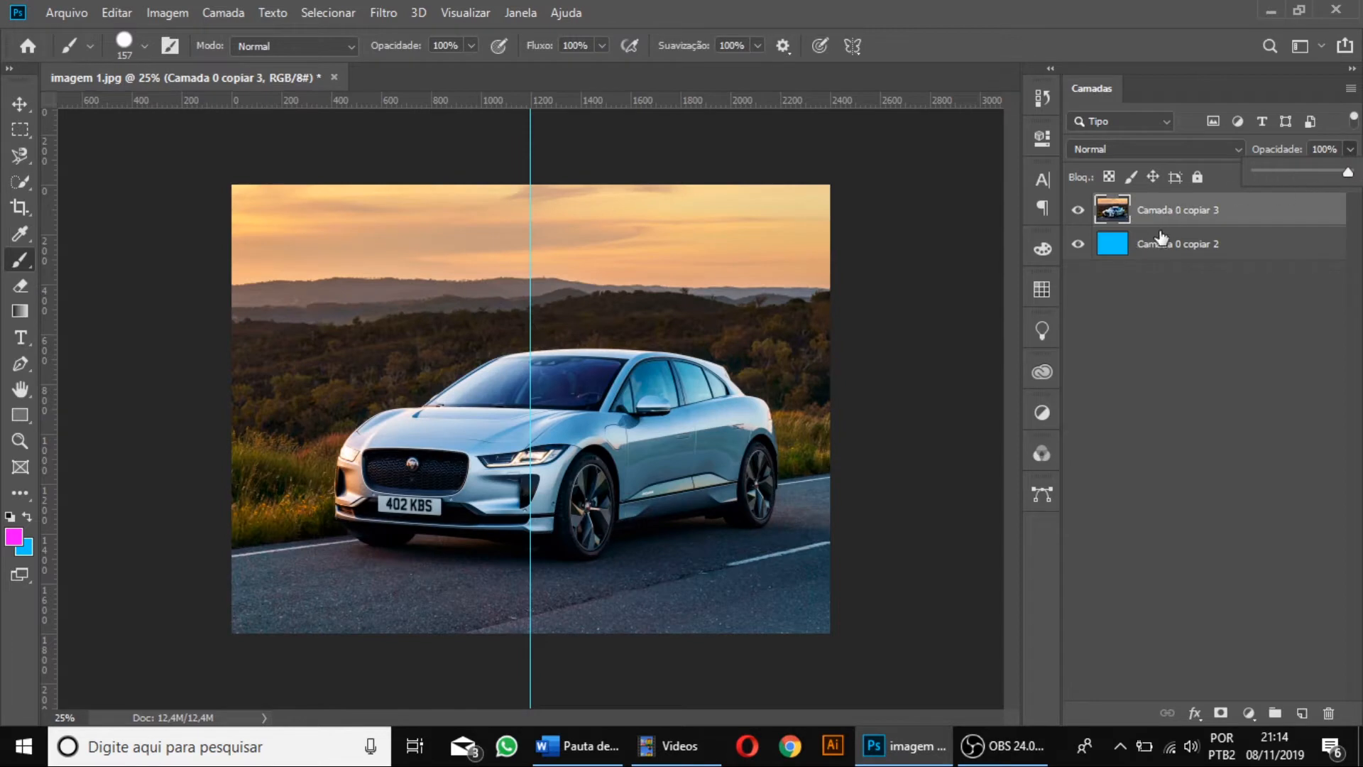
Try the photo layer's fill setting, keeping it at 100%, and lock and unlock the whole layer.
left_click(1351, 177)
mouse_move(1347, 199)
left_mouse_down()
mouse_move(1294, 198)
mouse_move(1356, 200)
left_mouse_up()
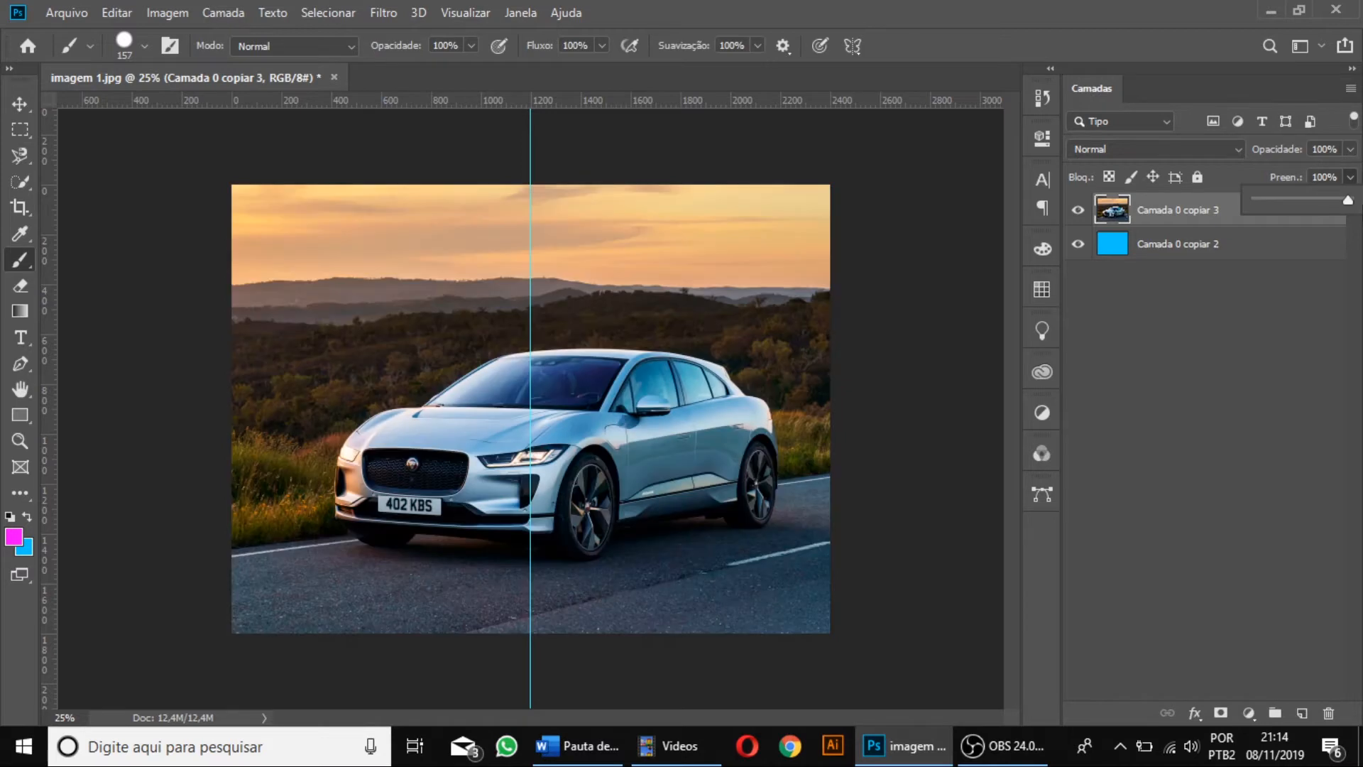
left_click(1195, 177)
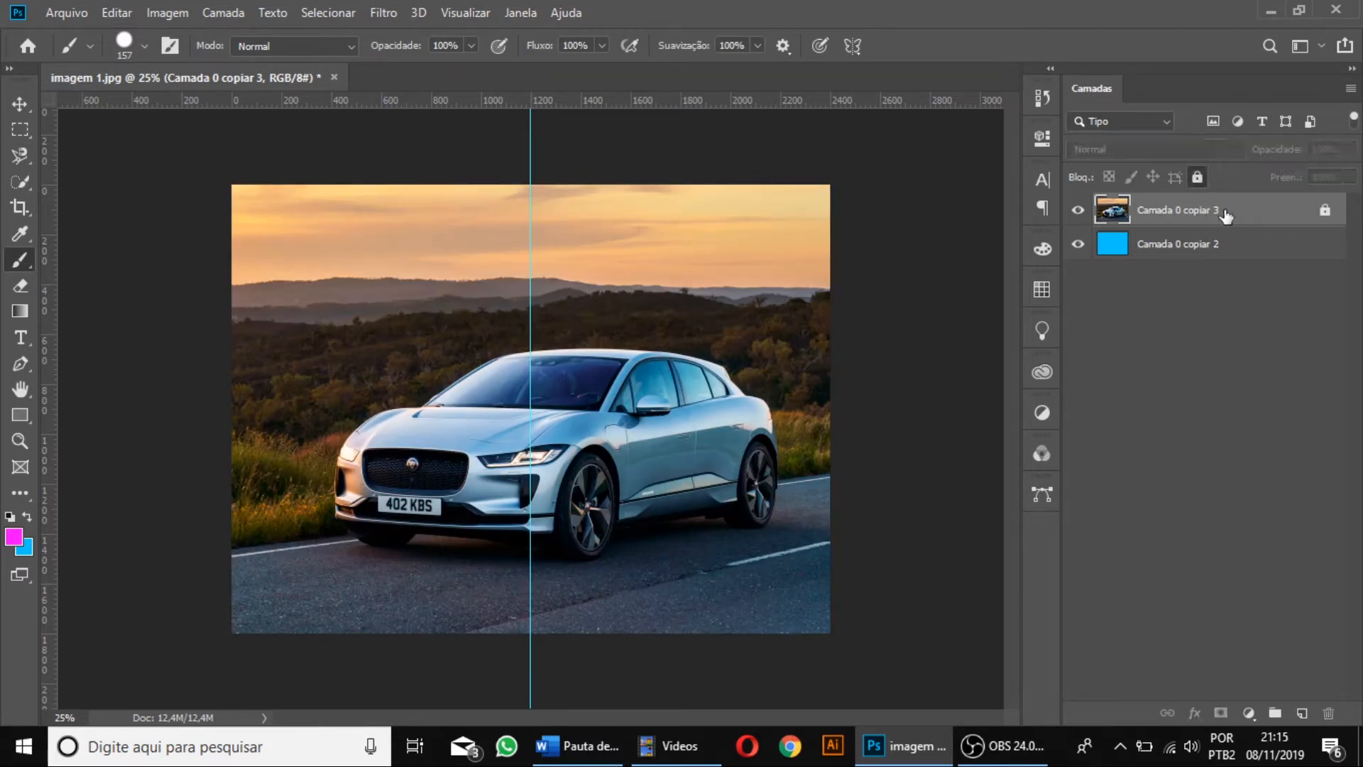
left_click(1199, 178)
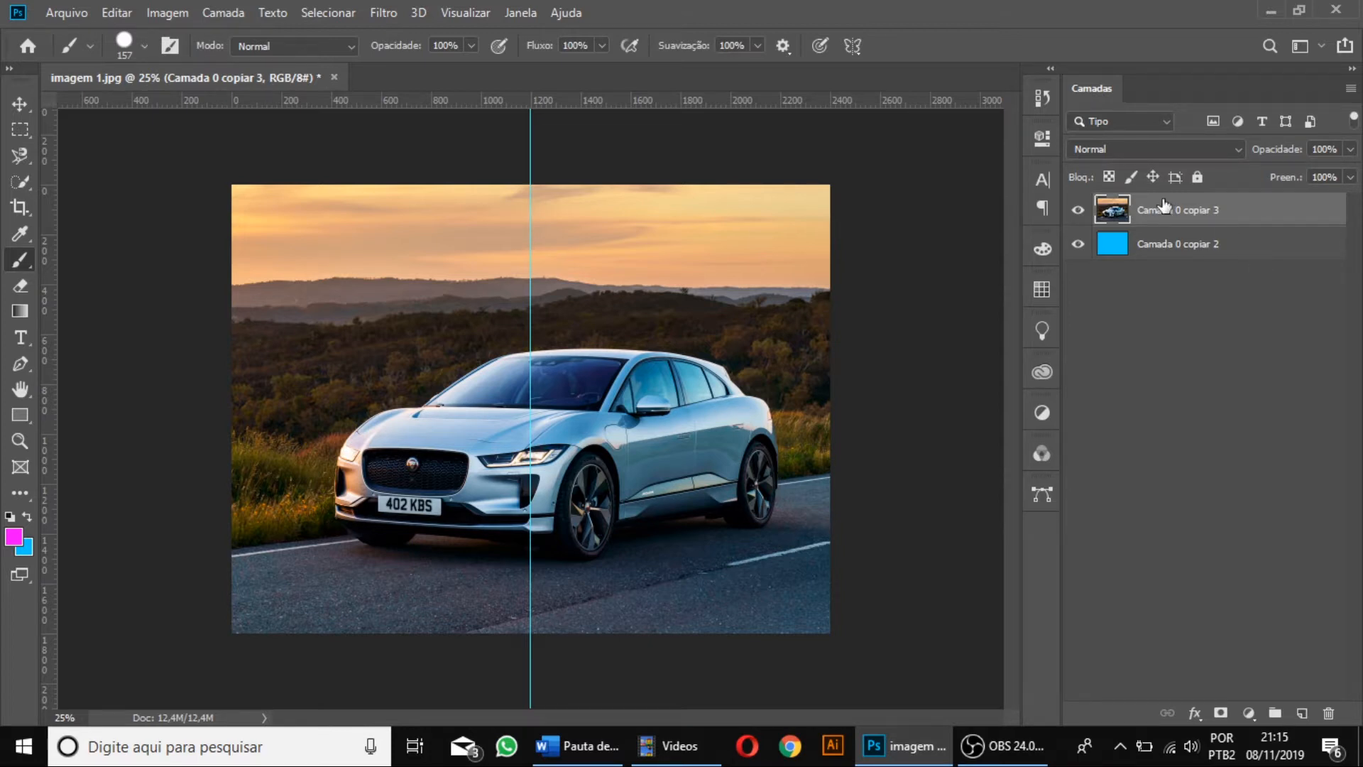
Set the upper photo layer's opacity to 49% so the blue layer tints the car image.
left_click(1350, 150)
left_click_drag(1311, 169, 1302, 172)
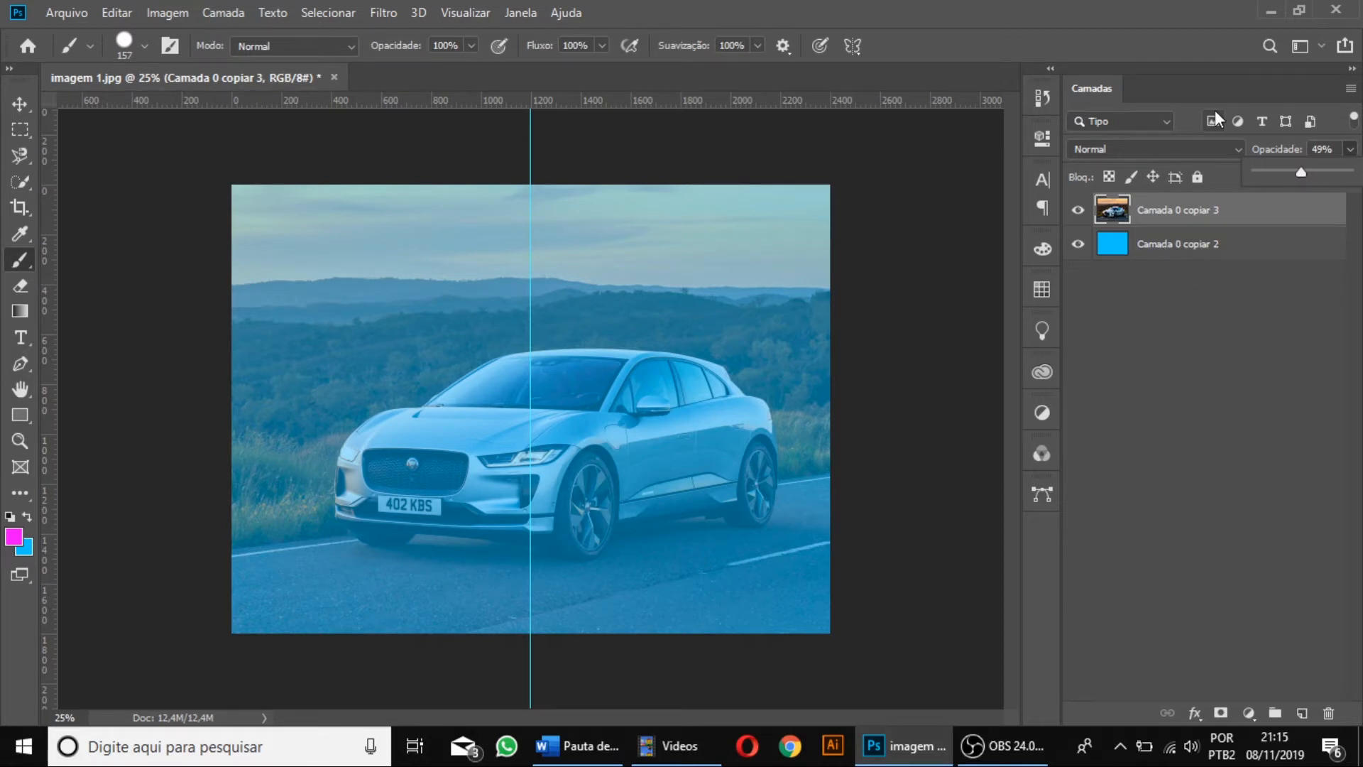
left_click(1179, 217)
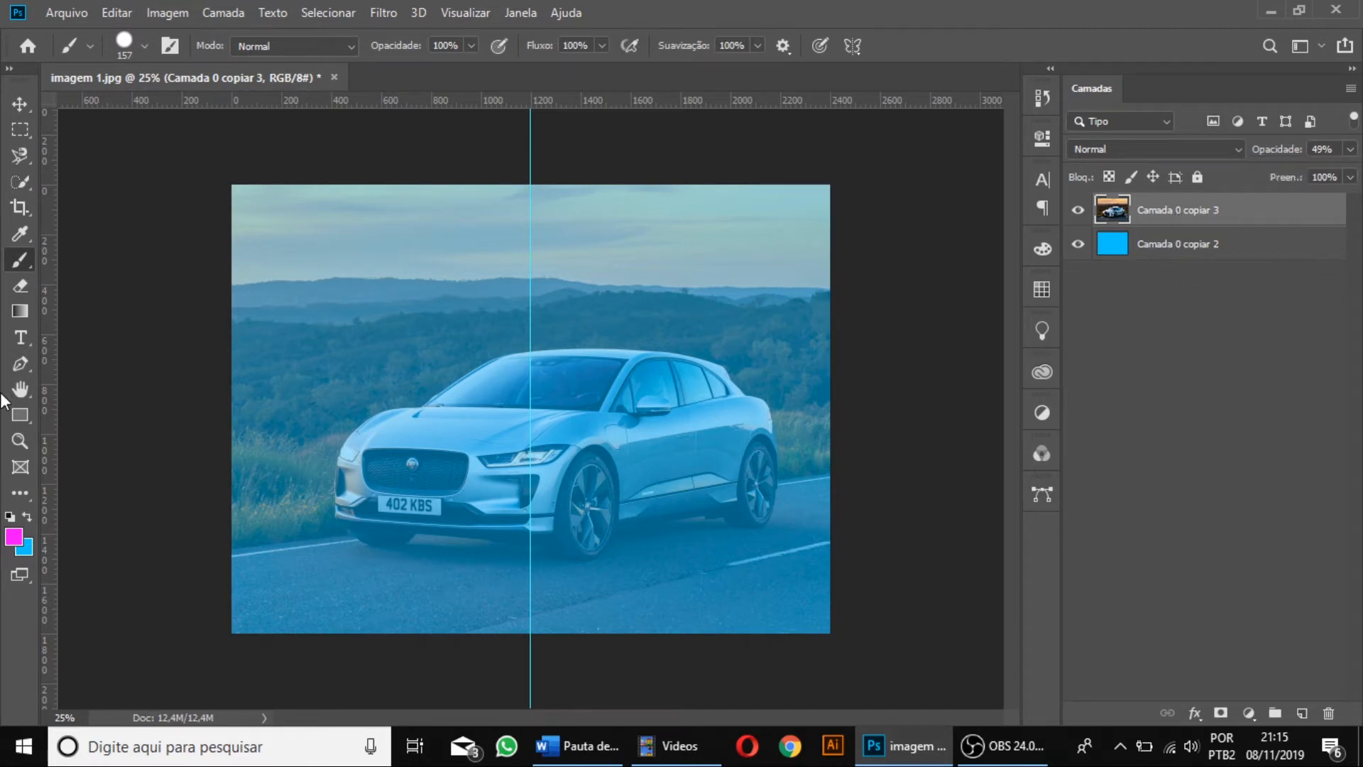
Draw a magenta rectangle about 1868 × 1296 px over the car on a new shape layer.
left_click(17, 414)
left_click_drag(330, 227, 794, 548)
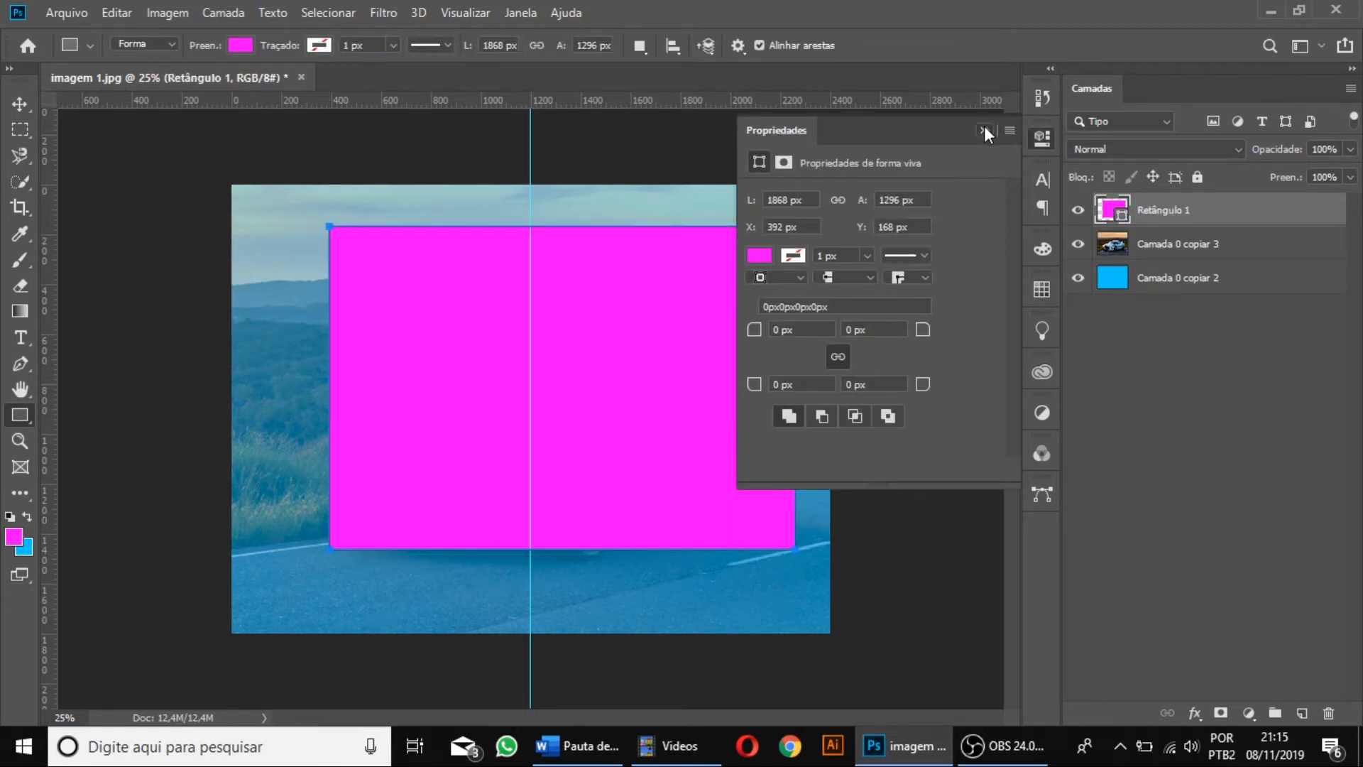
left_click(984, 130)
Try the rectangle layer below and back above the photo layer, and delete the rectangle.
left_click_drag(1156, 213, 1150, 270)
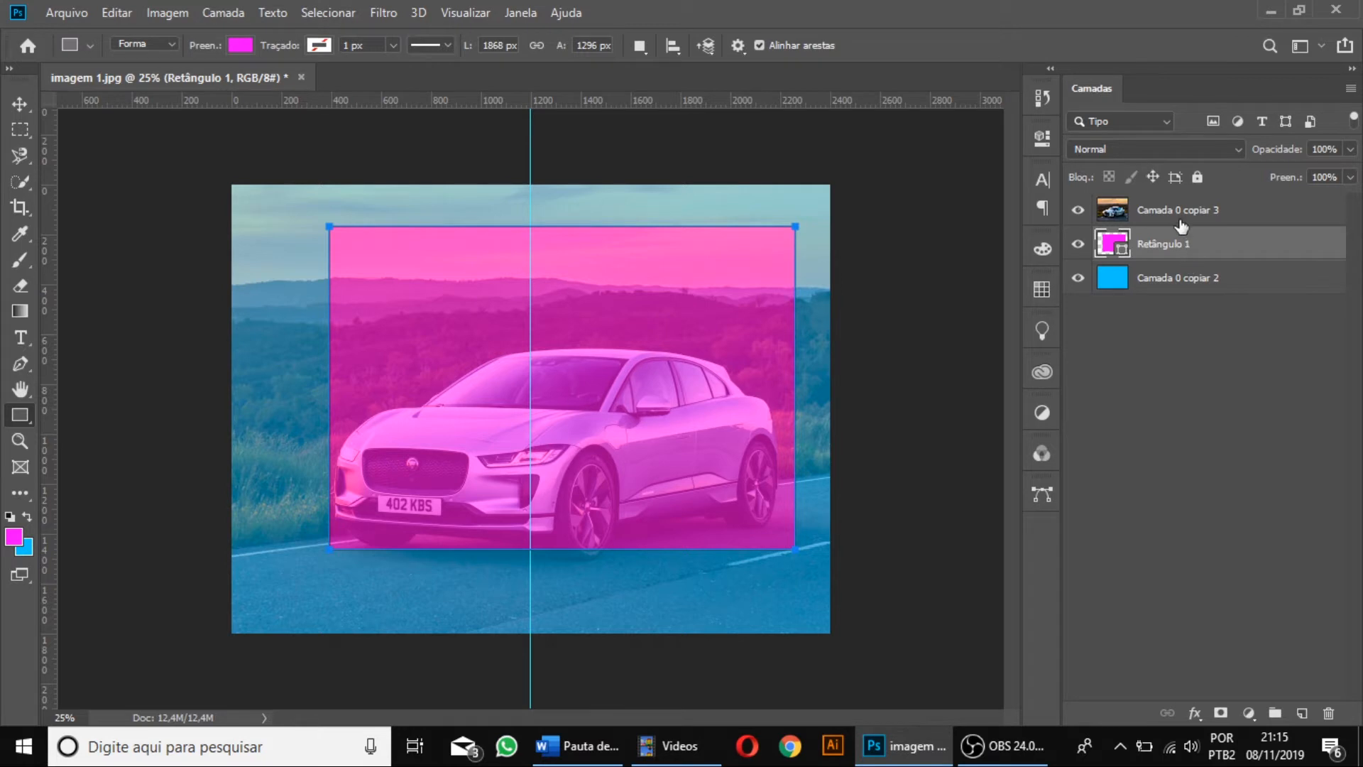
left_click_drag(1164, 245, 1161, 207)
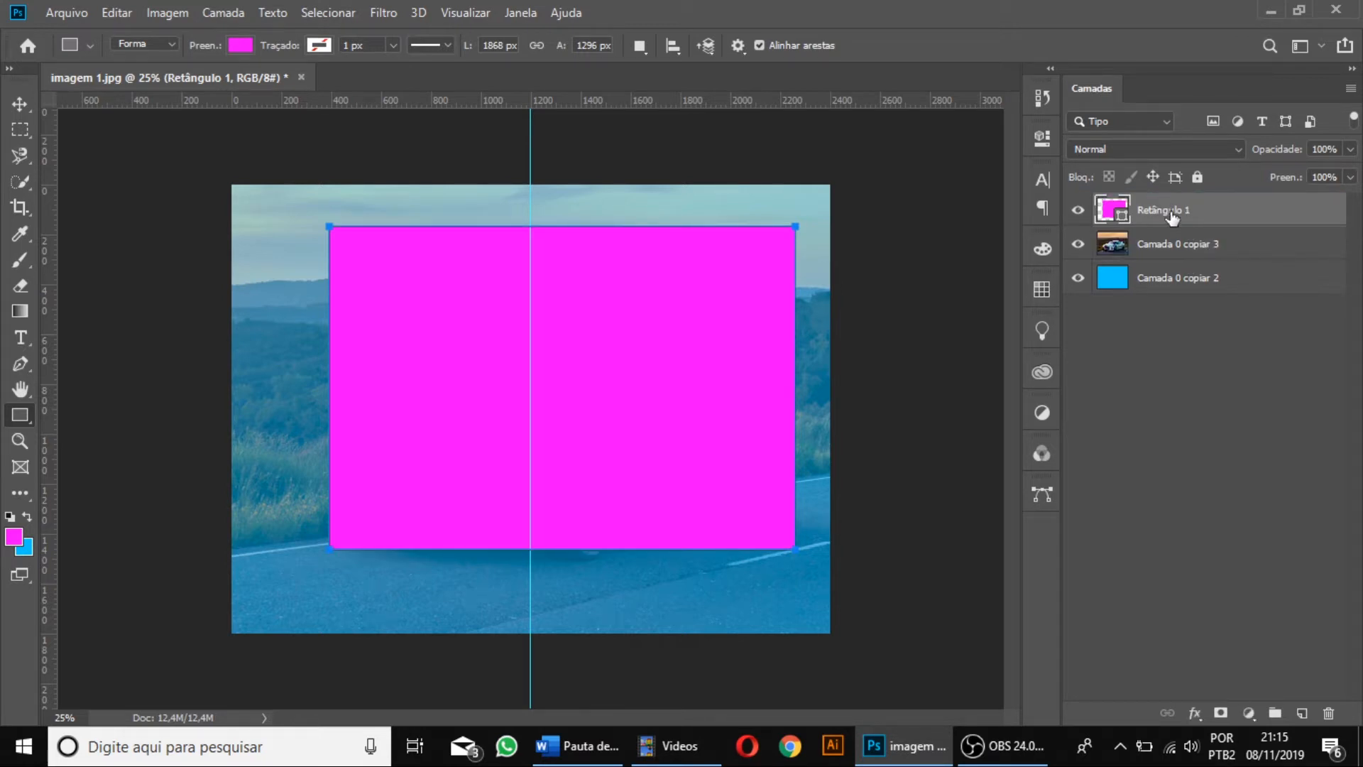
key("Delete")
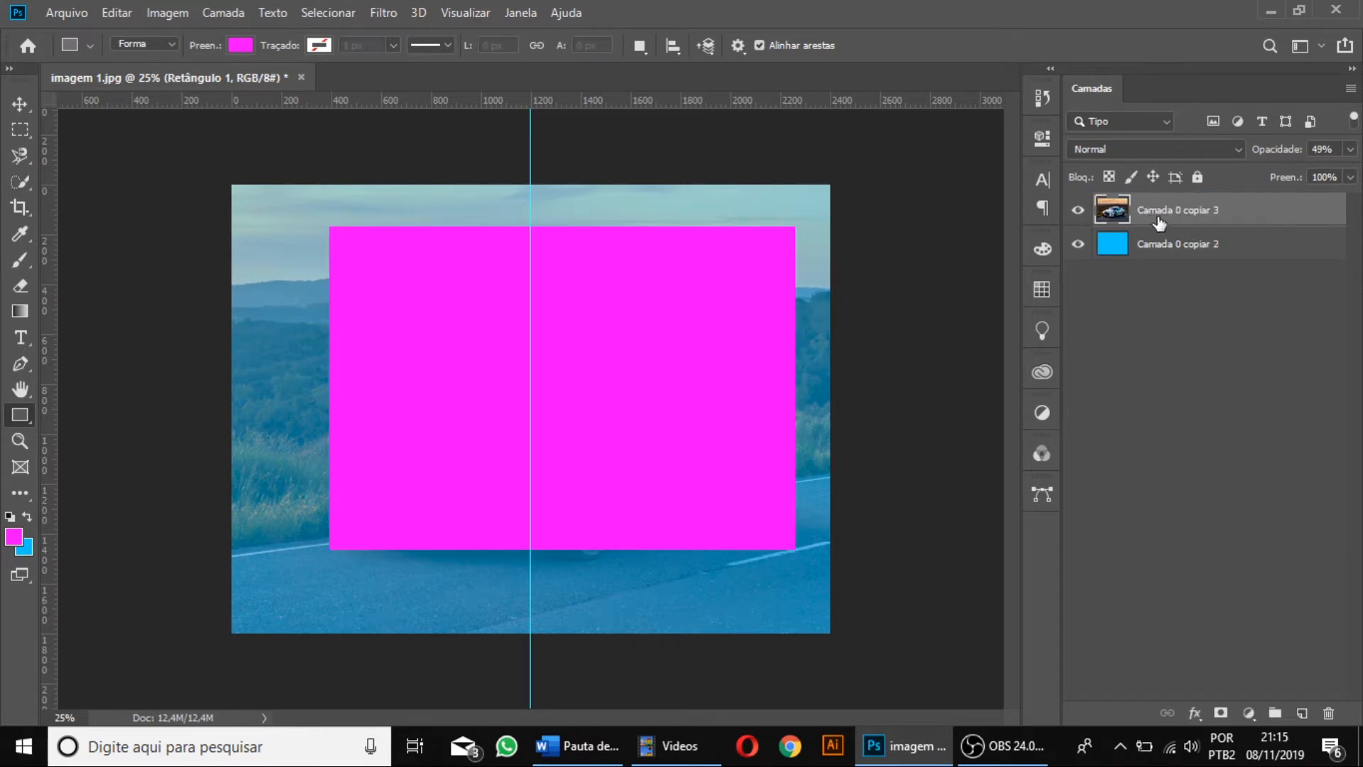
Group the photo layer with the solid blue layer and ungroup them.
left_click(1177, 249, "shift")
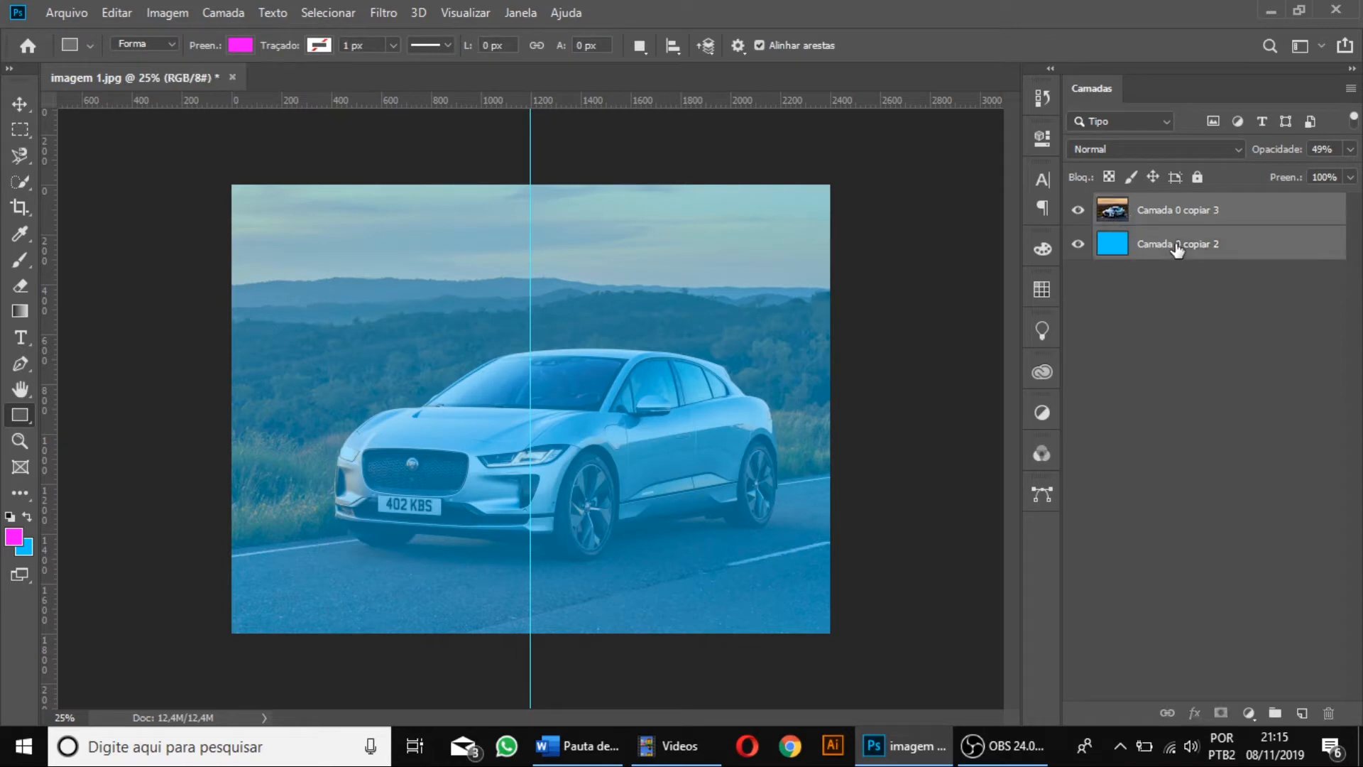
key("ctrl+g")
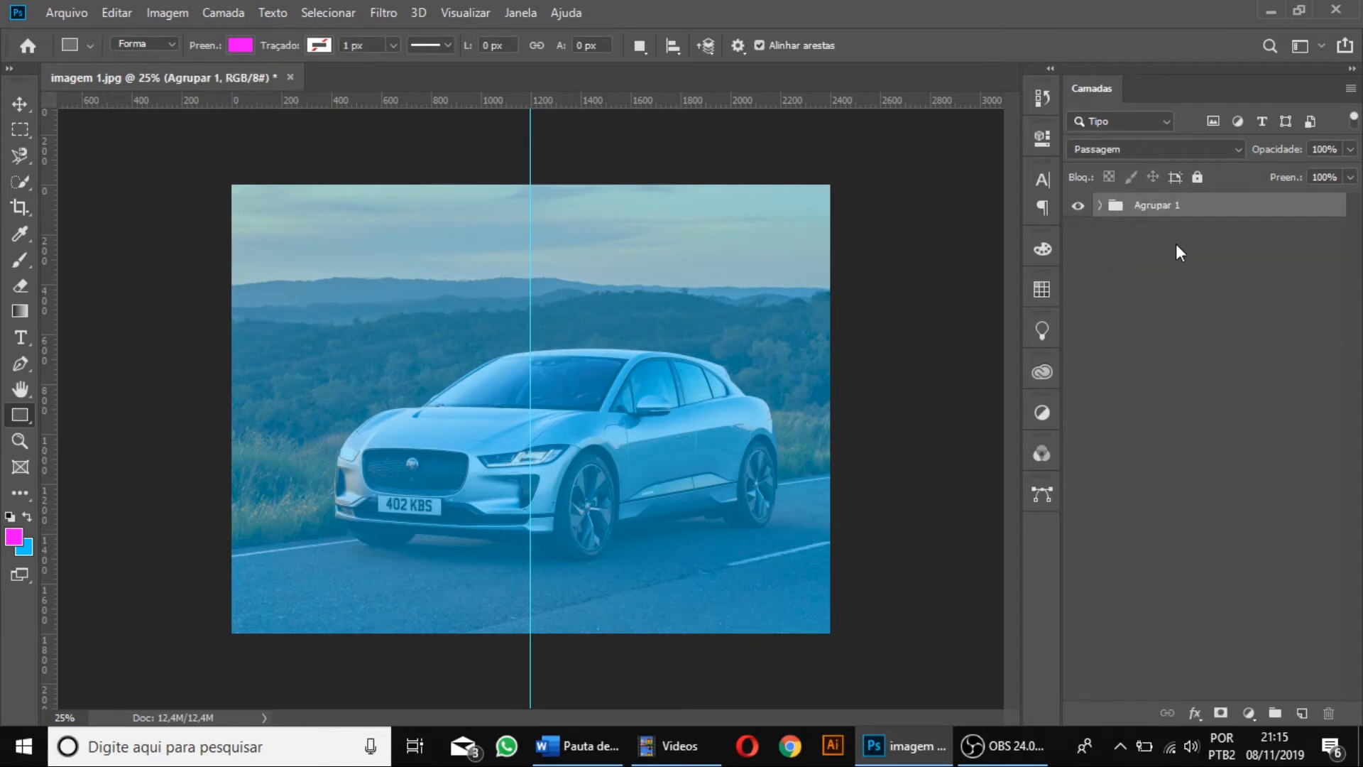
key("ctrl+shift+g")
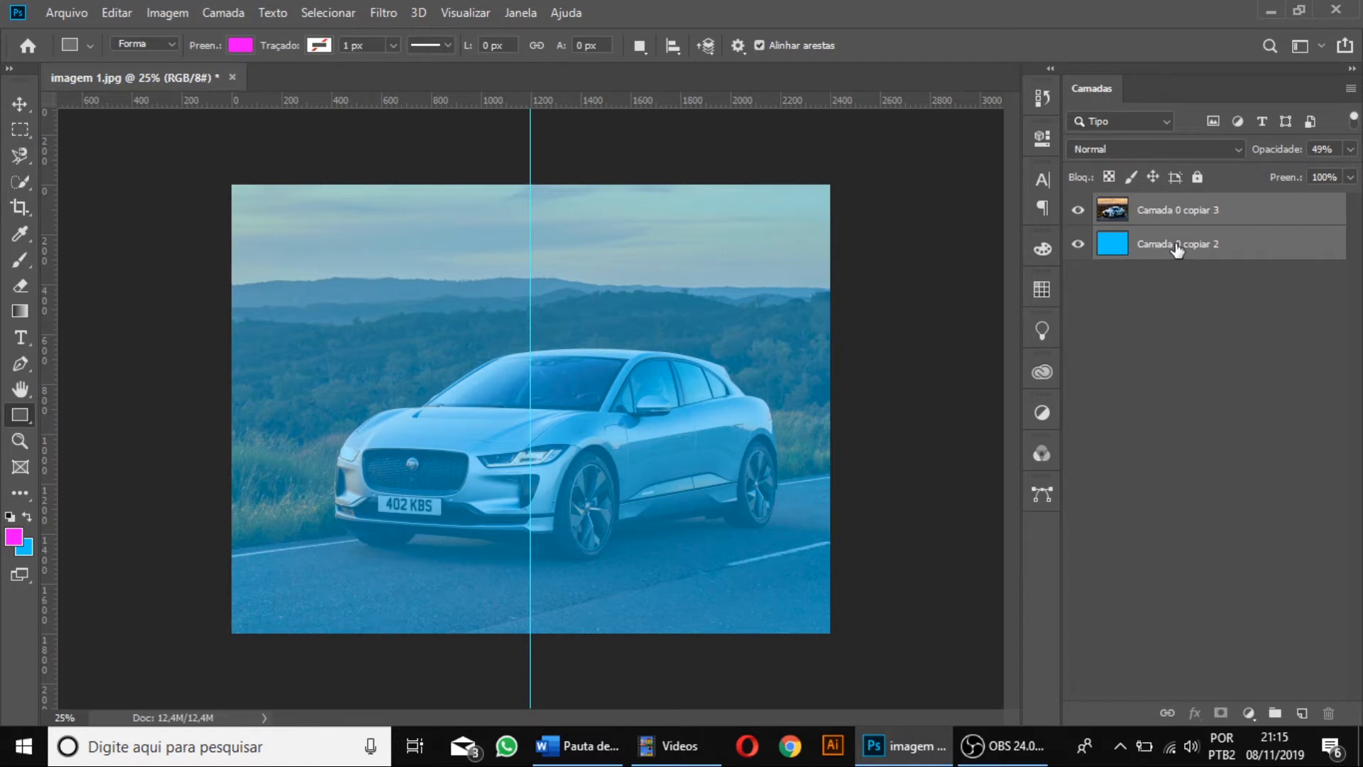
Select both layers, merge them into one, and undo the merge.
left_click(1160, 272)
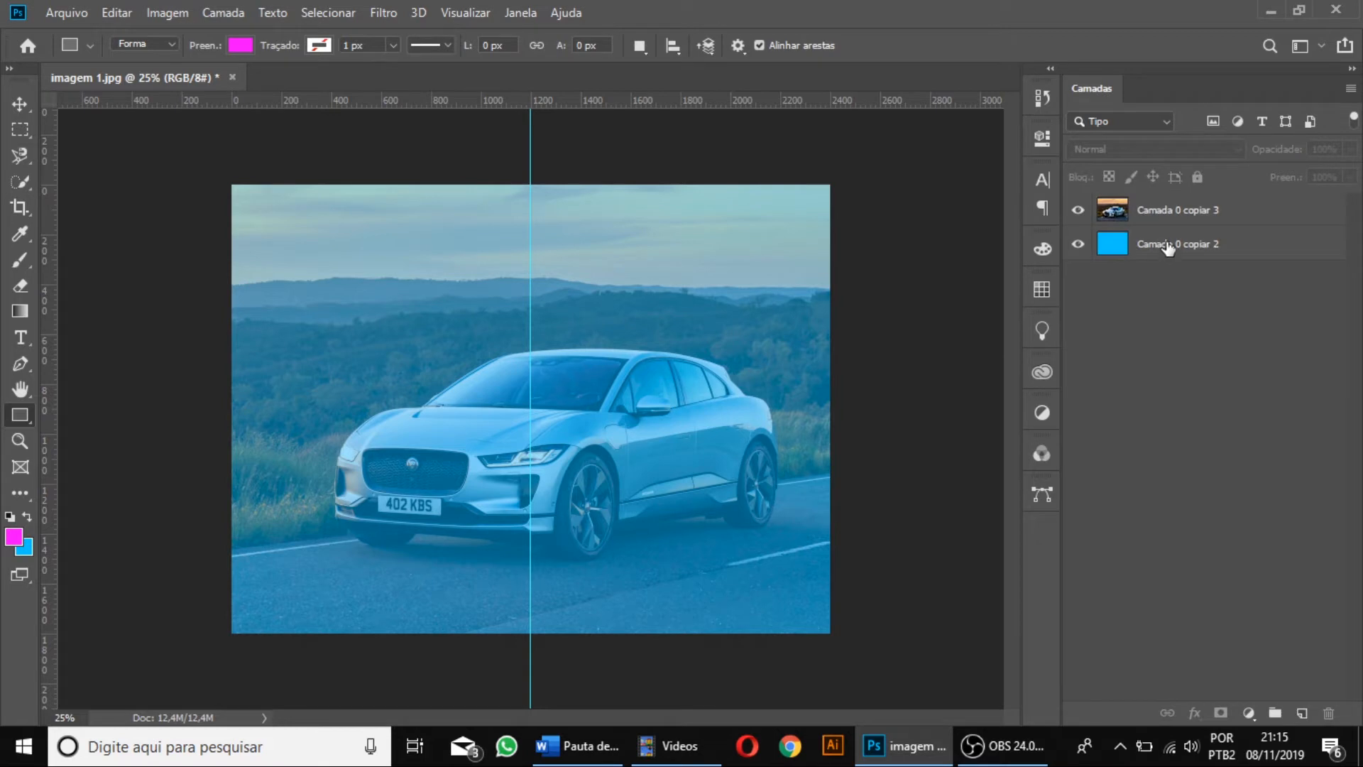
left_click(1165, 246)
left_click(1171, 210, "shift")
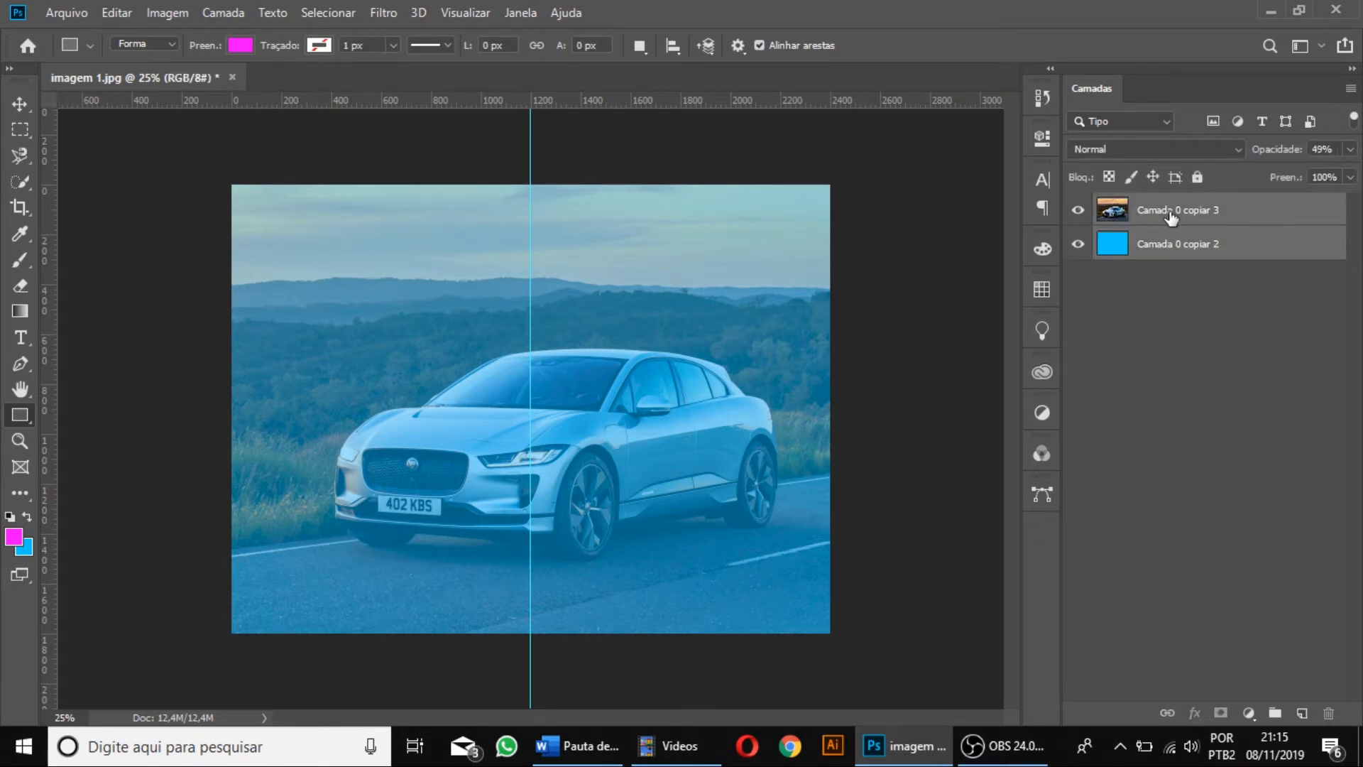
key("ctrl+e")
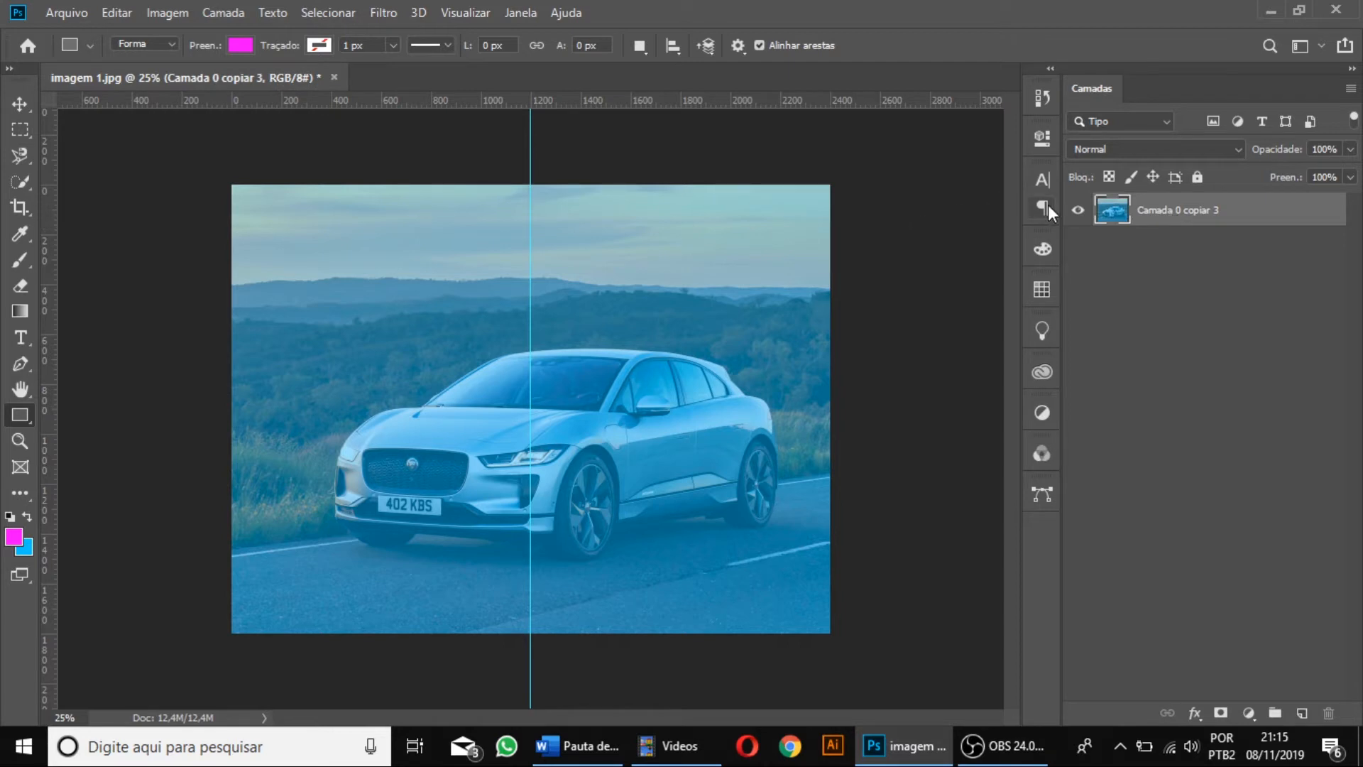
key("ctrl+z")
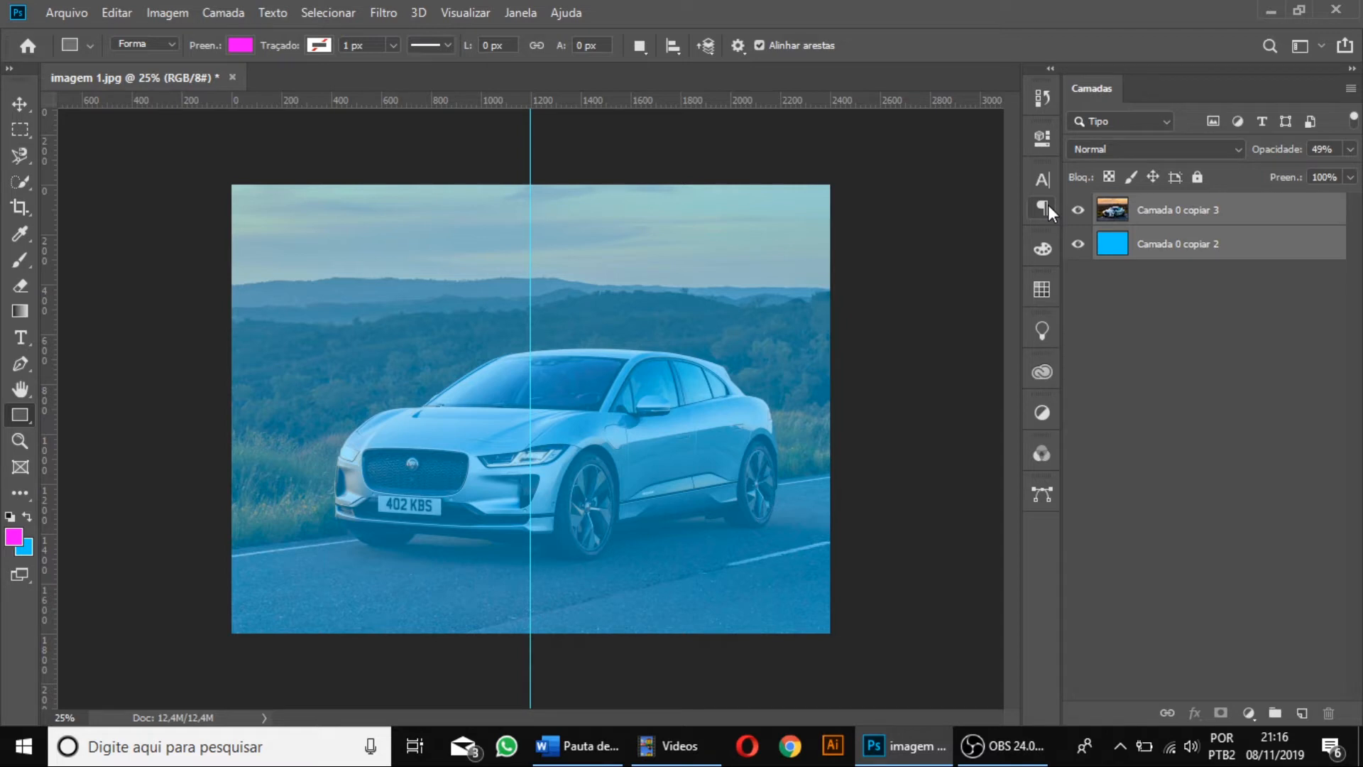
Convert the photo and blue layers into one smart object and open its contents, leaving the missing RGB profile as is.
right_click(1234, 210)
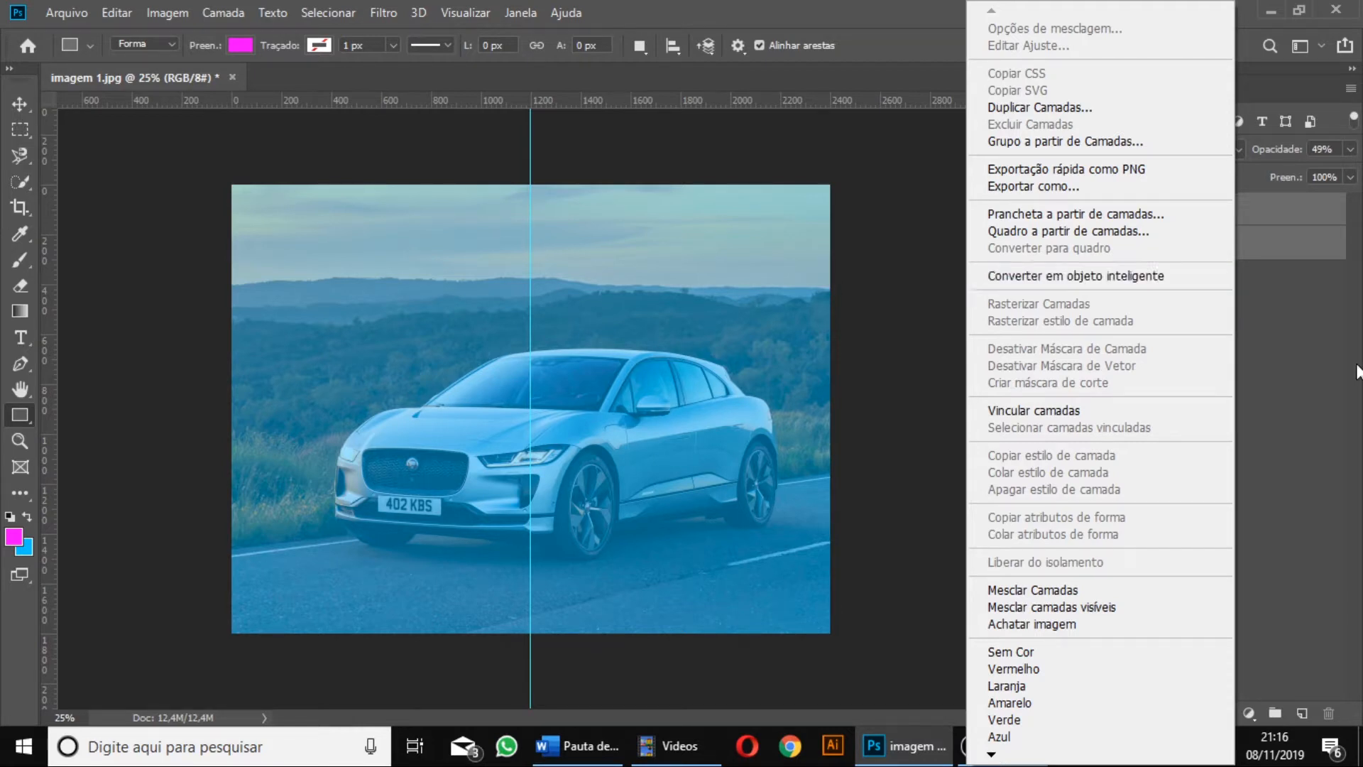
left_click(1139, 280)
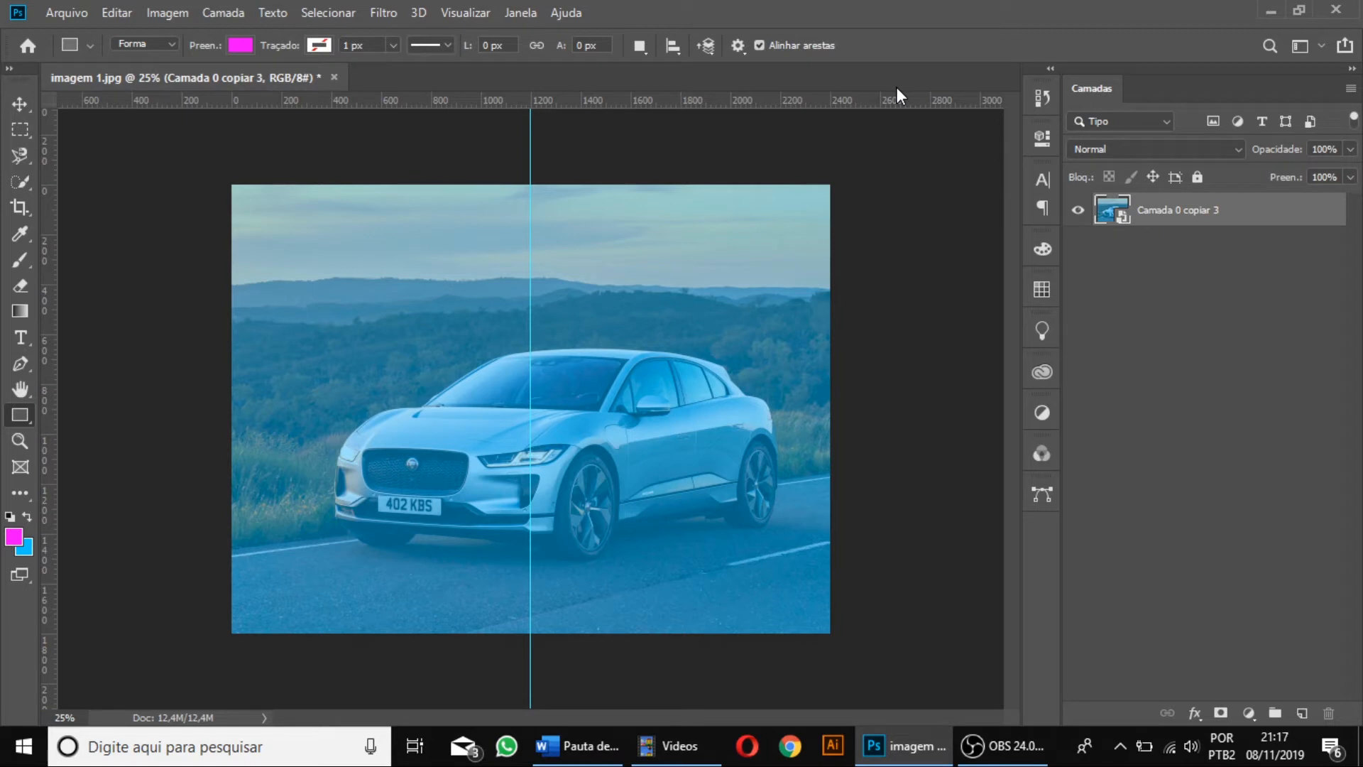
double_click(1112, 211)
left_click(683, 303)
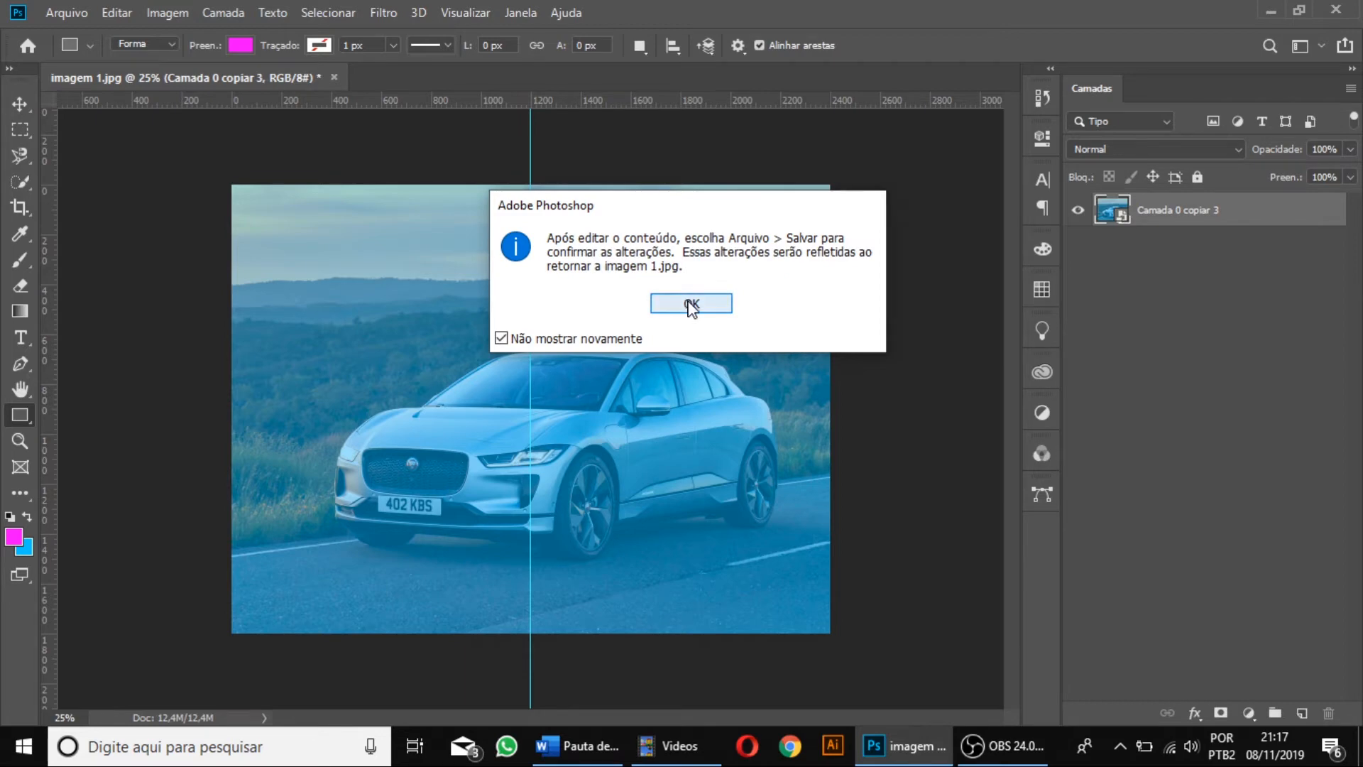
key("i")
key("u")
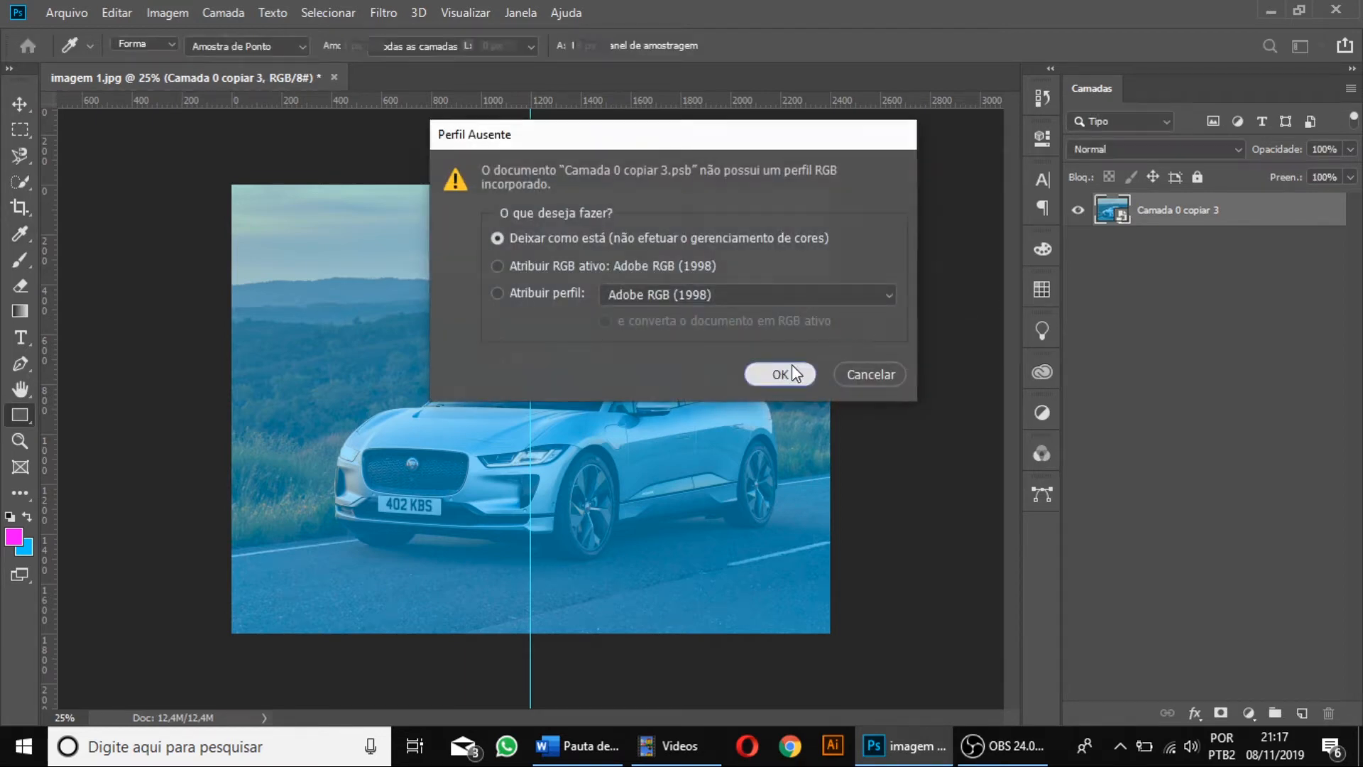
left_click(781, 374)
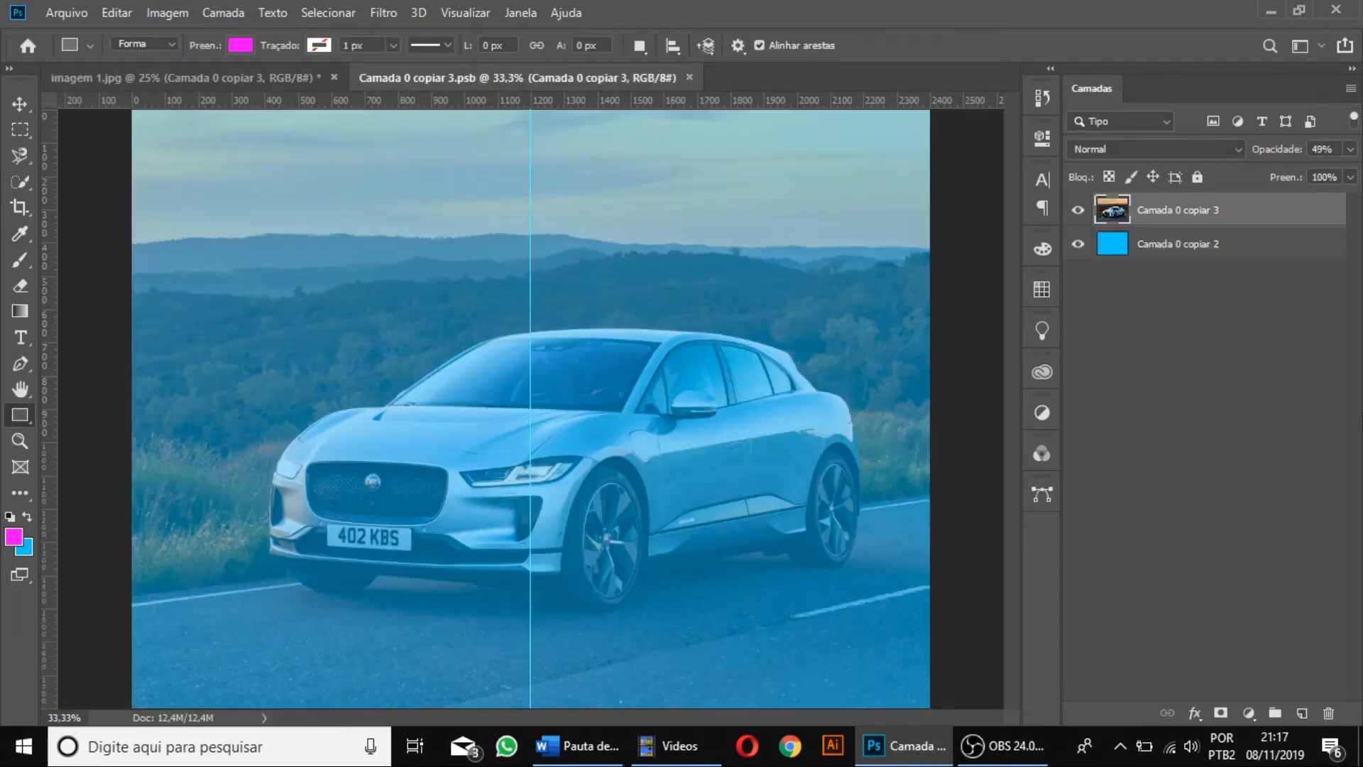
Fill the solid blue layer with dark navy blue, and save and close the smart object's contents.
key("ctrl+minus")
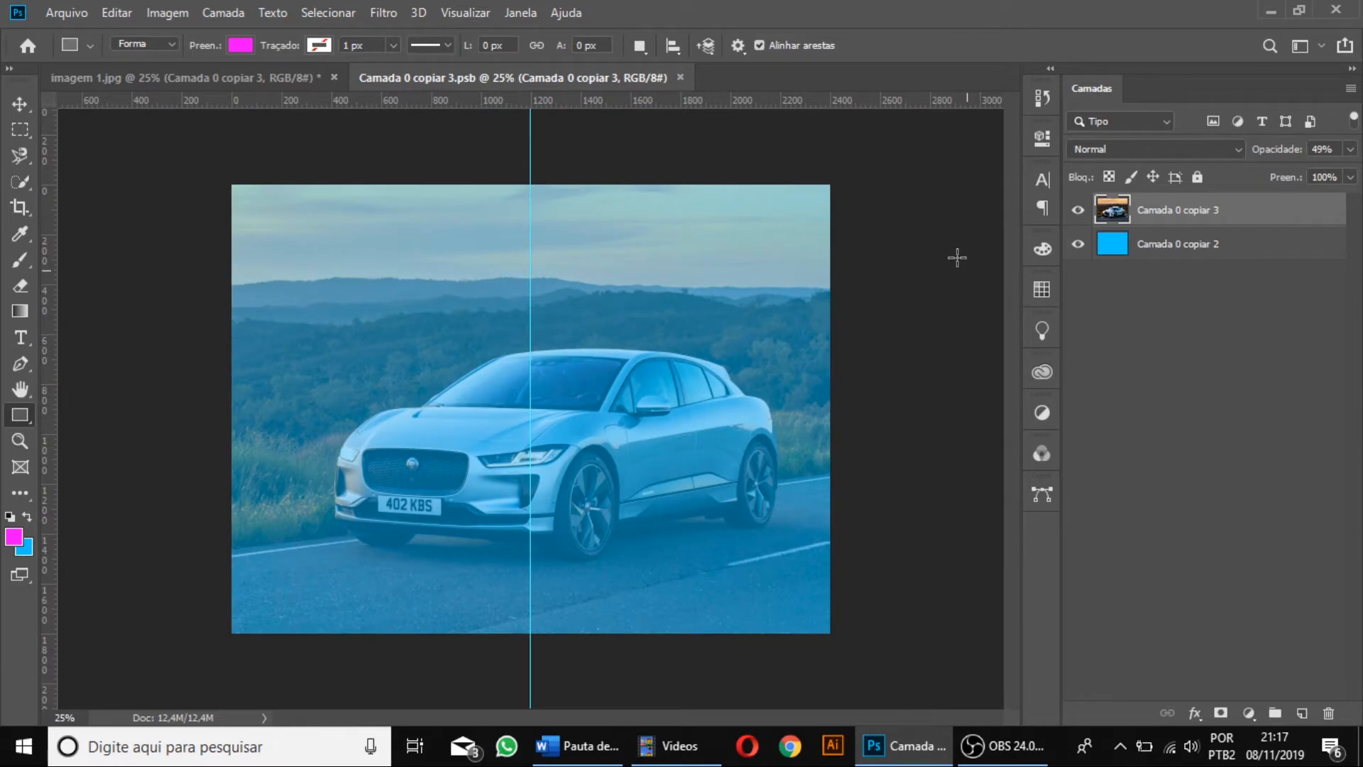
left_click(1217, 253)
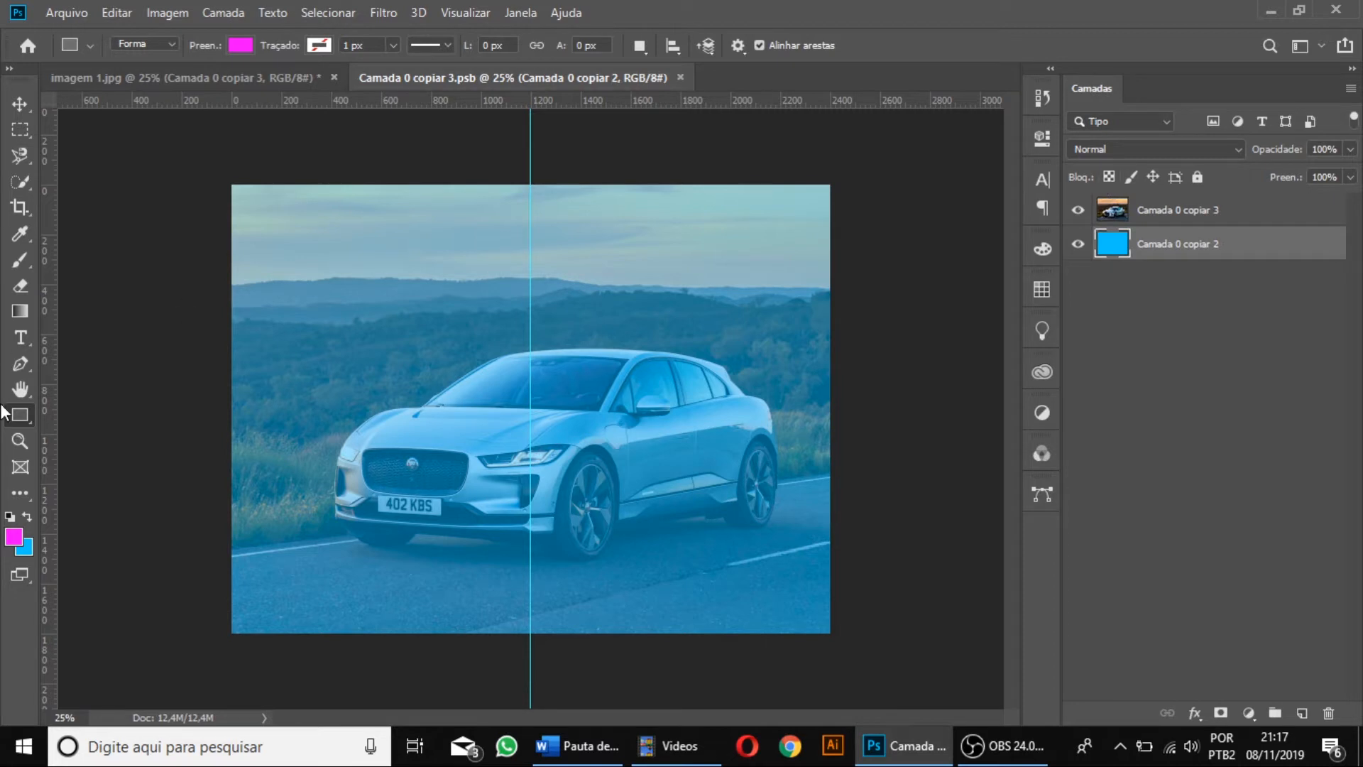
left_click(32, 541)
left_click_drag(908, 301, 934, 321)
left_click(1134, 142)
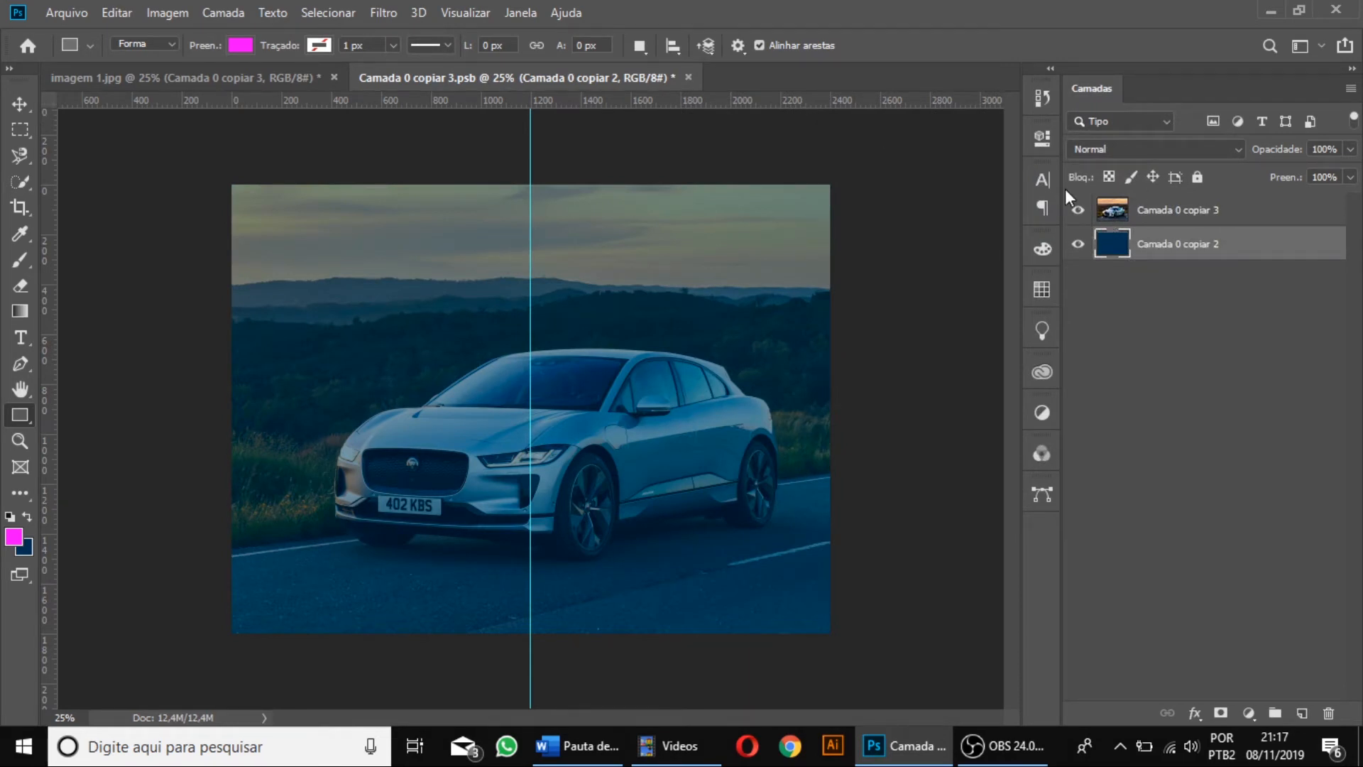
key("ctrl+s")
left_click(679, 74)
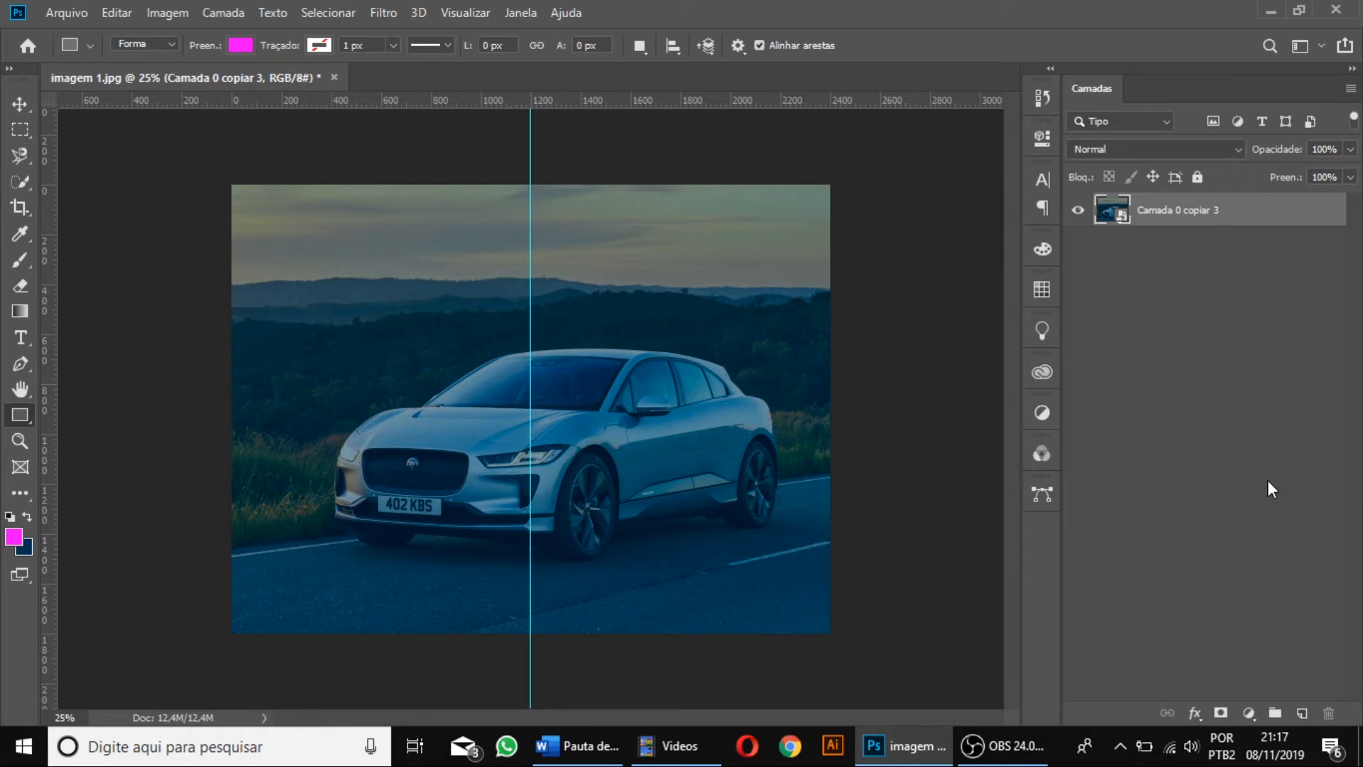
Reopen the smart object's contents for editing, leaving the document without colour management.
double_click(1120, 219)
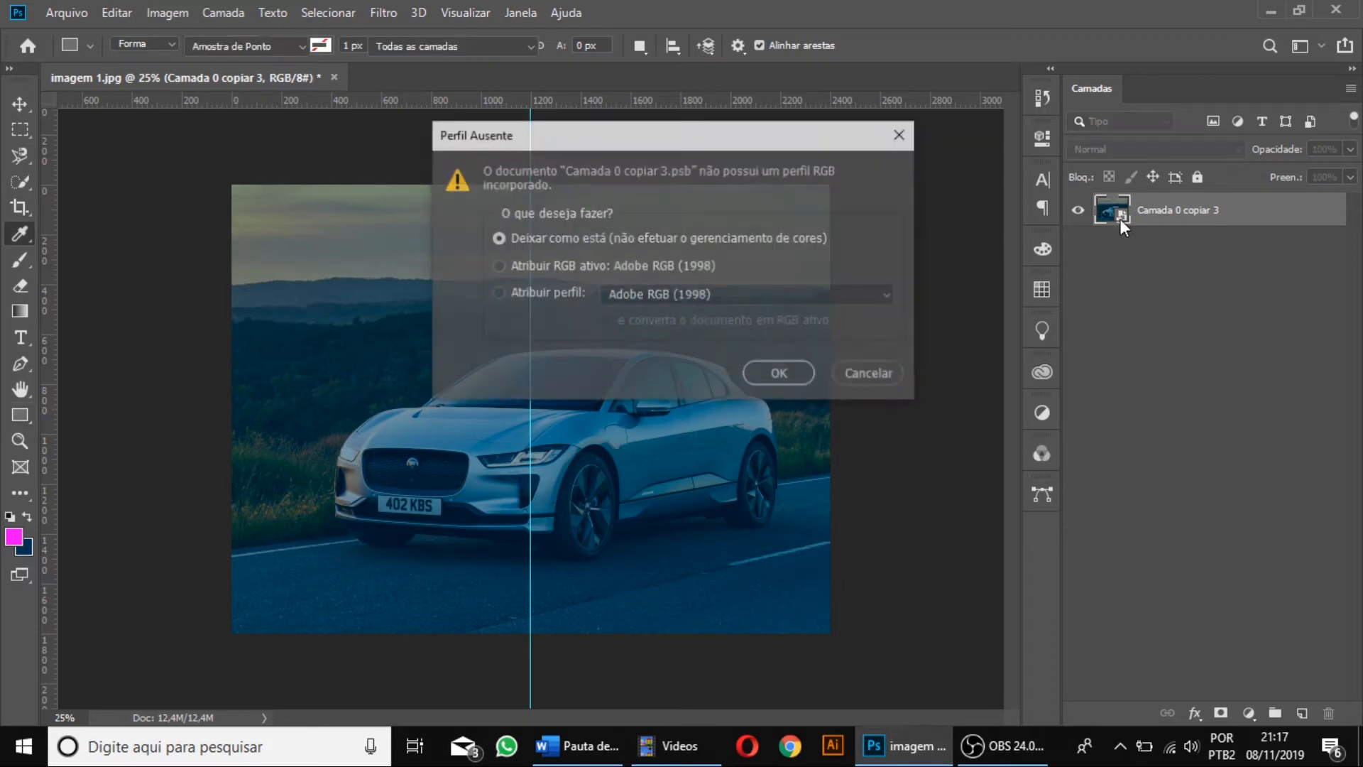
left_click(780, 374)
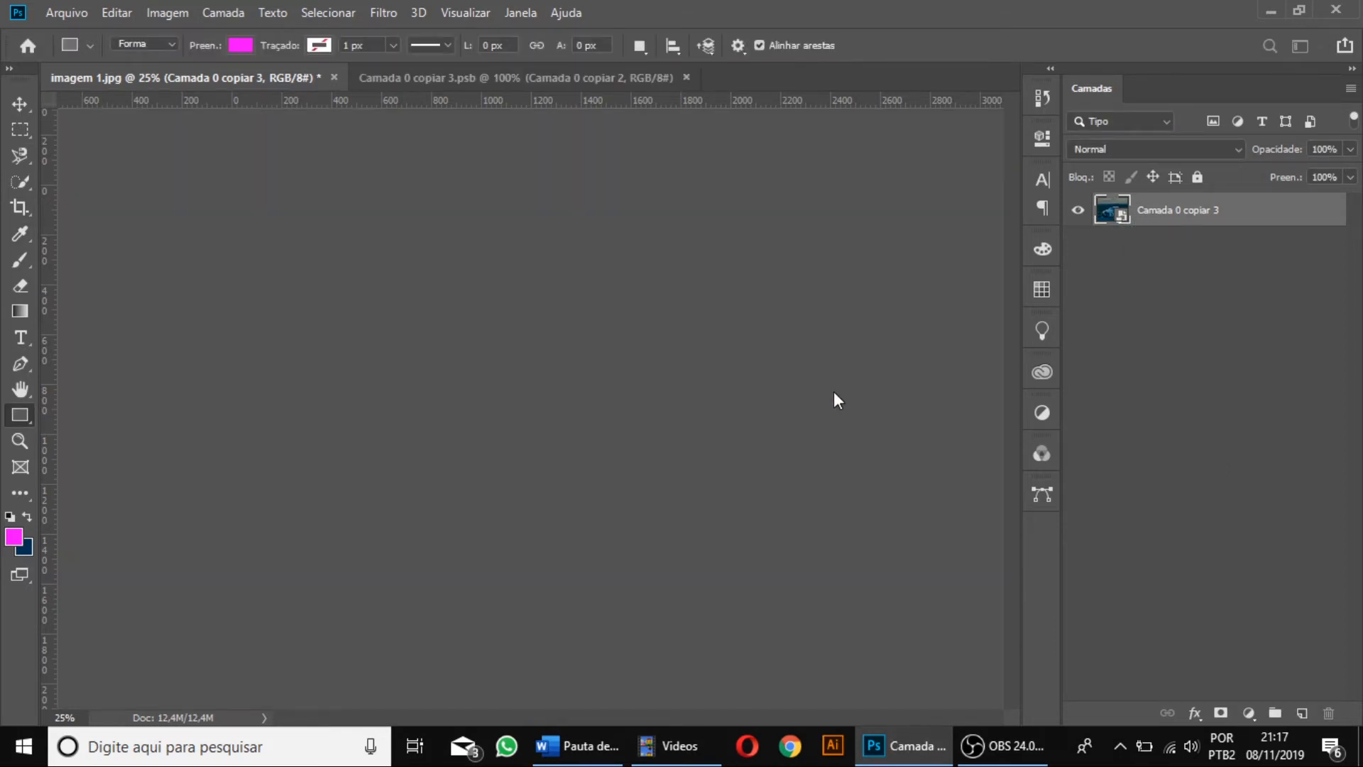
key("ctrl+minus")
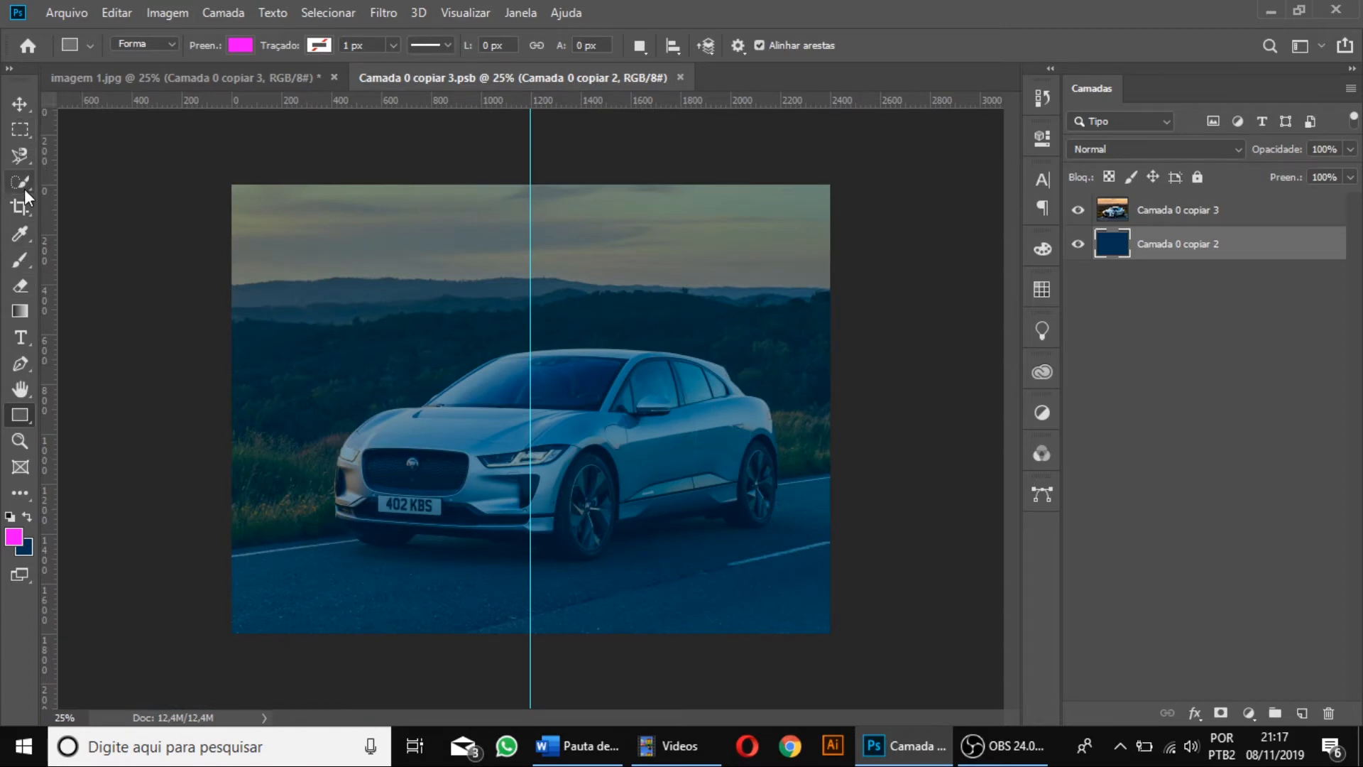
Draw a magenta circle about 1528 px in diameter over the car's front, between the navy layer and the photo layer.
right_click(20, 415)
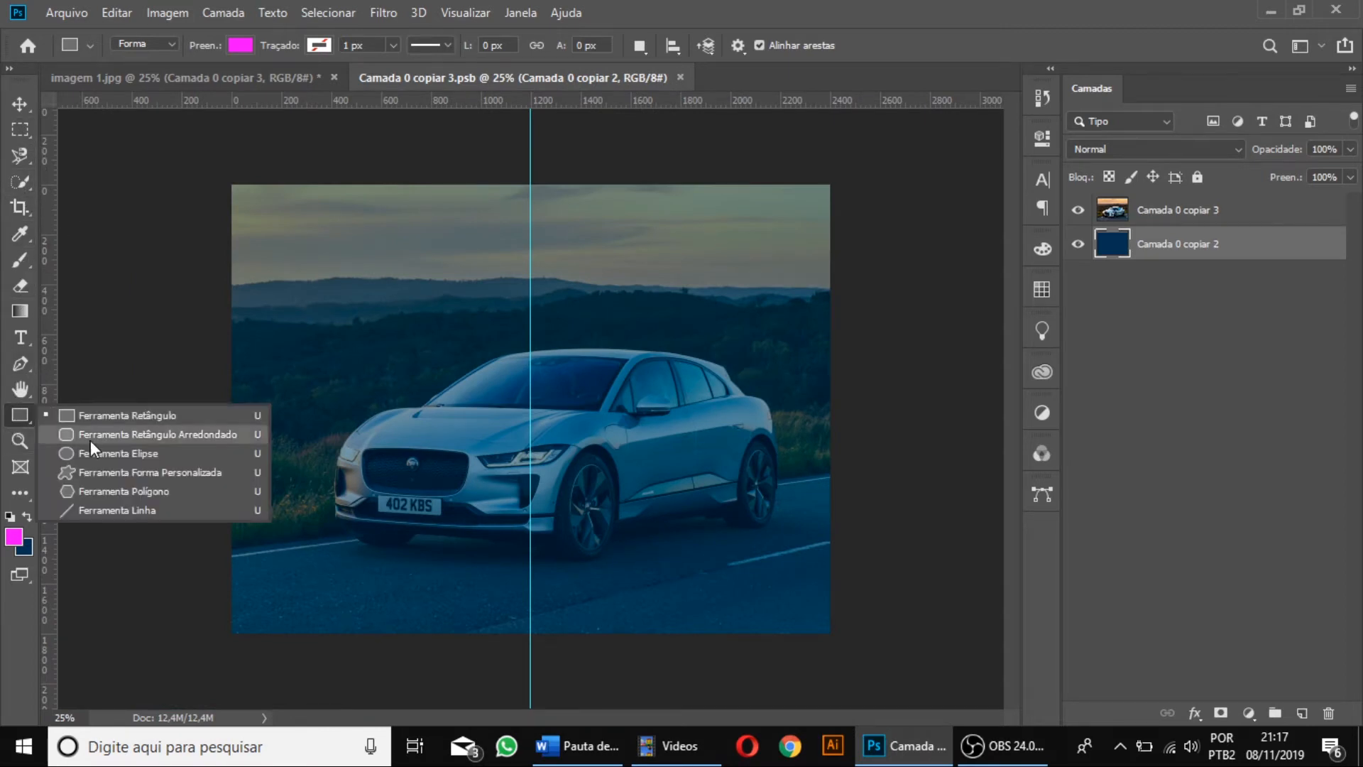
left_click(105, 454)
left_click_drag(298, 213, 843, 593)
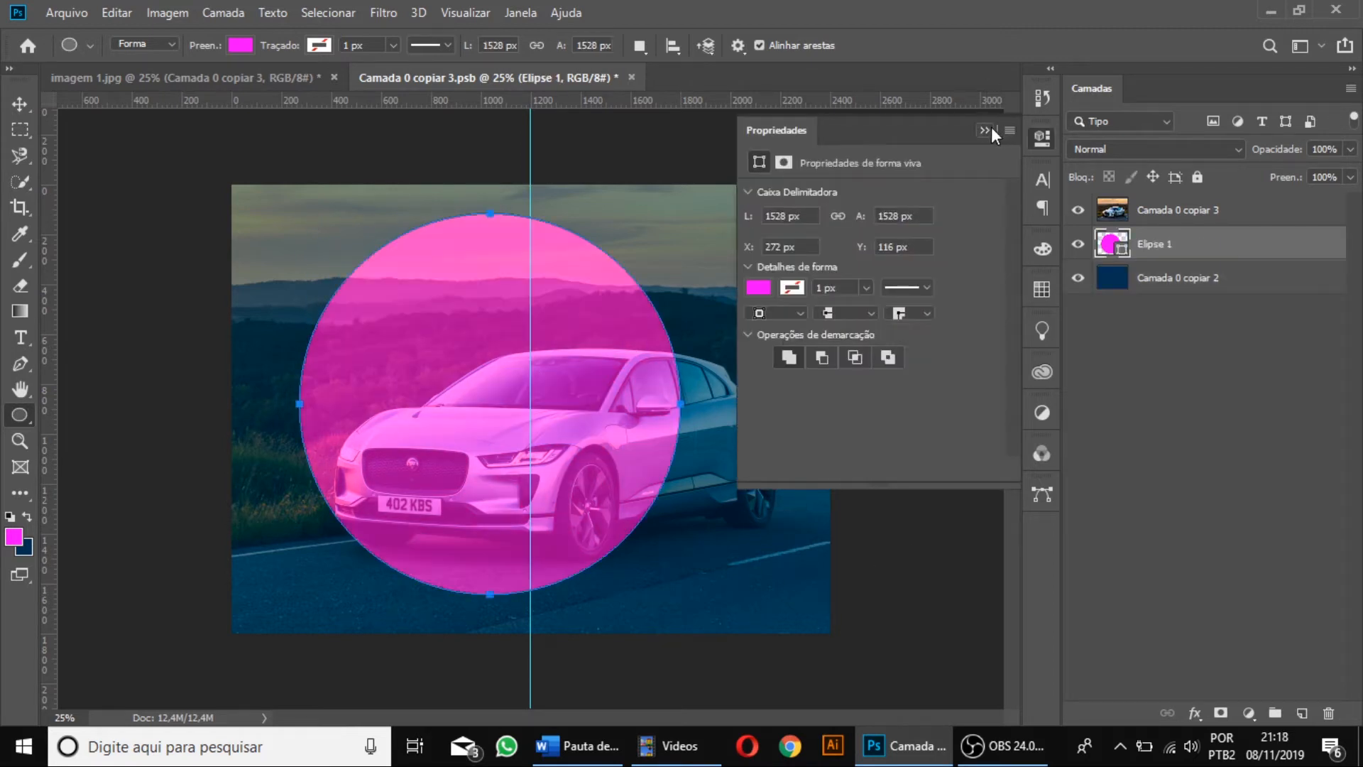
Enlarge the magenta circle to about 1884 px in diameter, position it over the whole car, and save and close the smart object's contents.
left_click(994, 128)
key("ctrl+t")
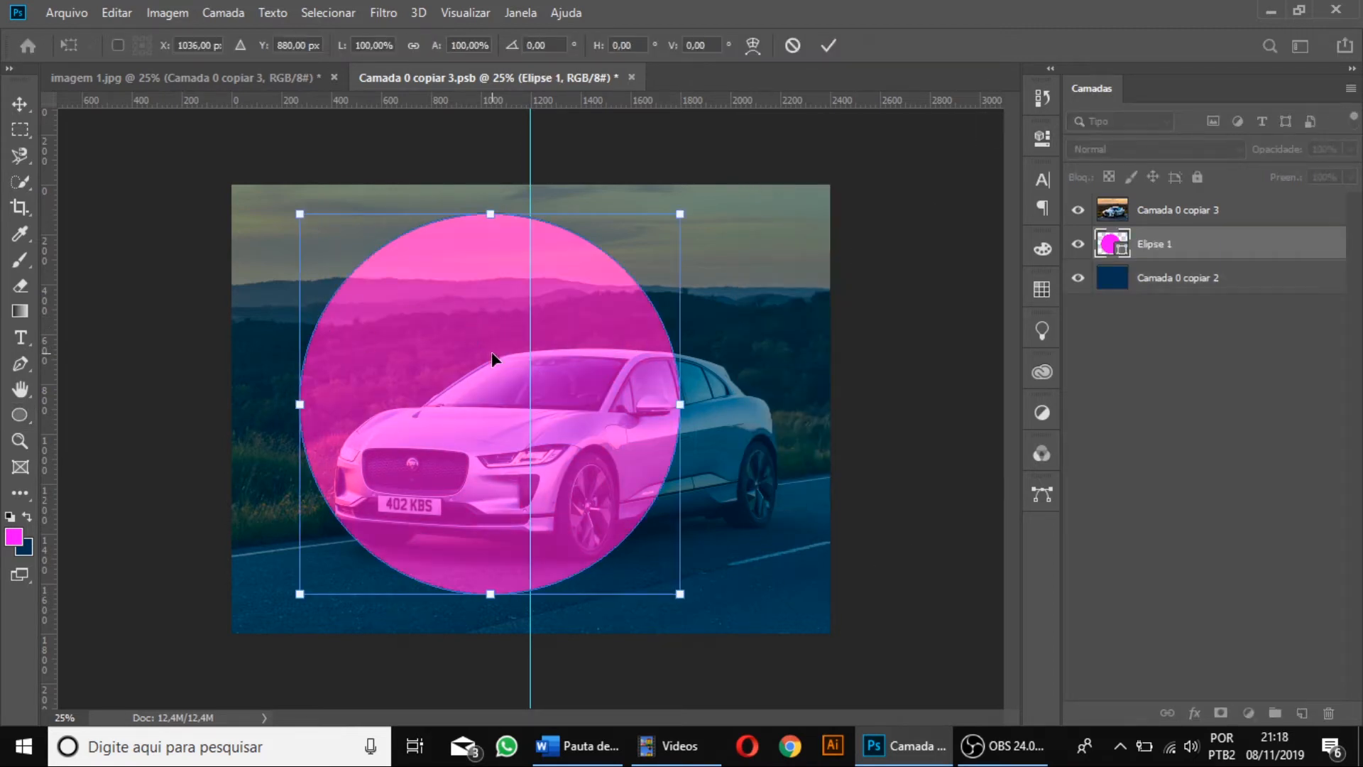
left_click_drag(450, 354, 460, 301)
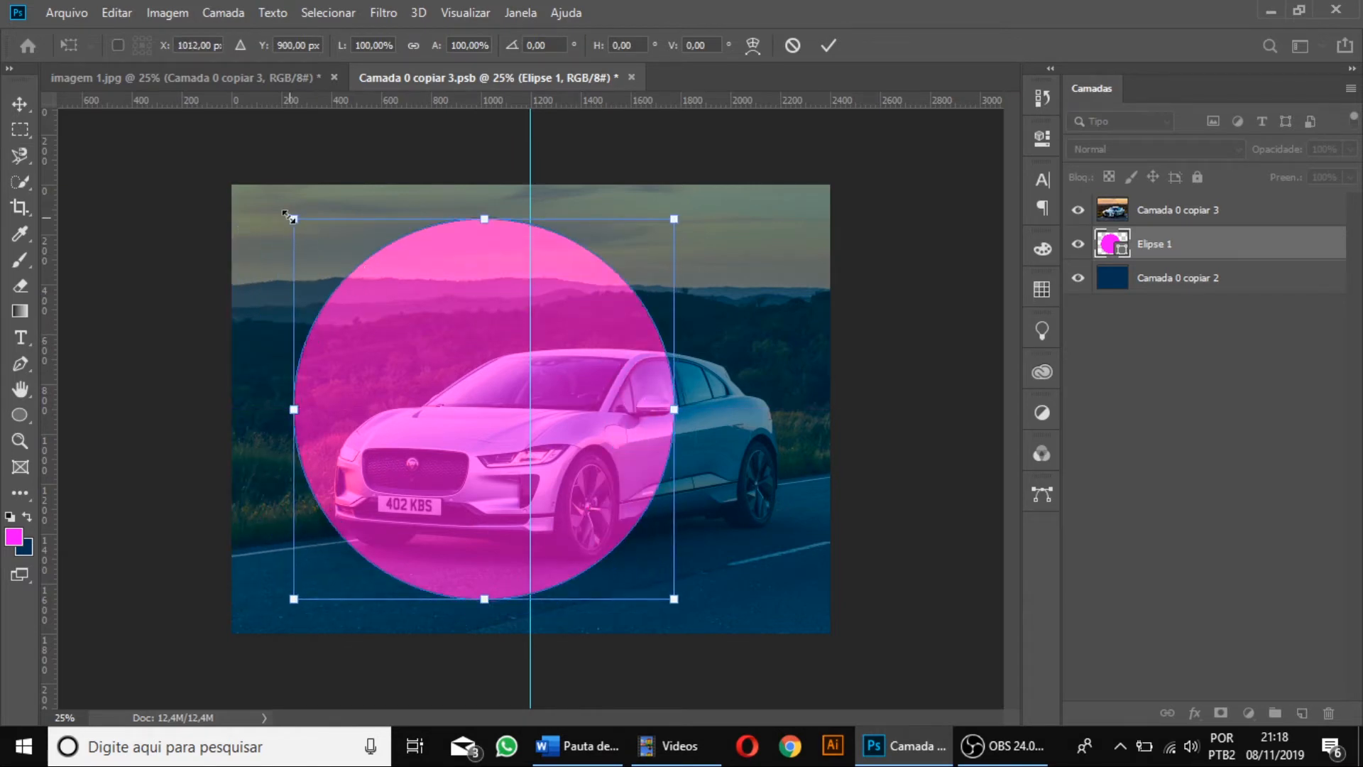
left_click_drag(293, 218, 252, 183)
left_click_drag(371, 288, 629, 304)
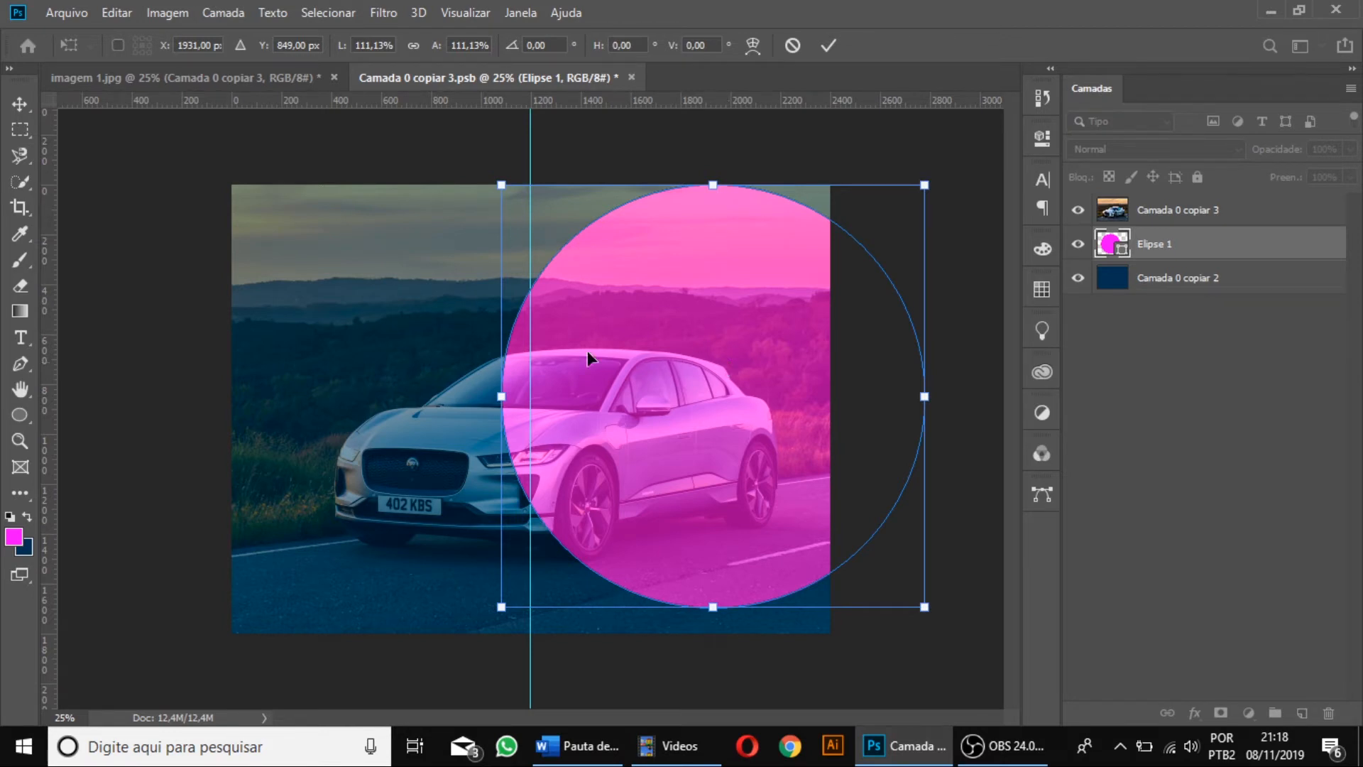
left_click_drag(710, 356, 539, 399)
left_click_drag(755, 227, 826, 201)
left_click_drag(652, 331, 646, 369)
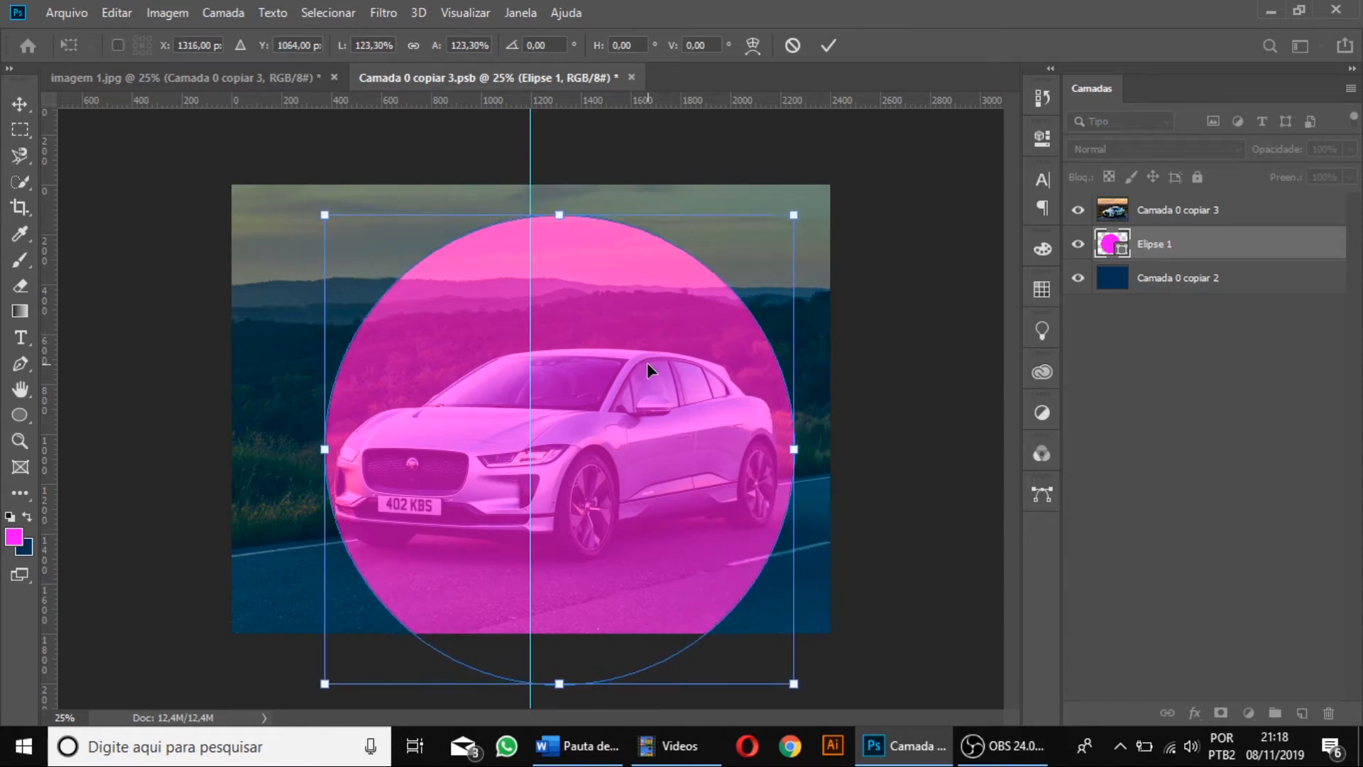
key("Return")
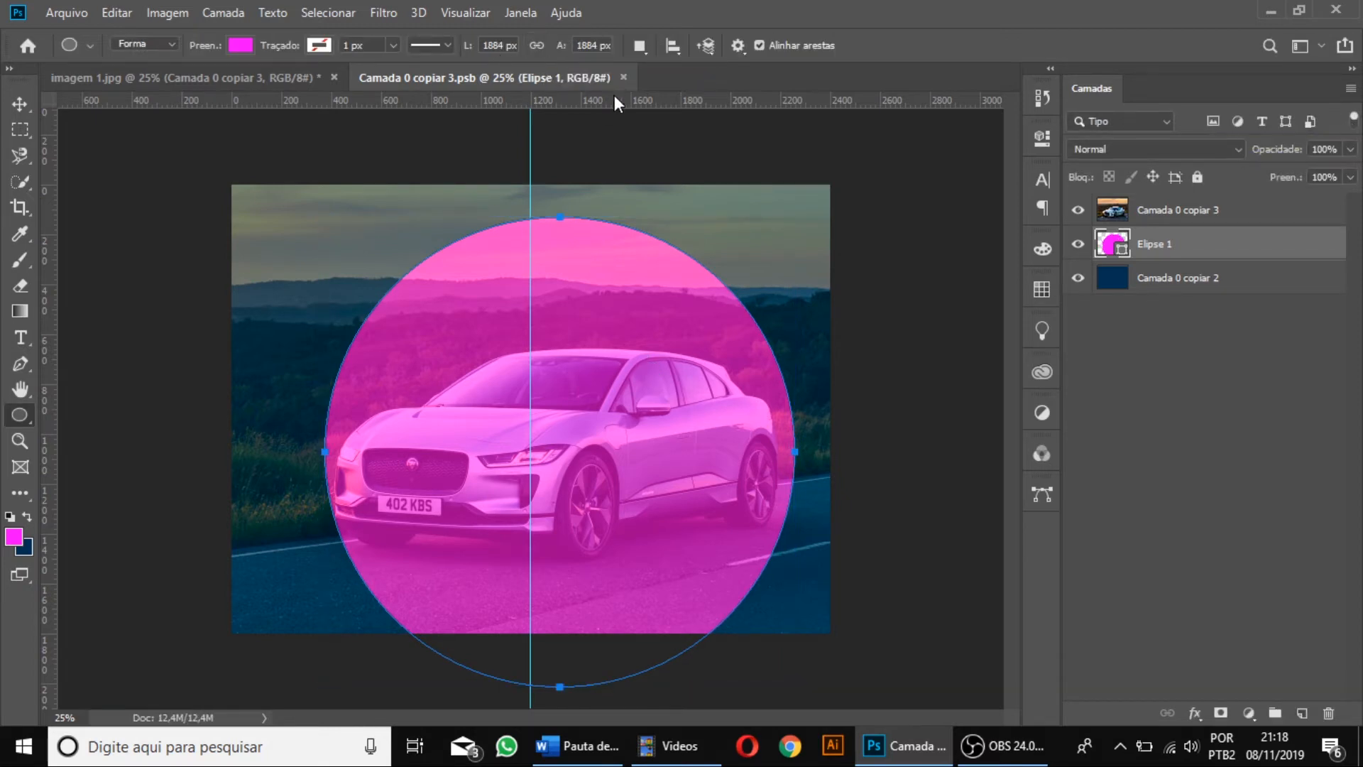
left_click(624, 76)
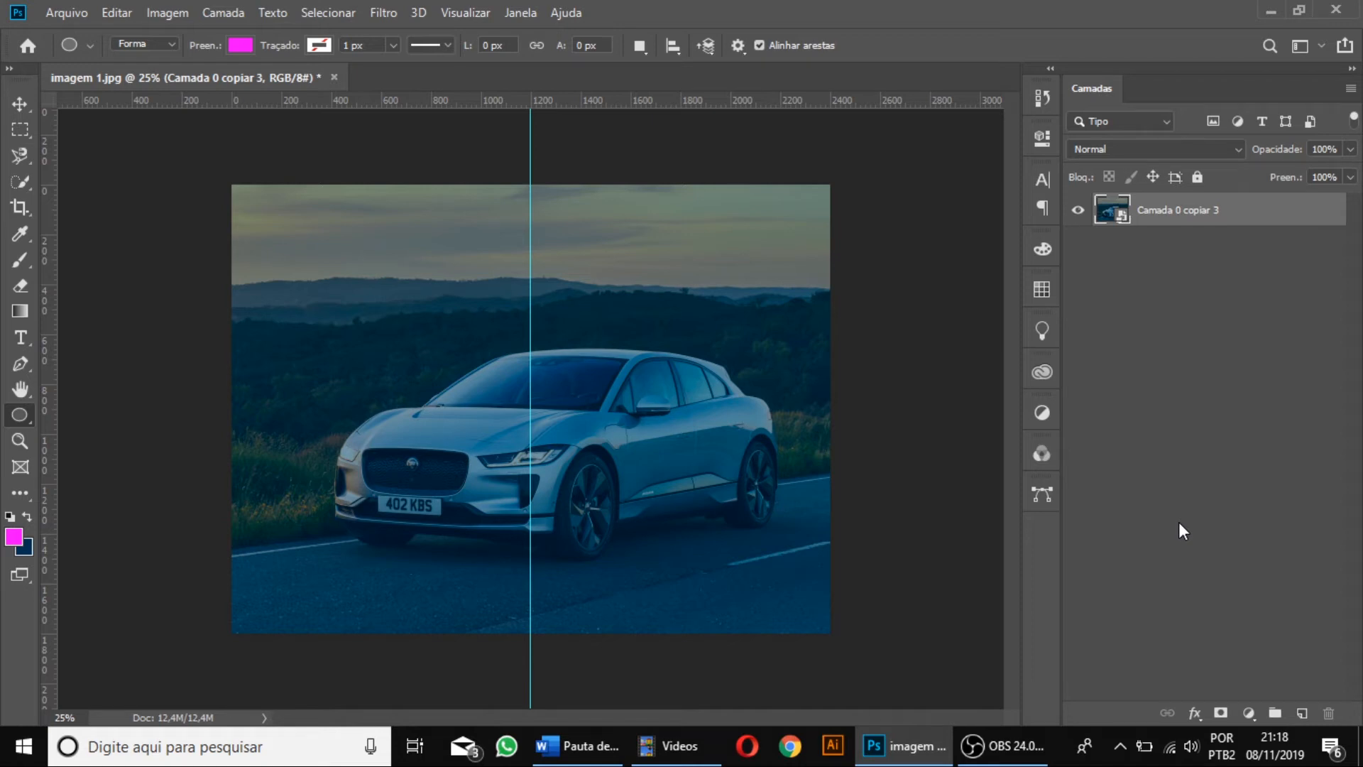
Rename the smart object layer as "Camada 1".
double_click(1179, 211)
type("Camada 1")
key("Return")
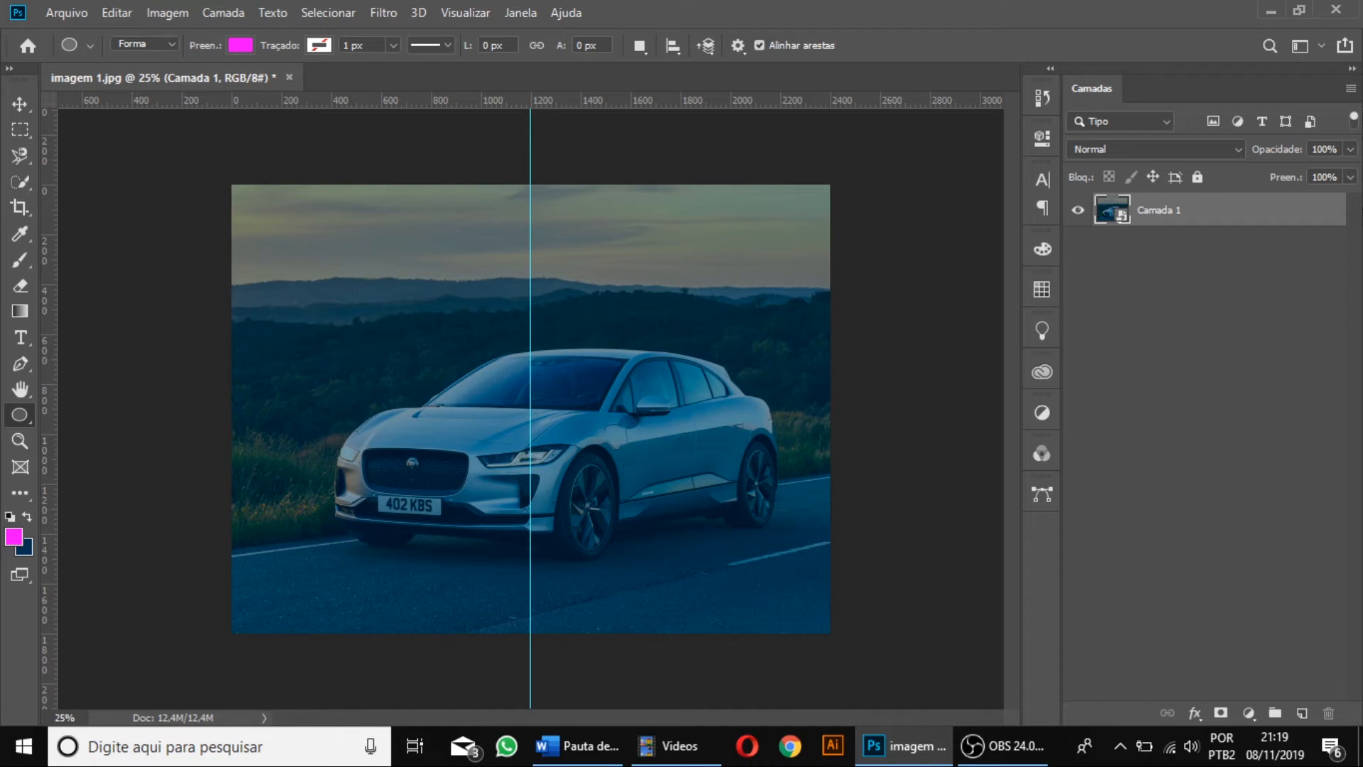
double_click(1160, 210)
key("Return")
Draw a 2400 × 1800 px artboard that encloses the whole car photo.
left_click(22, 105)
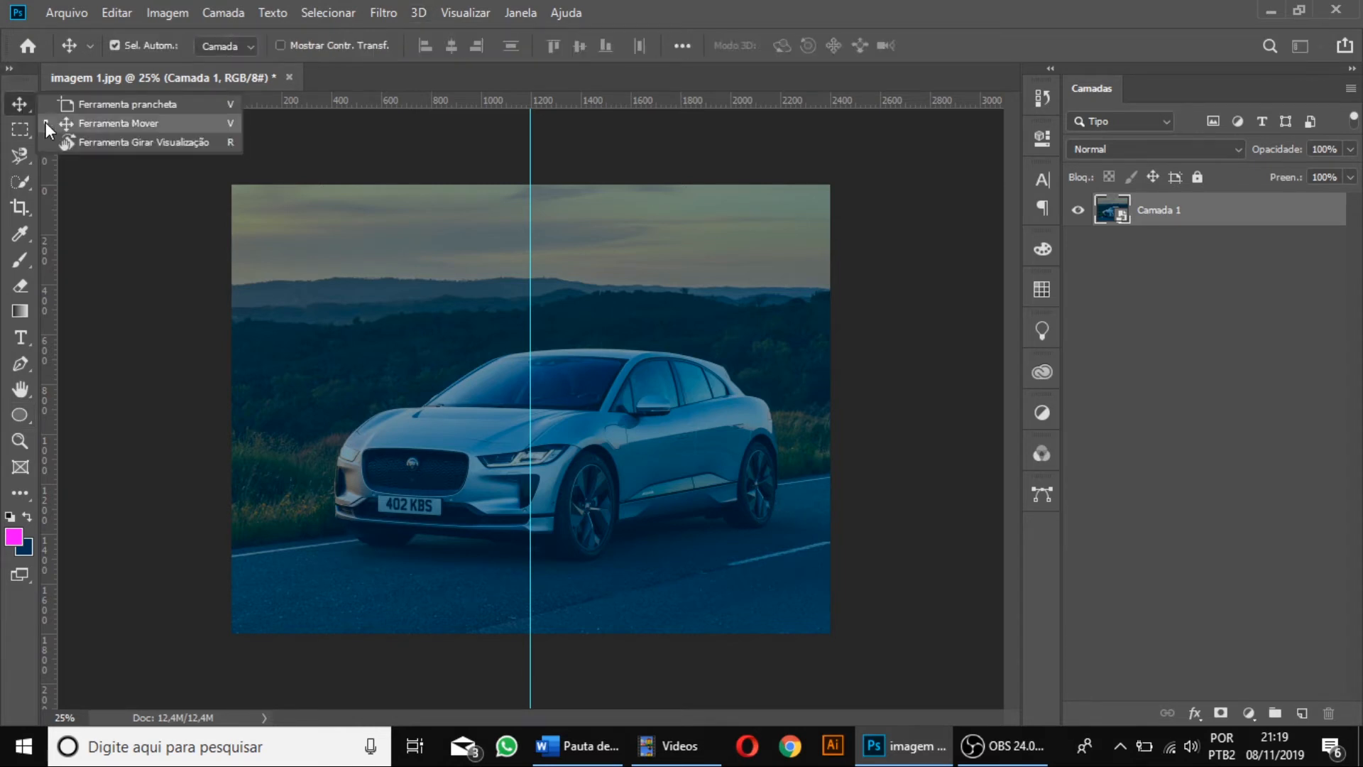
left_click(134, 104)
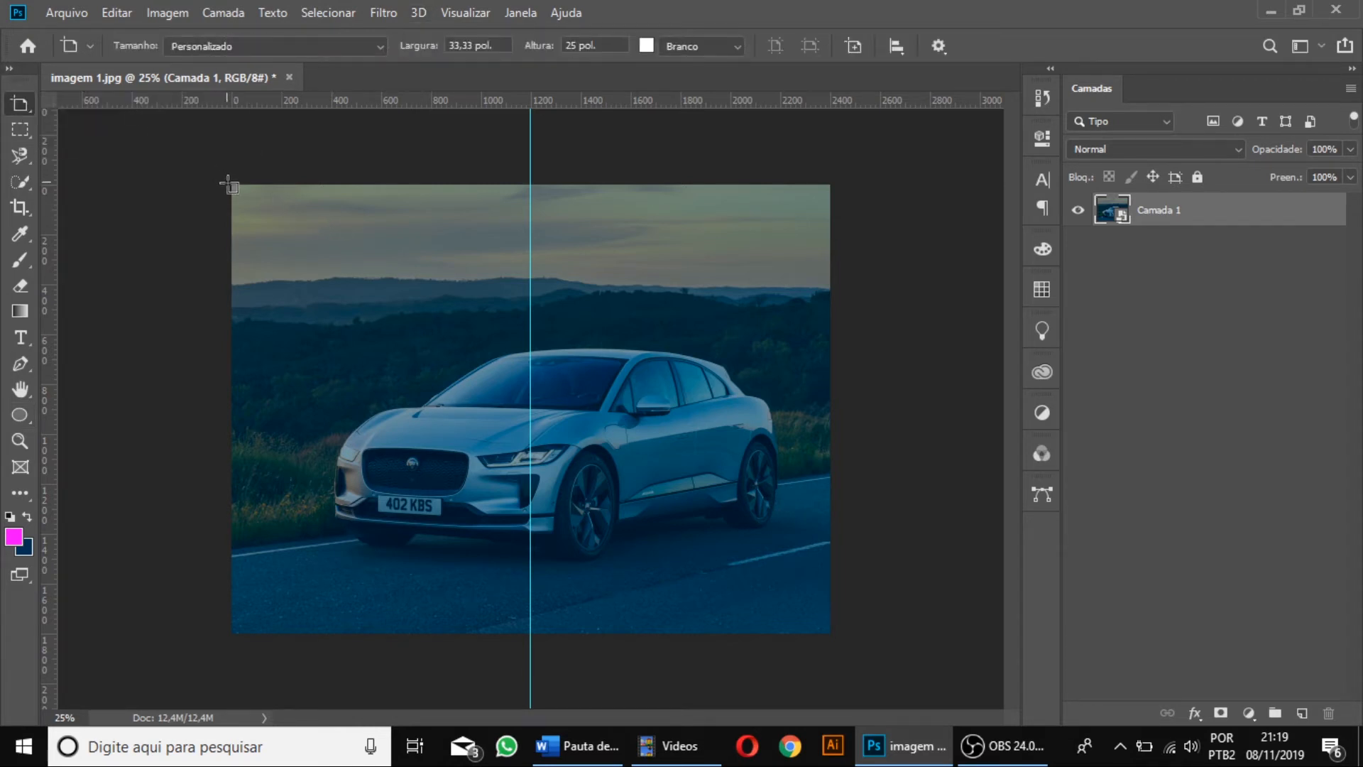
left_click_drag(233, 184, 829, 632)
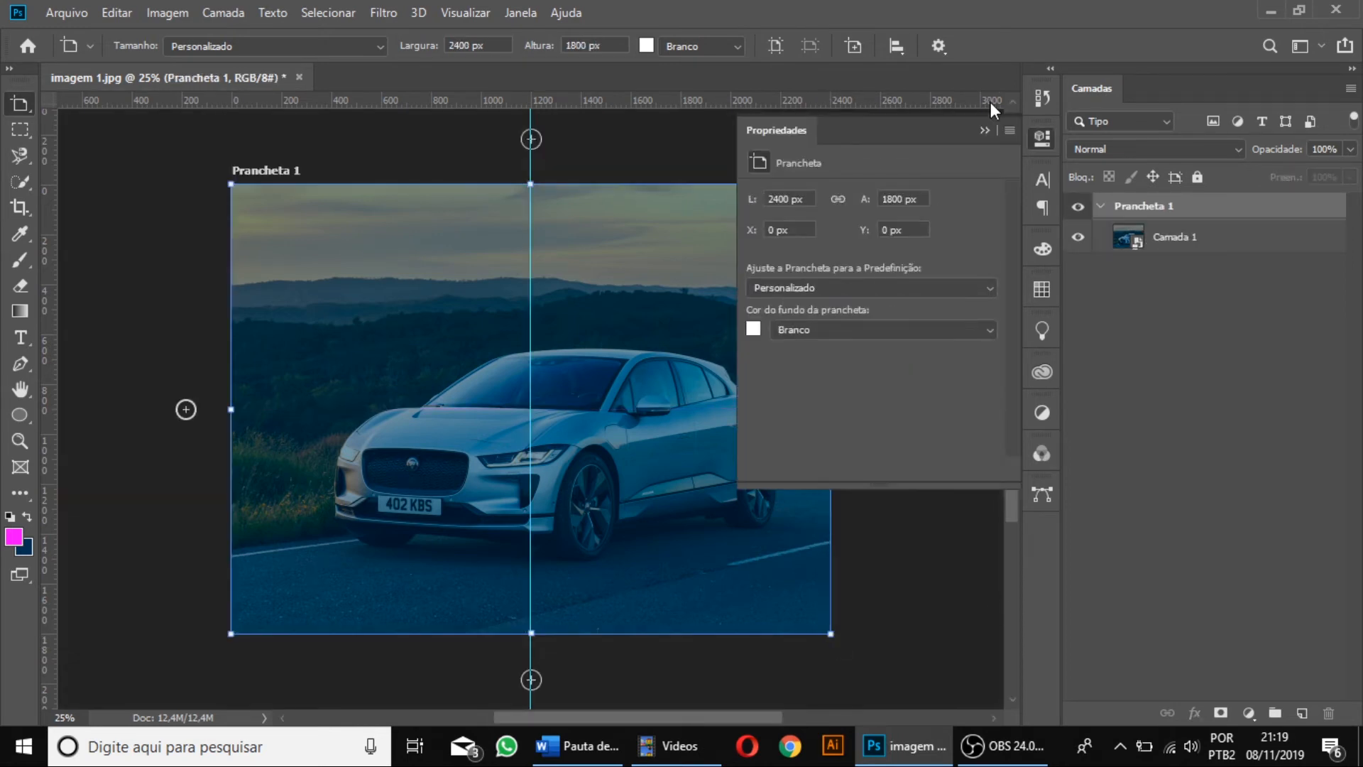
left_click(980, 137)
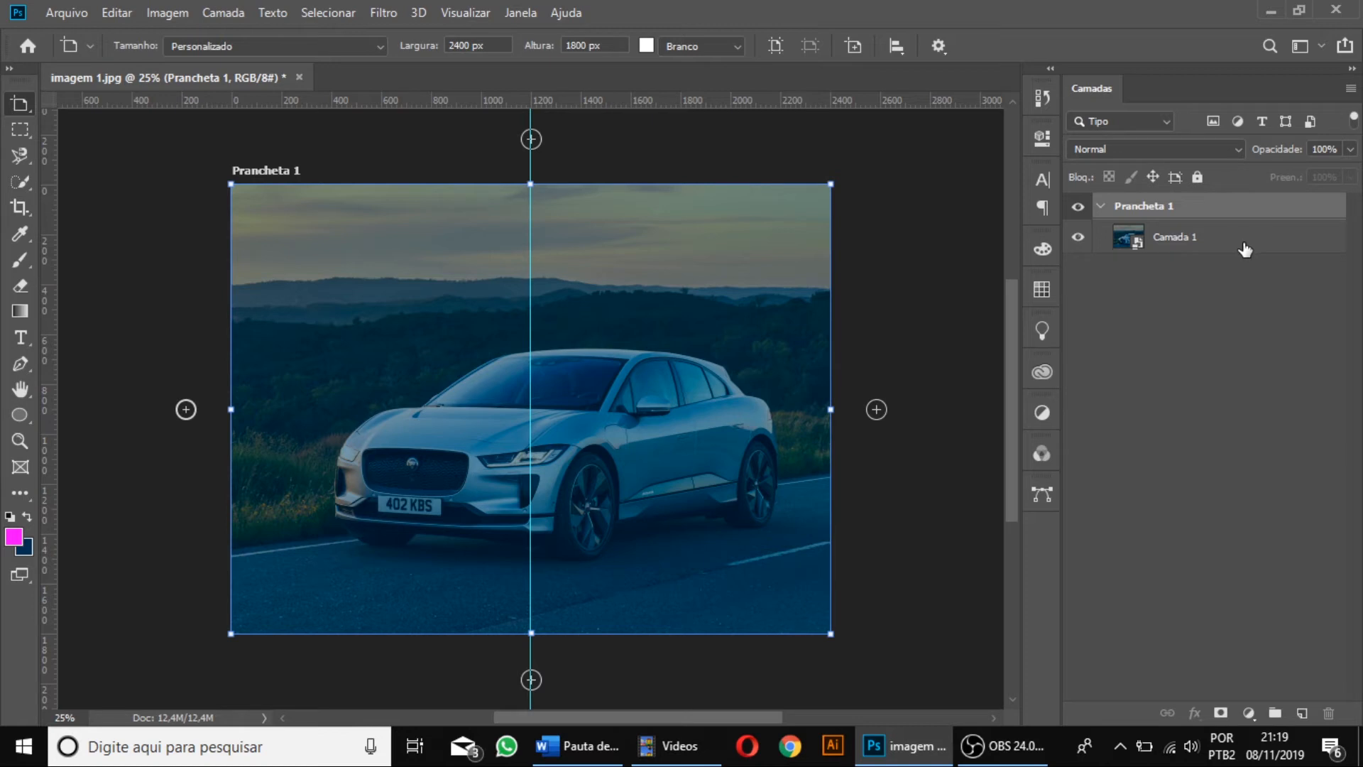
Duplicate the artboard with its contents and show both artboards side by side.
key("ctrl+j")
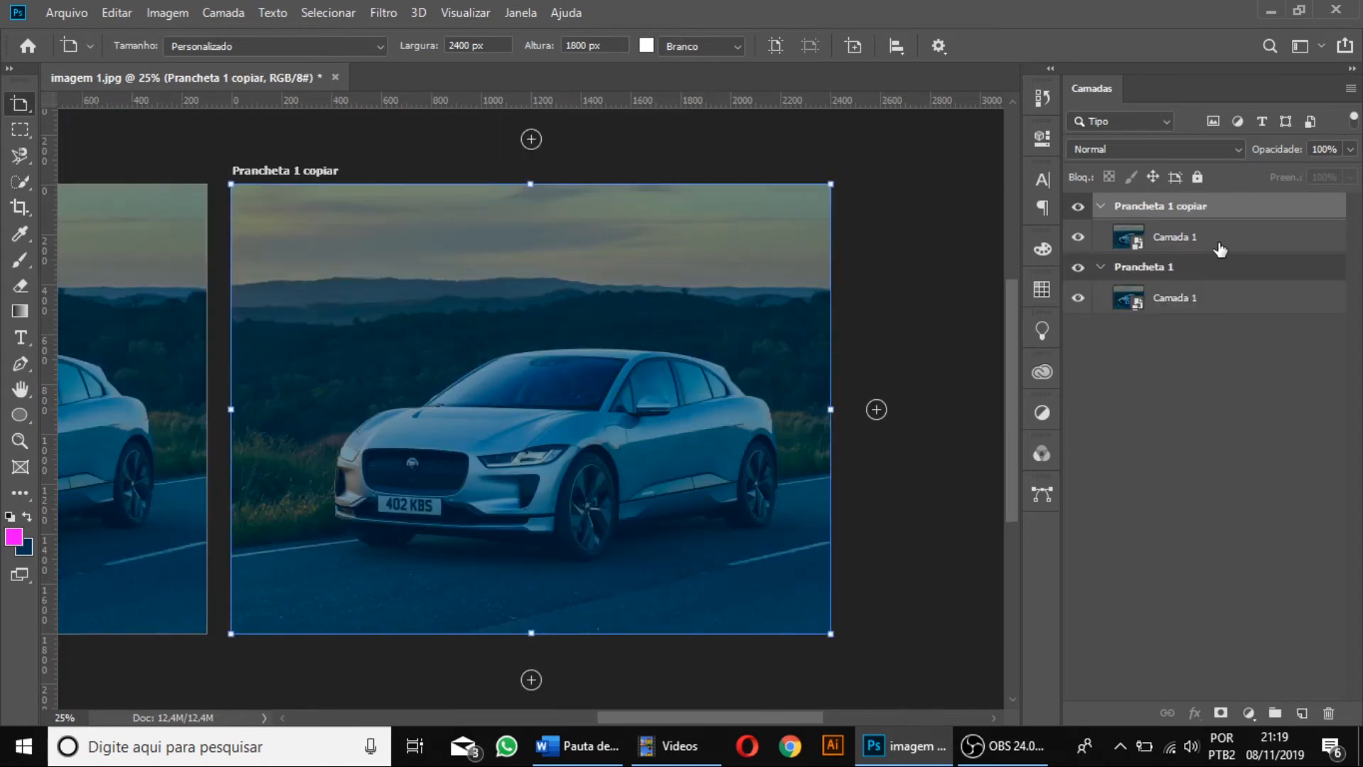
key("ctrl+minus")
left_click_drag(747, 711, 676, 705)
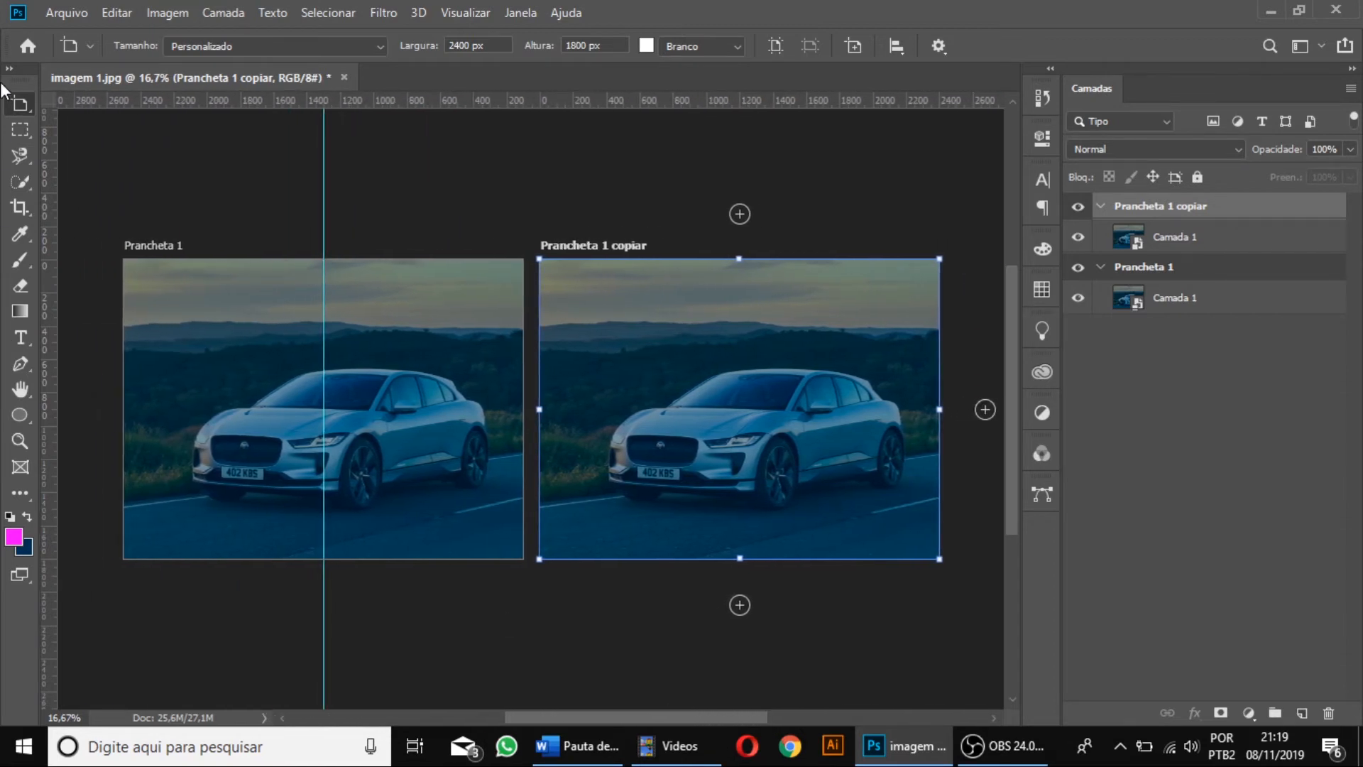
left_click(21, 128)
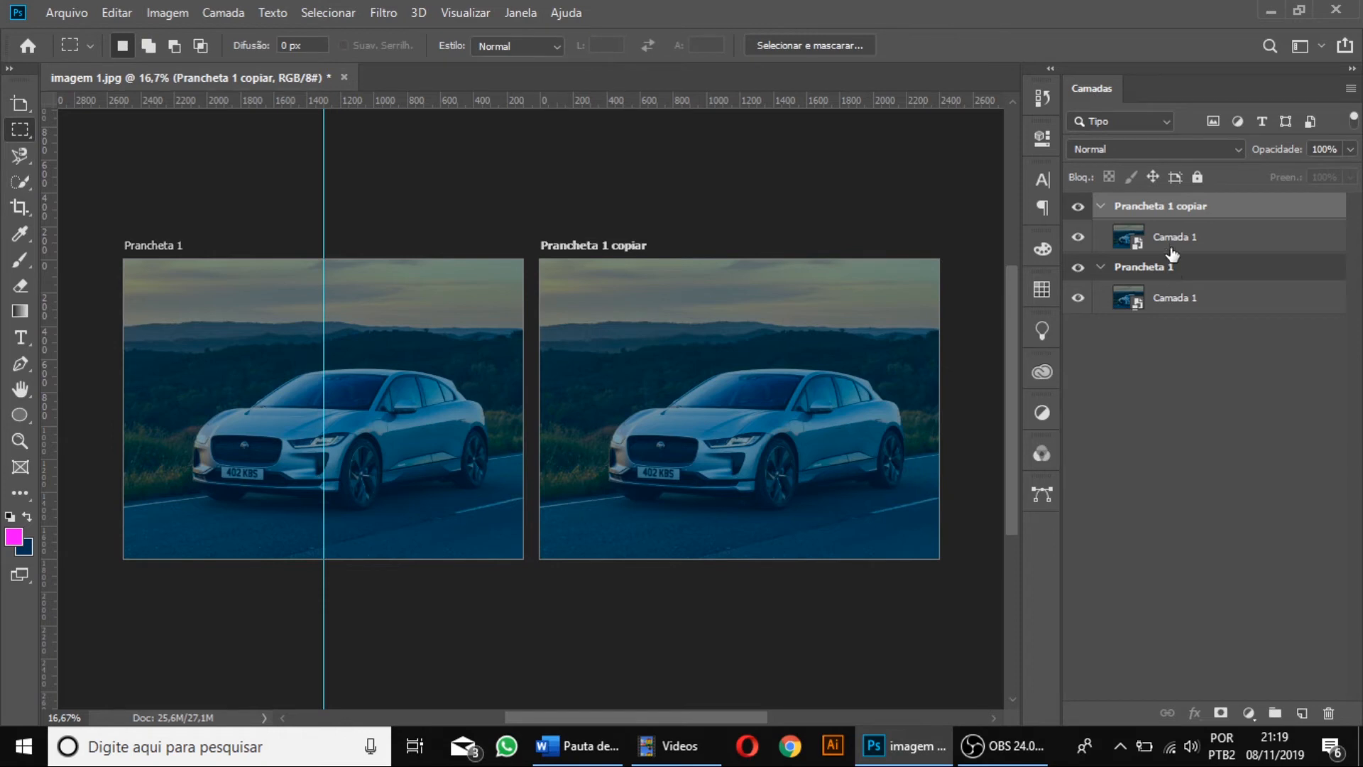
Open the contents of the smart object in the duplicated artboard for editing.
left_click(1136, 245)
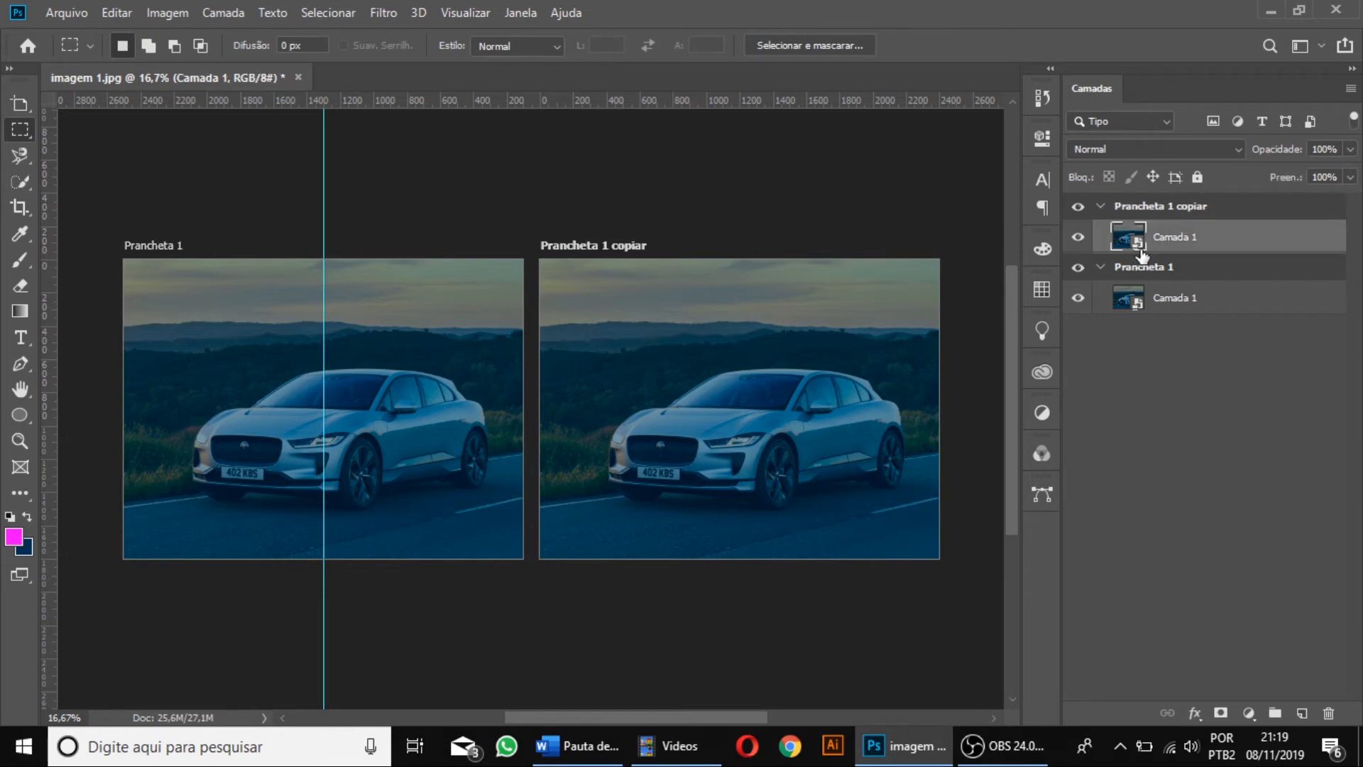
double_click(1140, 247)
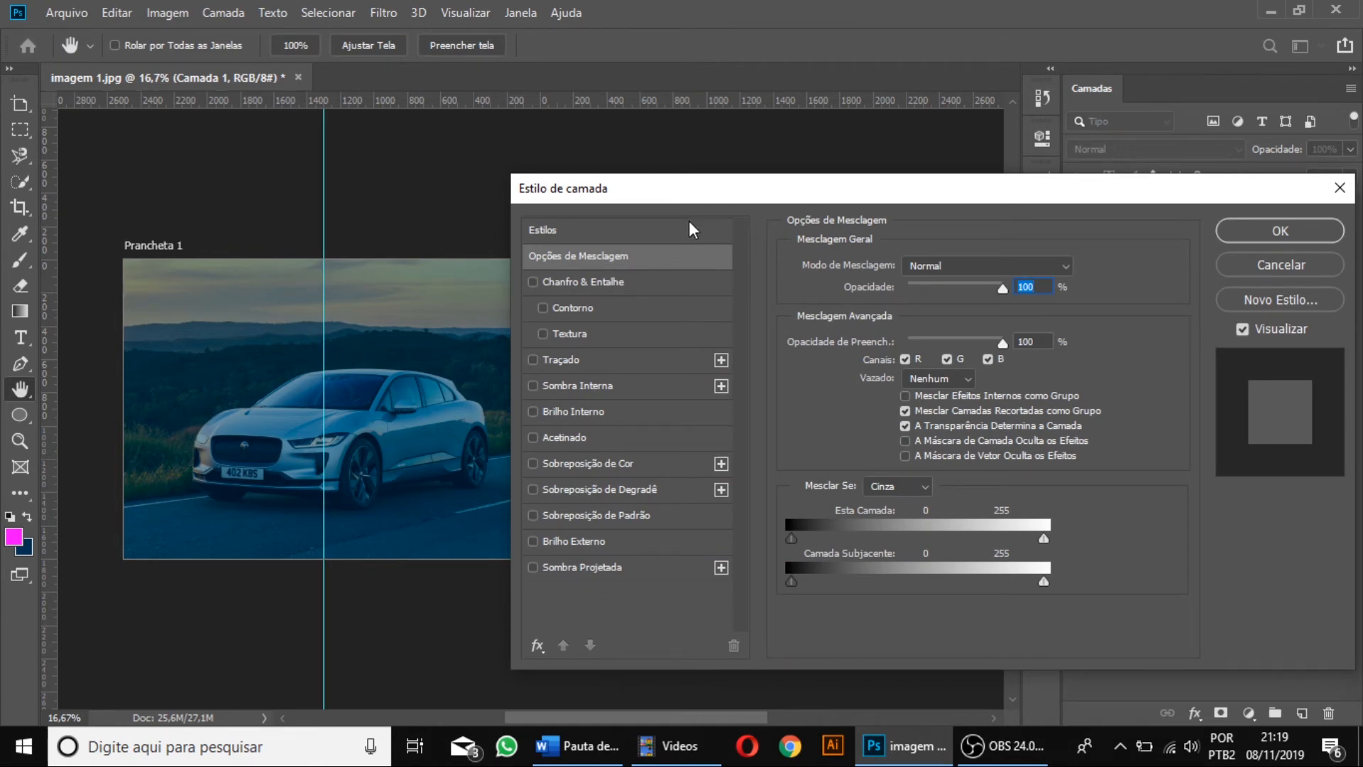
left_click(1340, 187)
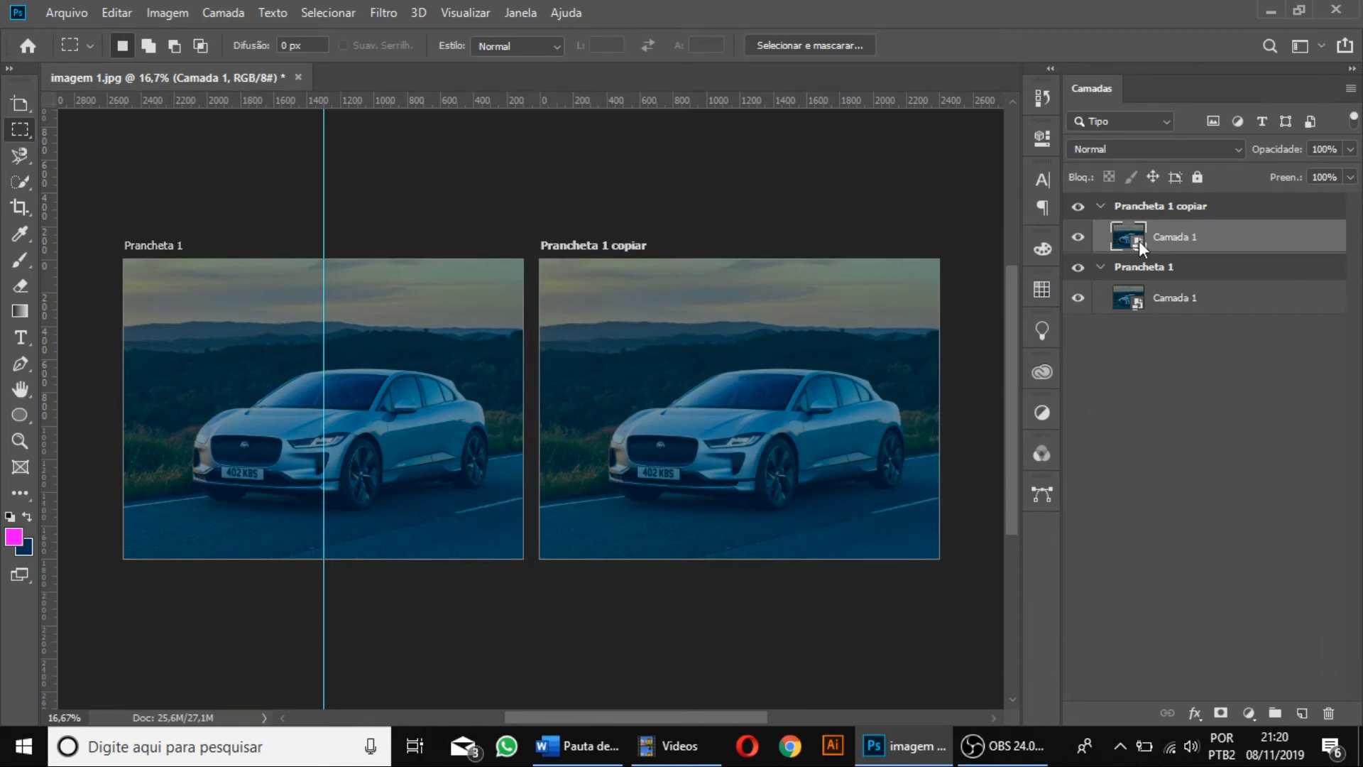
double_click(1139, 241)
left_click(799, 371)
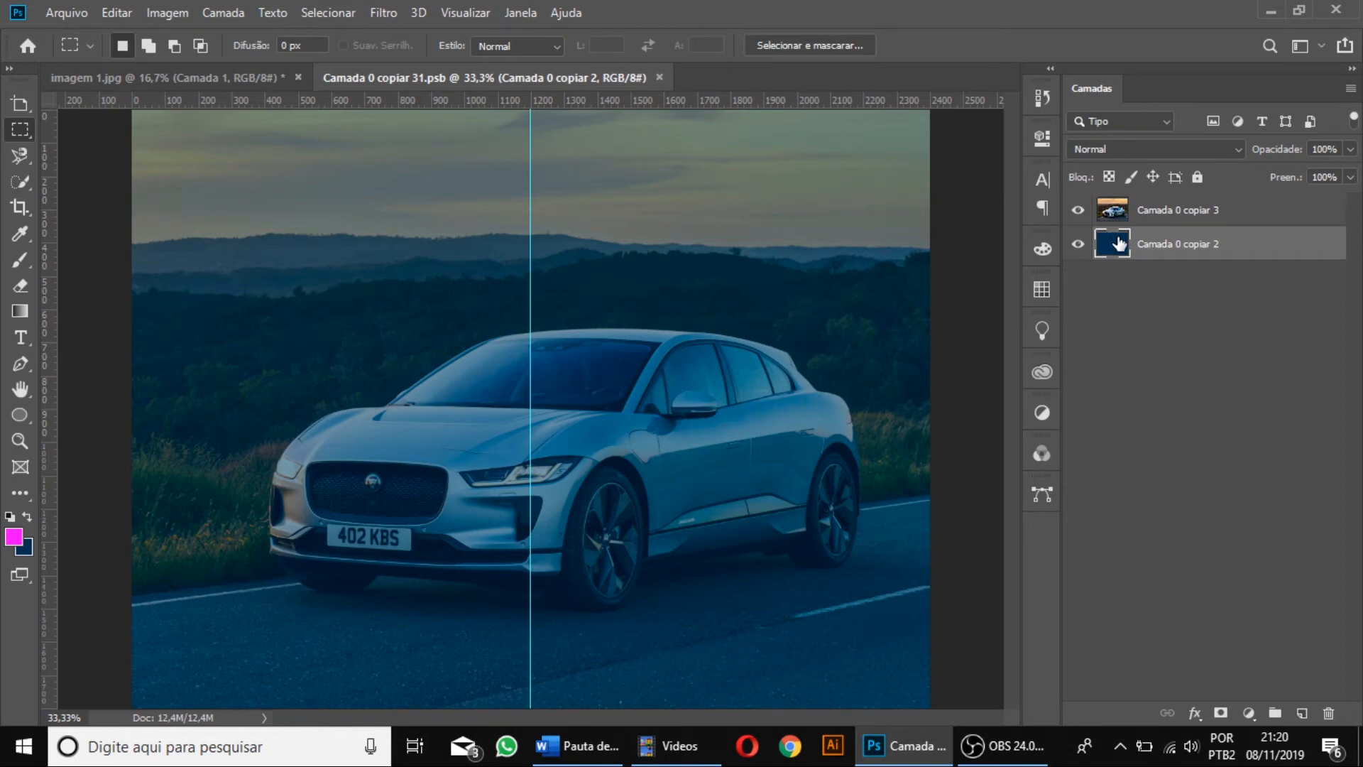
Fill the solid navy layer with green (#06cf57), and save and close the smart object's contents.
double_click(1122, 245)
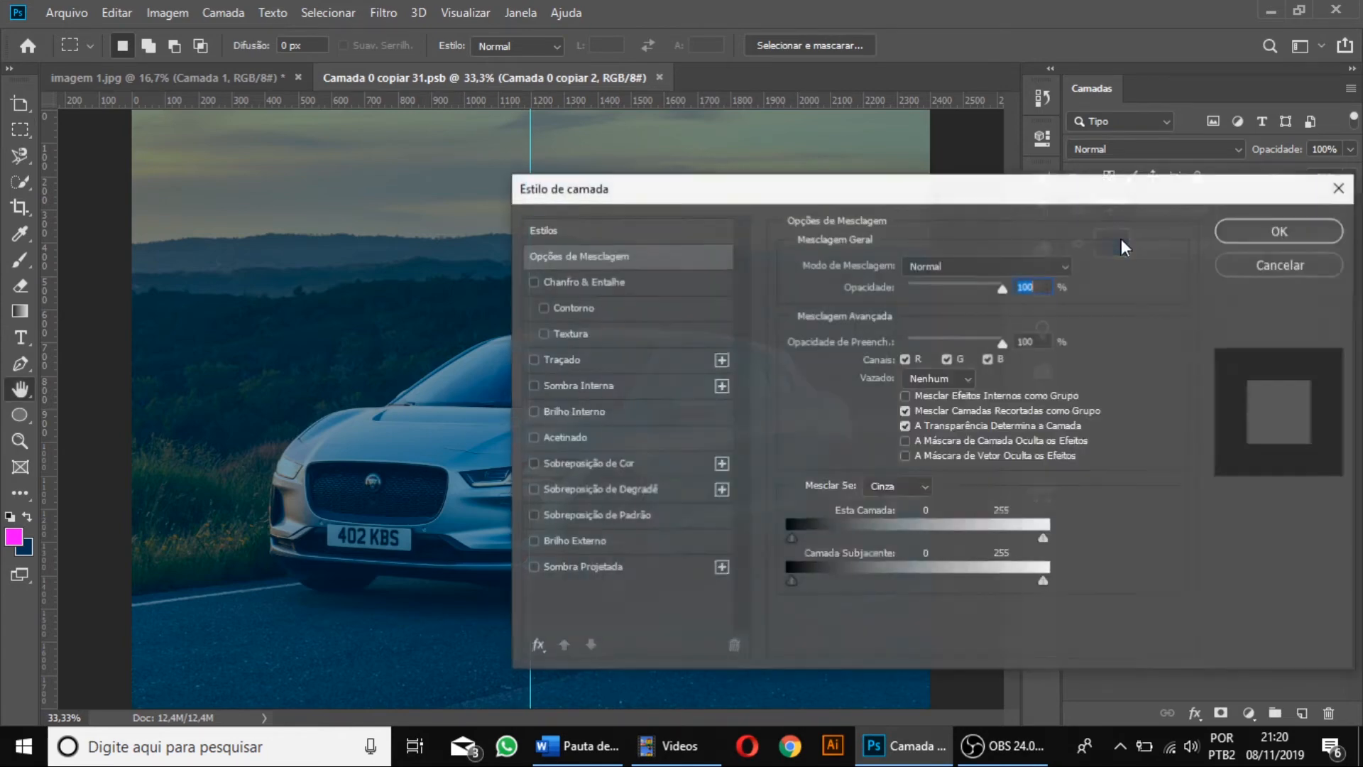
left_click(1340, 187)
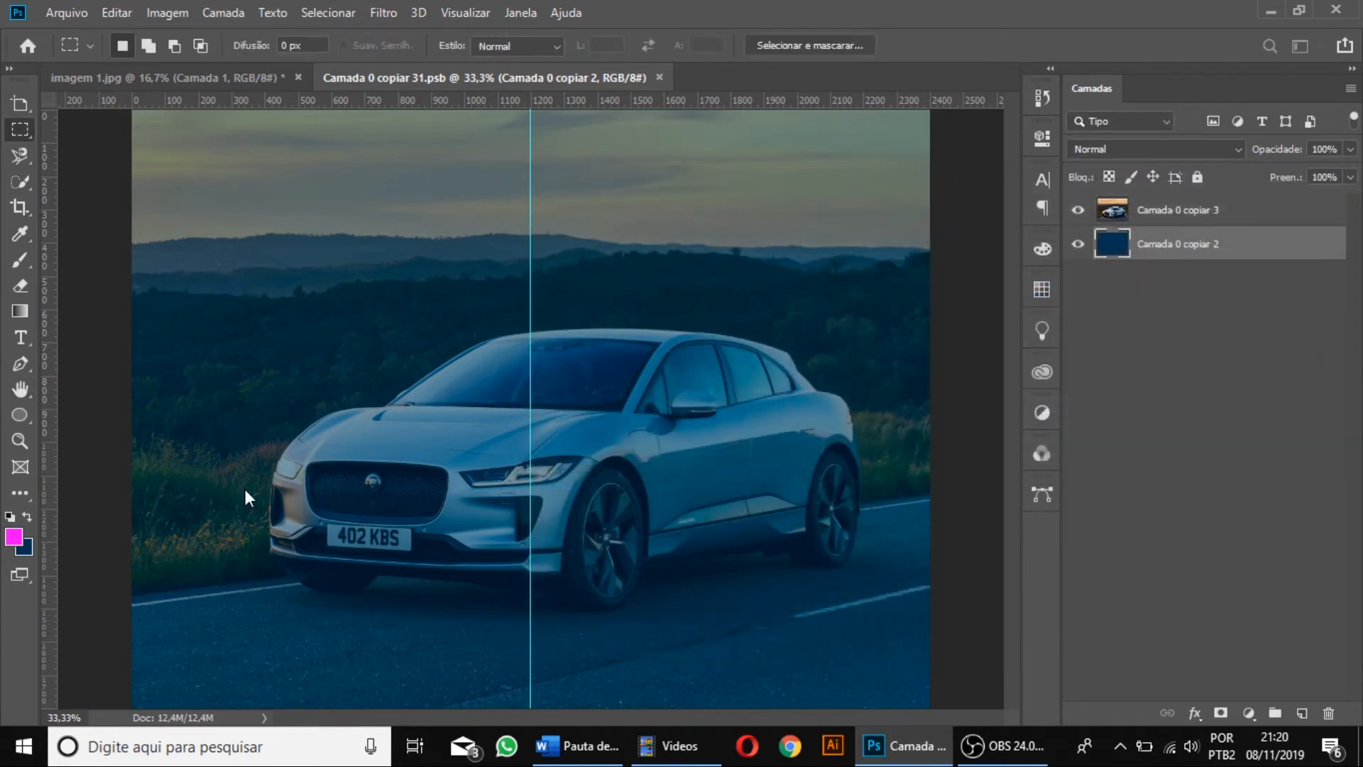
left_click(29, 543)
left_click_drag(958, 316, 929, 196)
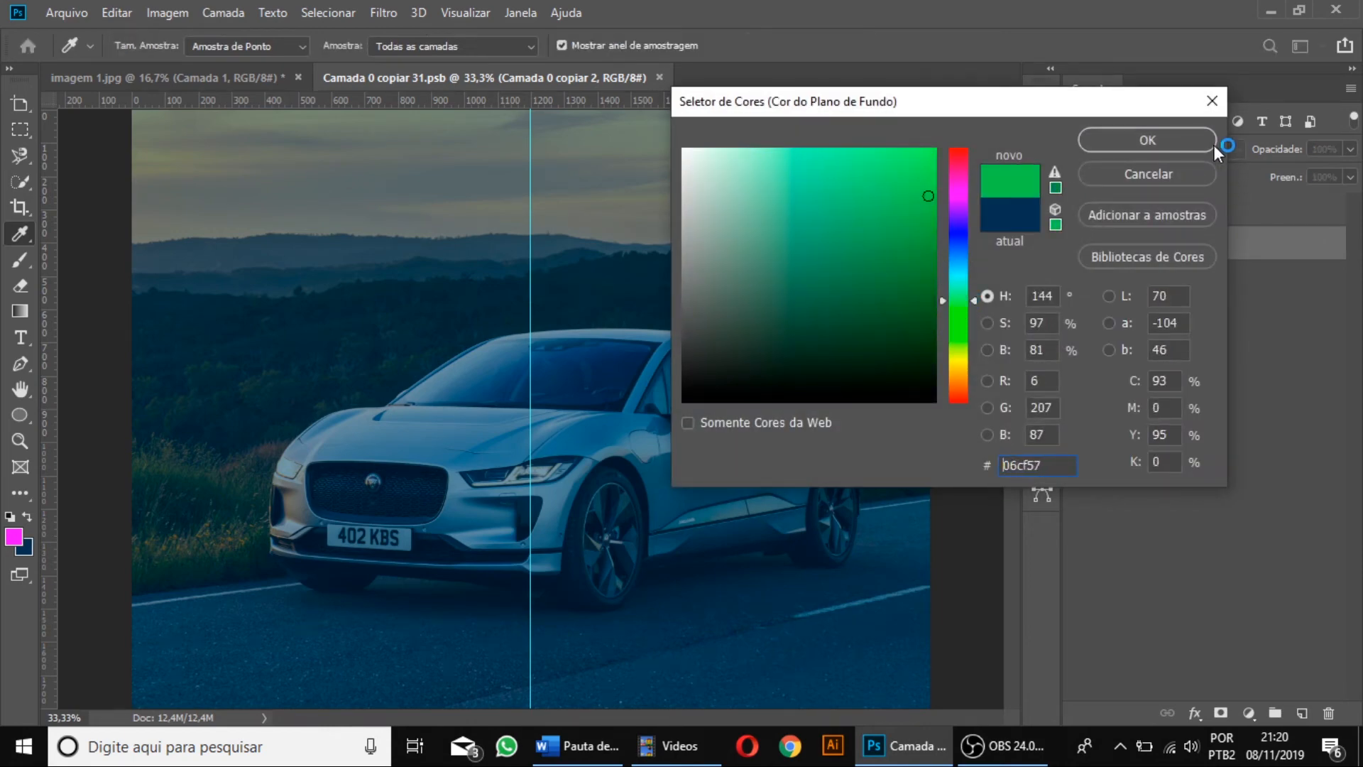
left_click(1193, 141)
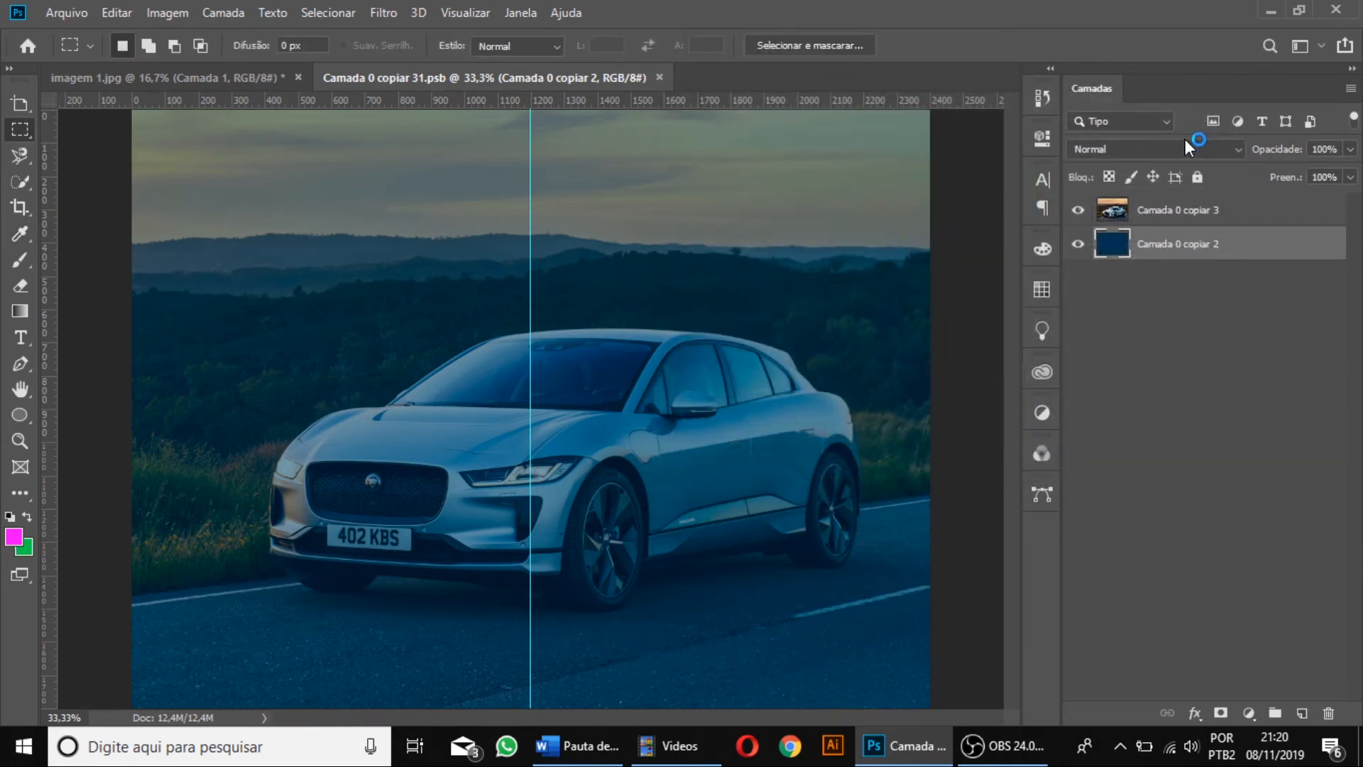
key("ctrl+BackSpace")
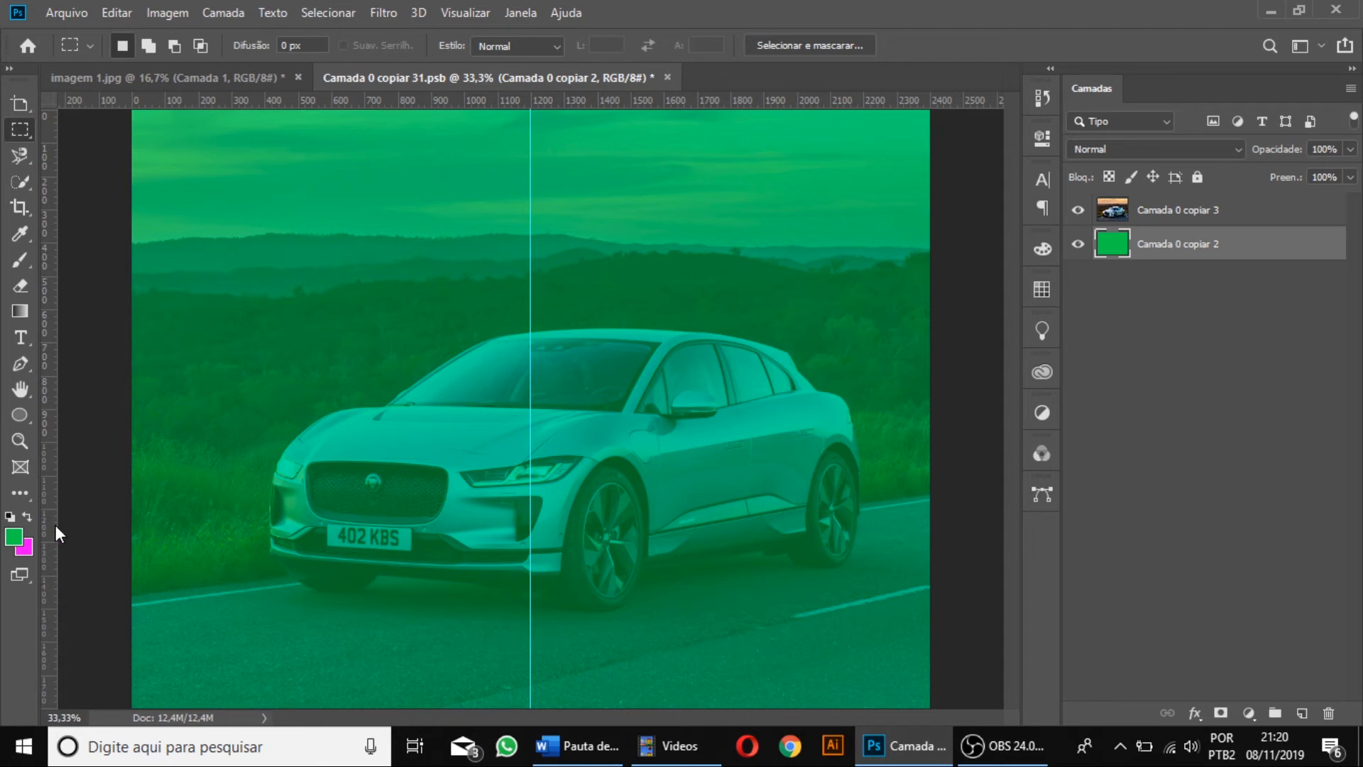
key("ctrl+s")
left_click(660, 76)
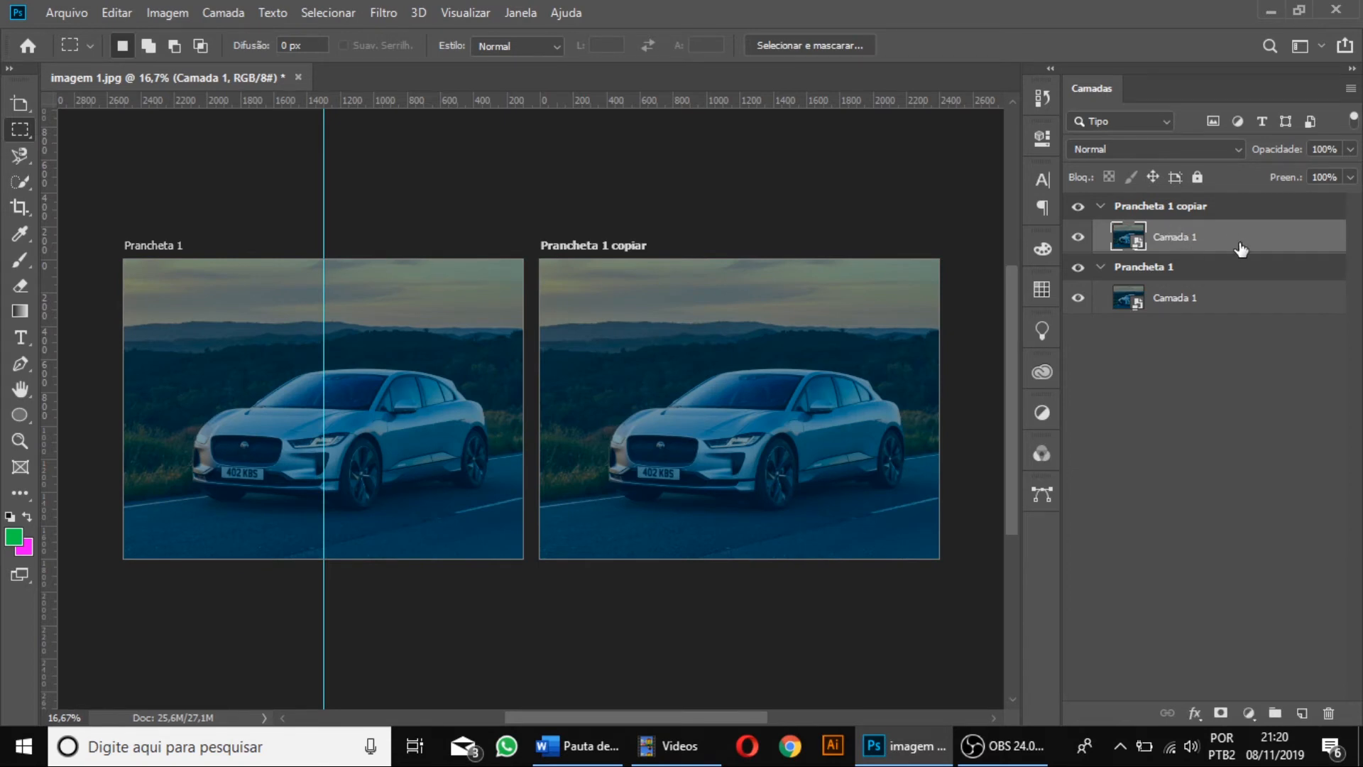
Copy the photo and navy layers from the smart object's contents into the duplicated artboard and delete the smart object layer there.
double_click(1142, 245)
left_click(780, 374)
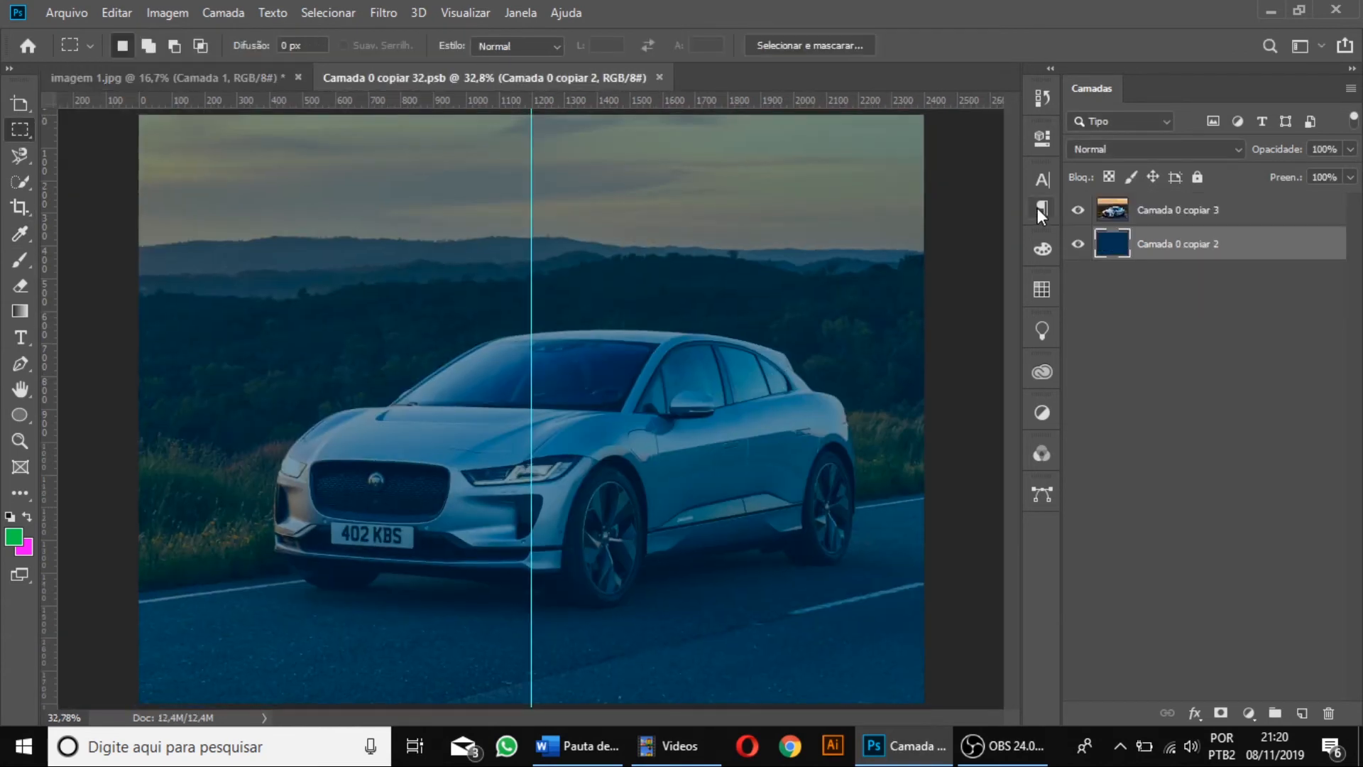
left_click(1164, 210, "shift")
left_click_drag(1168, 213, 727, 408)
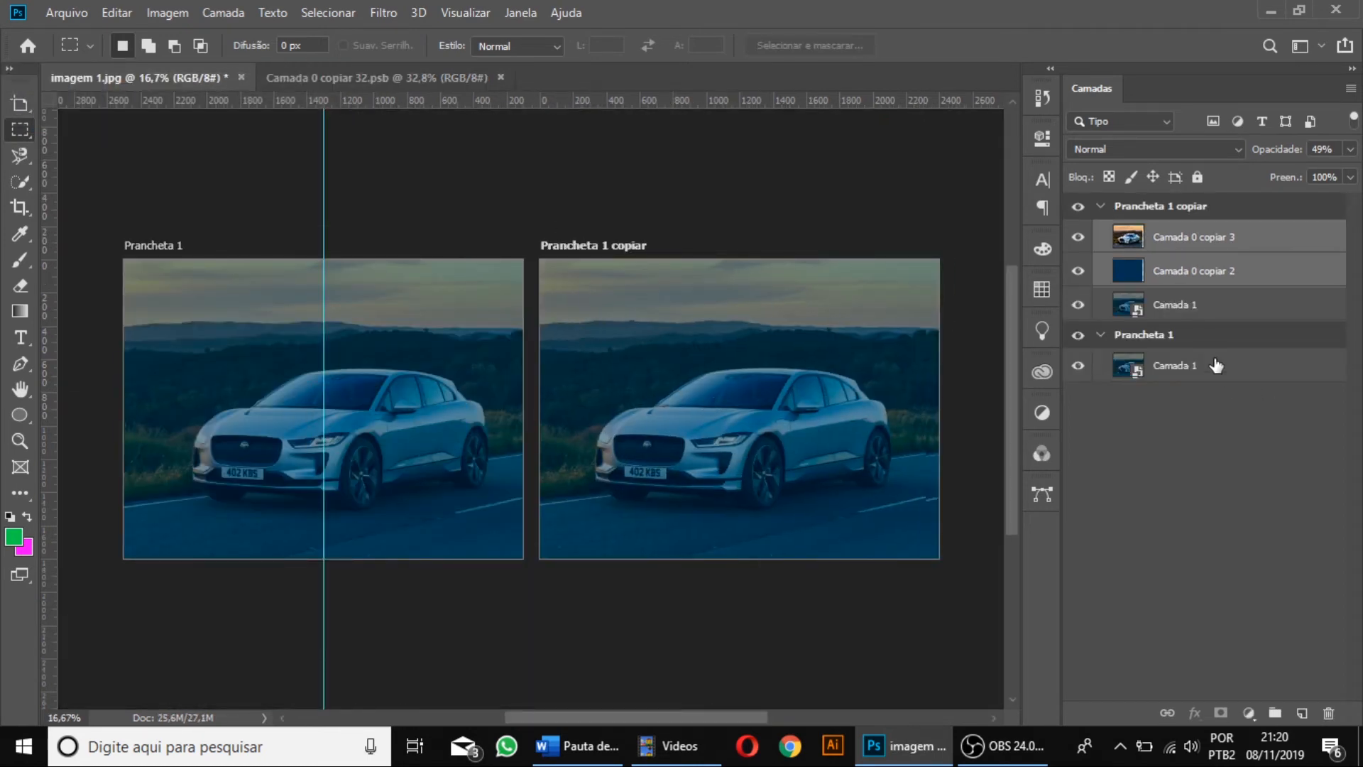
left_click(1202, 310)
key("Delete")
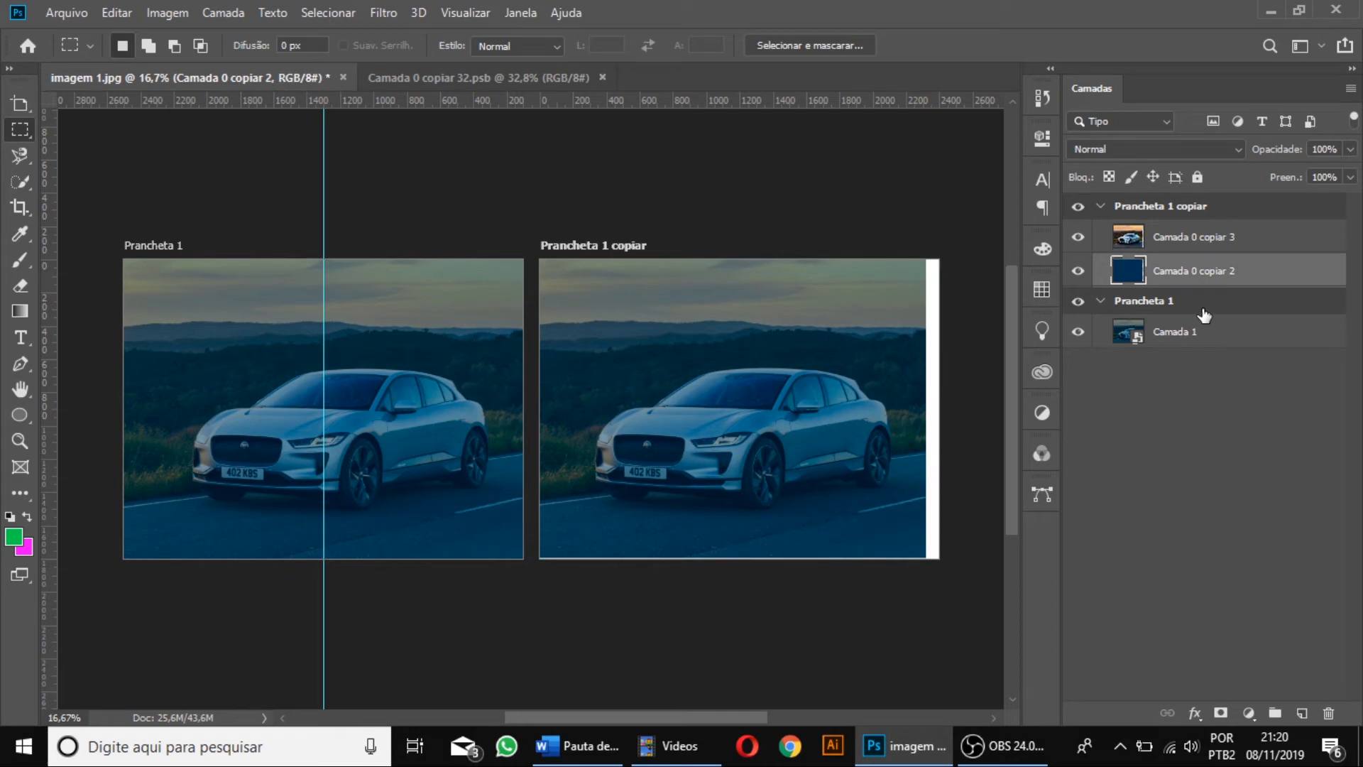
Align the navy layer with the duplicated artboard so that it covers the whole artboard.
key("v")
key("ctrl+t")
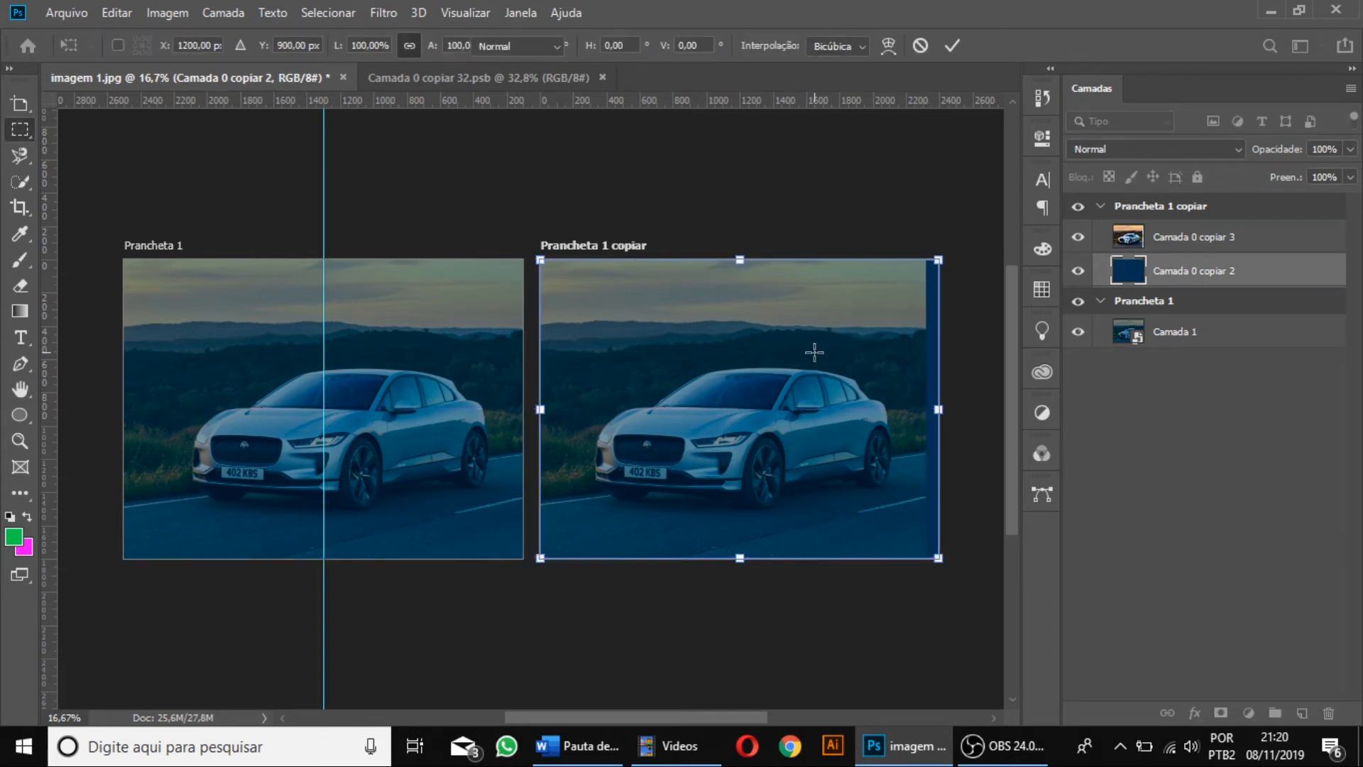
key("Return")
Move the semi-transparent photo layer sideways until it lines up with the duplicated artboard's edges.
left_click(1229, 240)
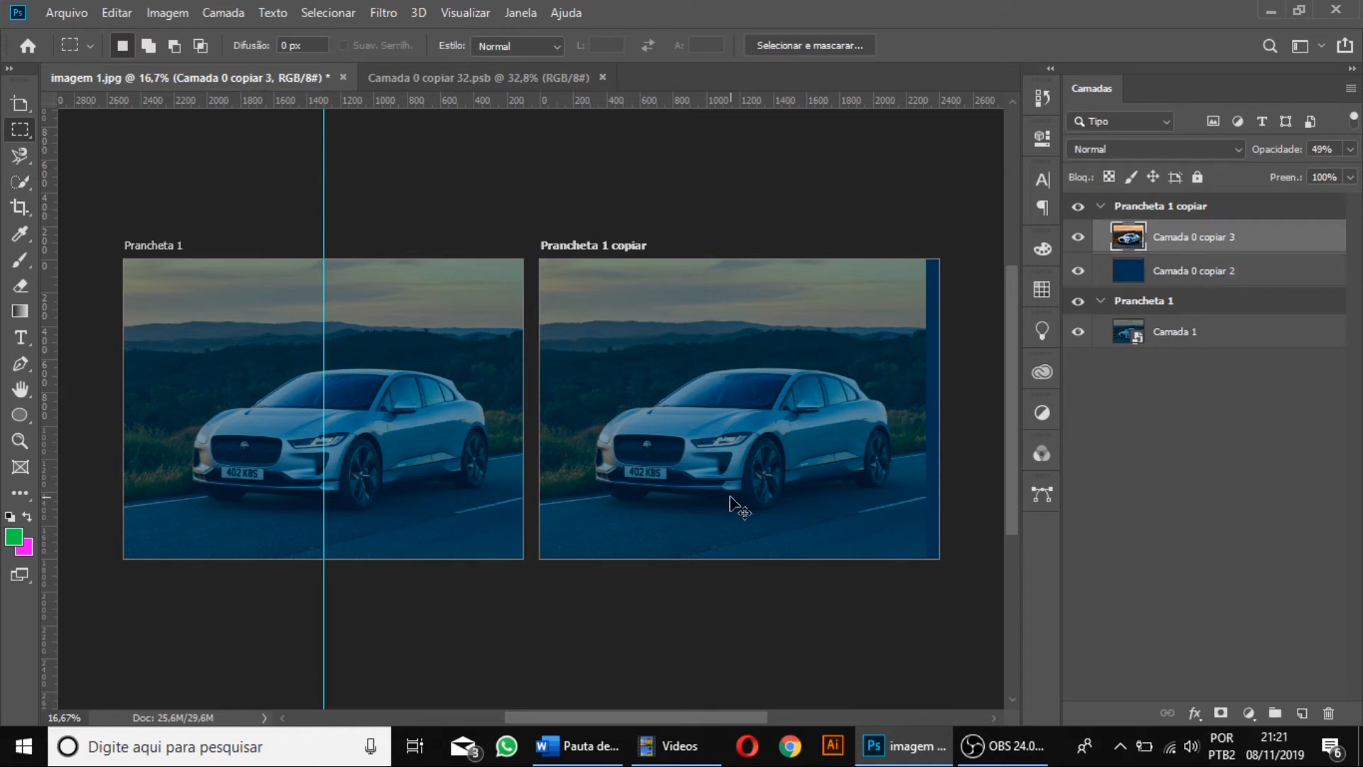
key("ctrl+t")
left_click_drag(926, 547, 956, 573)
key("ctrl+z")
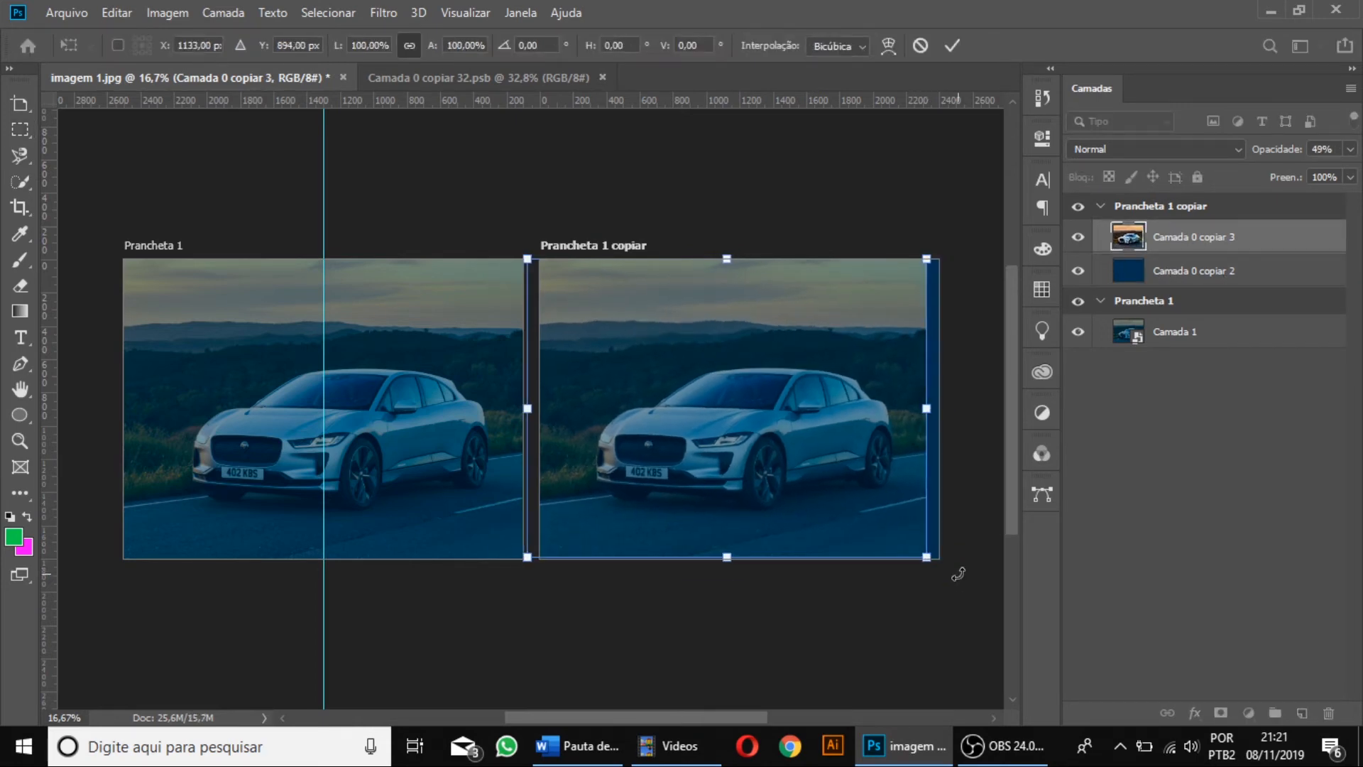
key("Right")
key("Left")
key("Left")
key("Left")
key("Right")
key("Return")
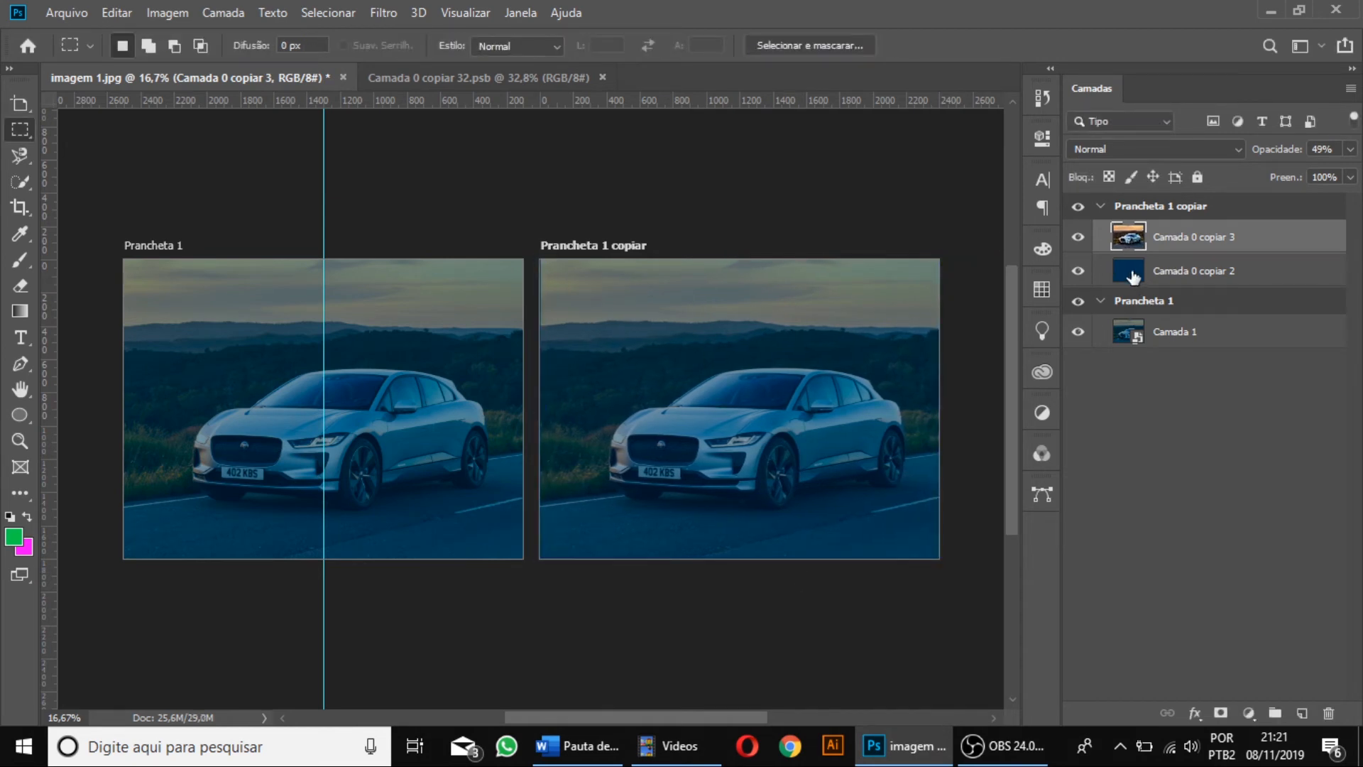
Fill the solid navy layer in the duplicated artboard with the green background colour.
left_click(1137, 275)
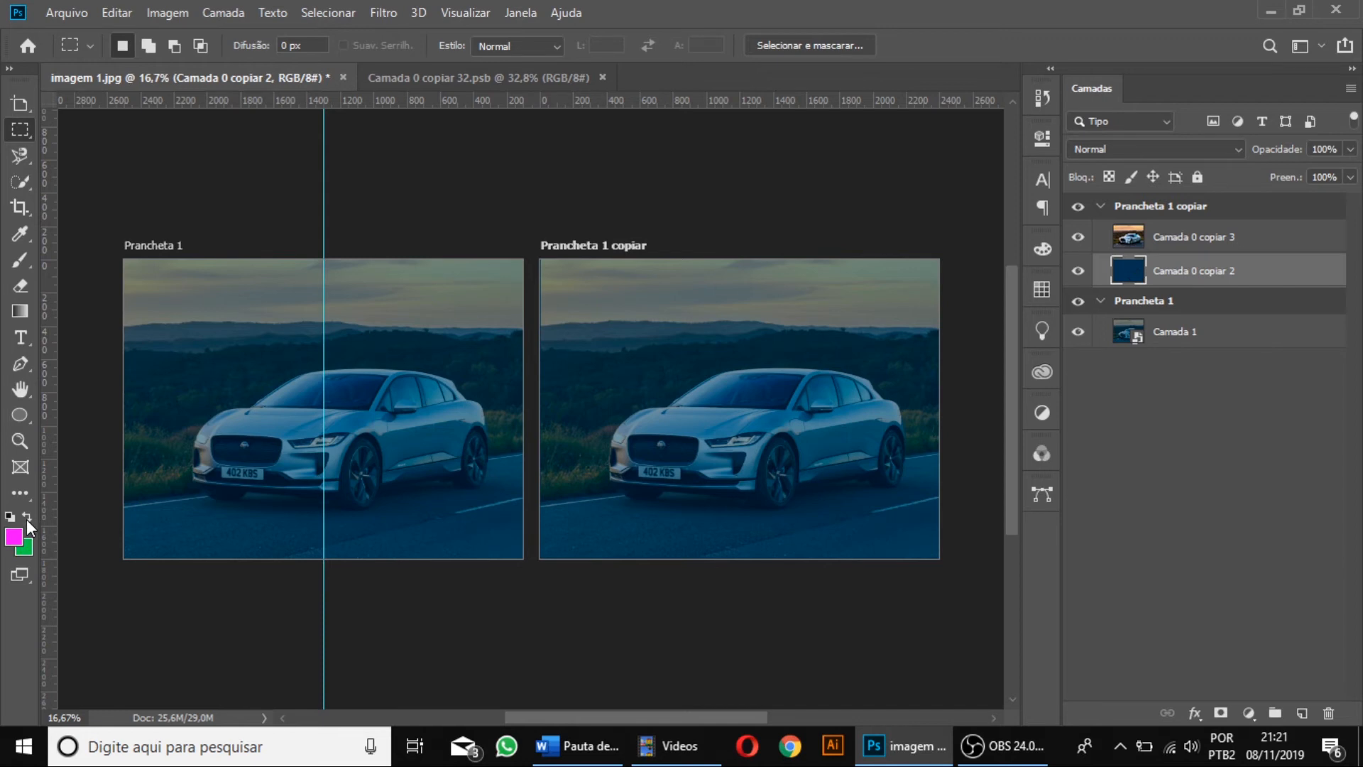
key("ctrl+BackSpace")
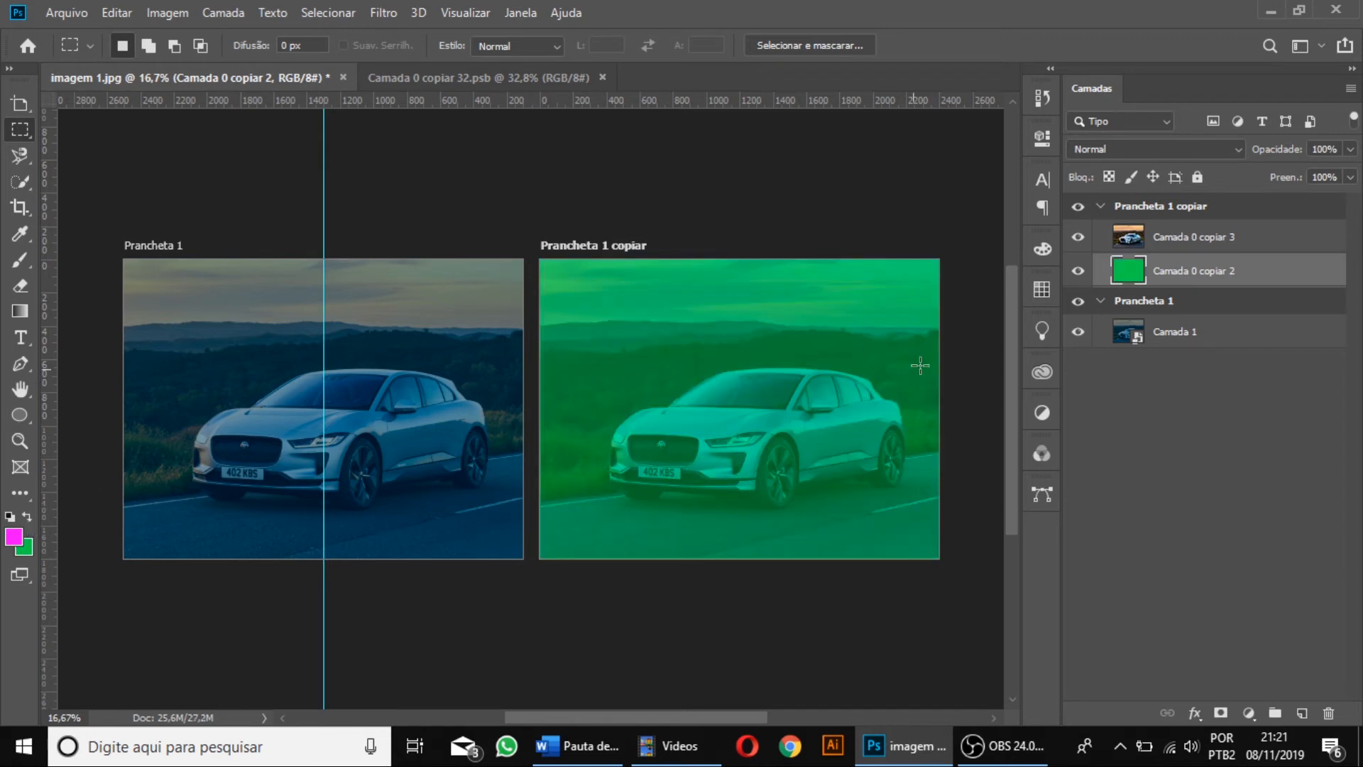
Convert the semi-transparent photo layer and the green layer in the duplicated artboard into a single smart object.
left_click(1208, 241, "shift")
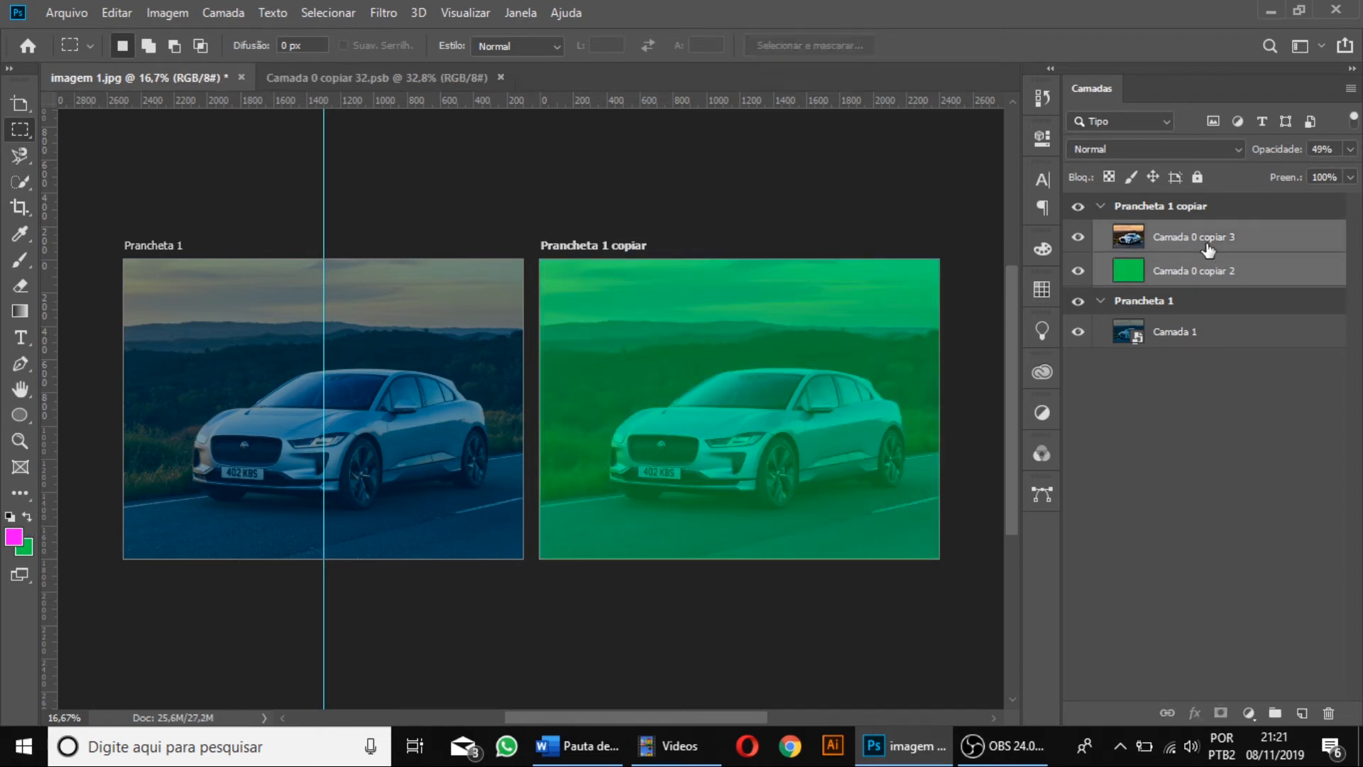
right_click(1208, 249)
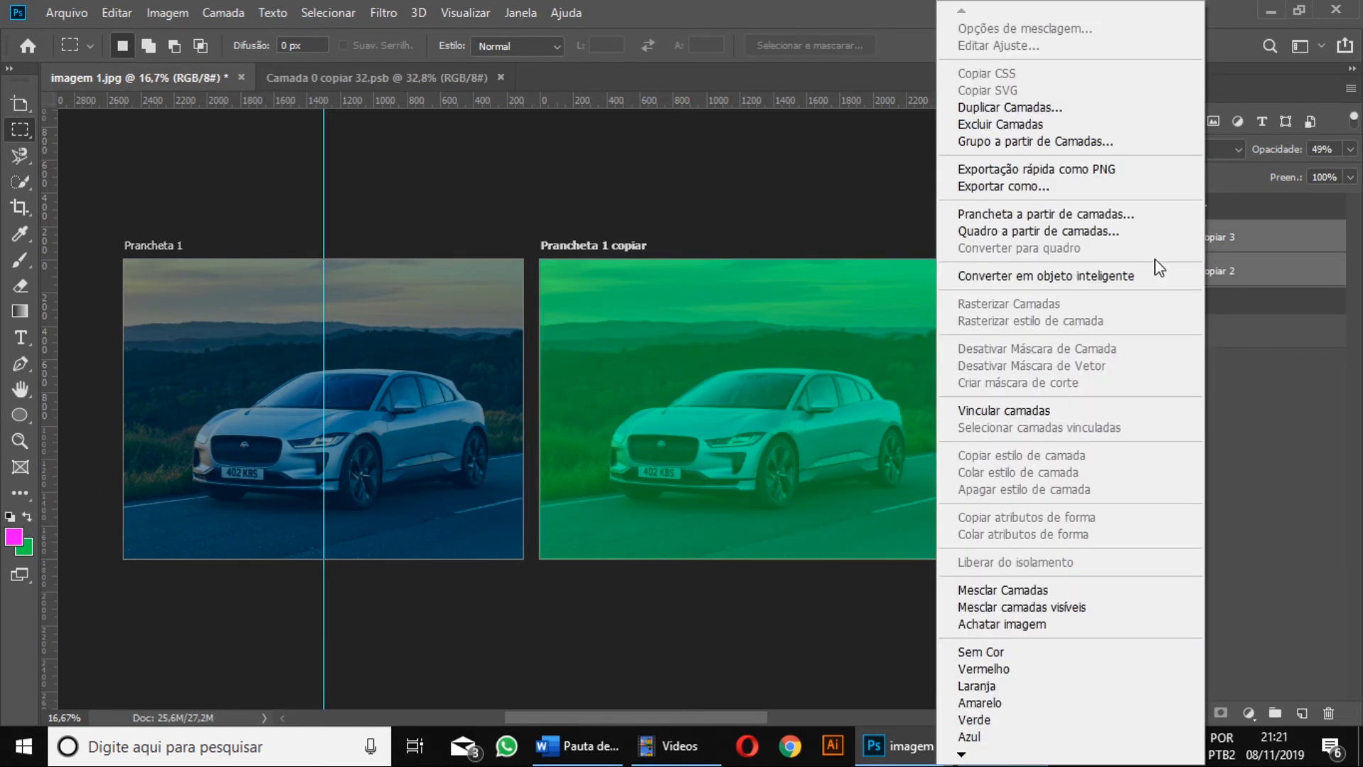
left_click(1100, 284)
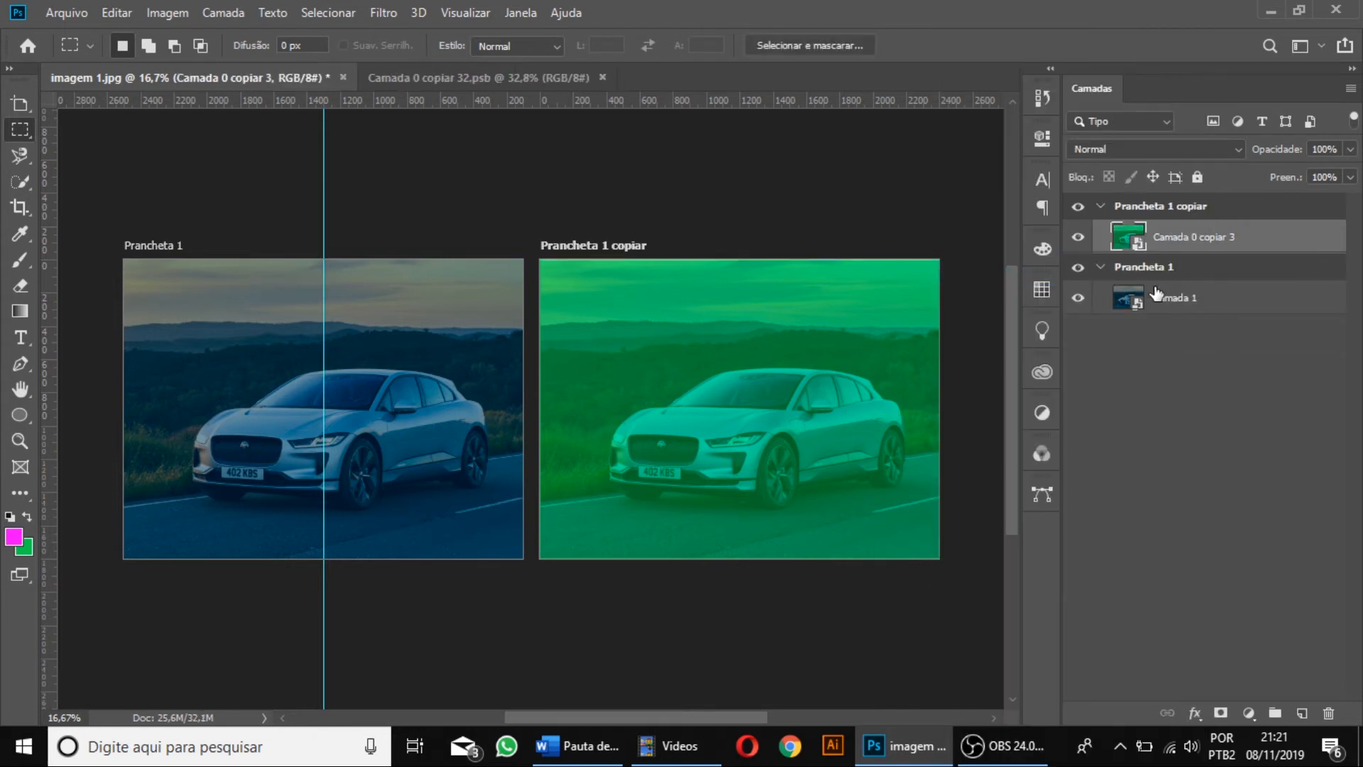
left_click(1081, 238)
left_click(1081, 239)
right_click(1202, 246)
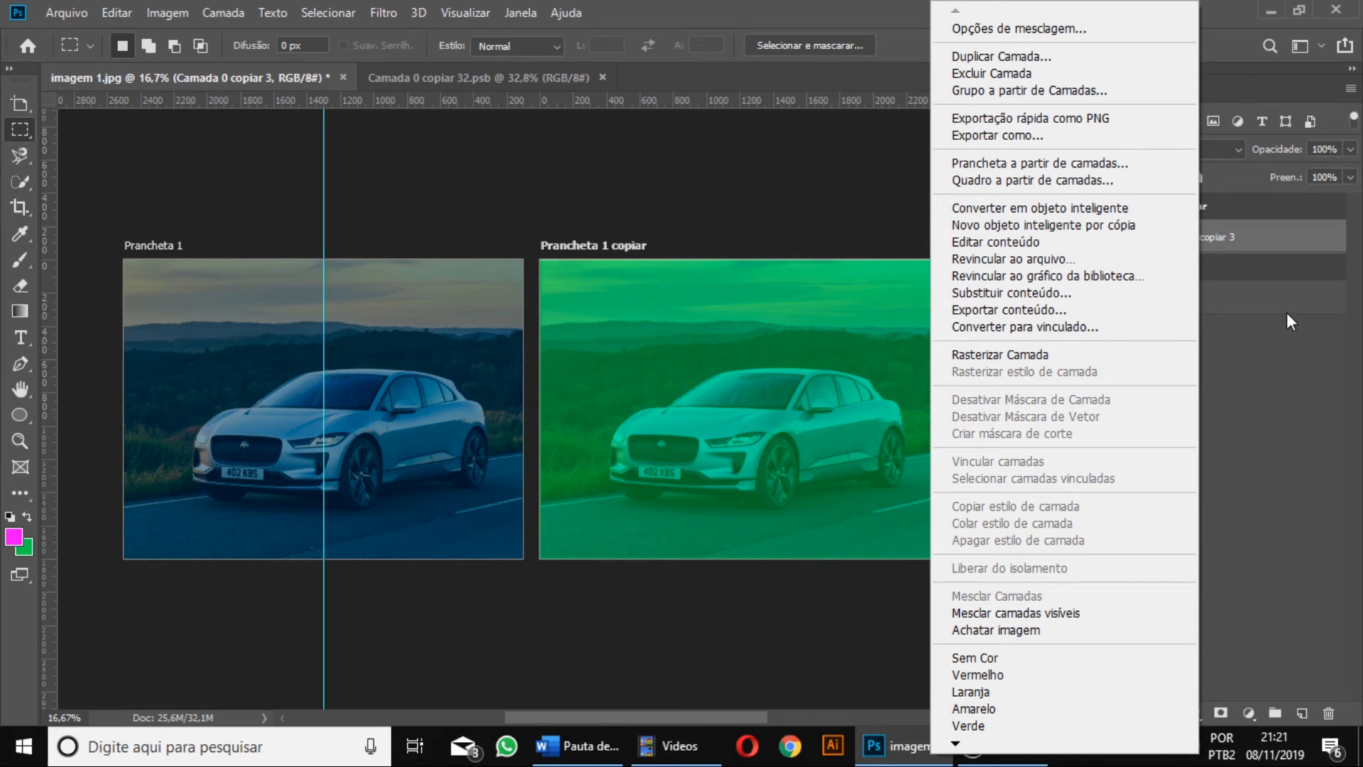
left_click(1247, 241)
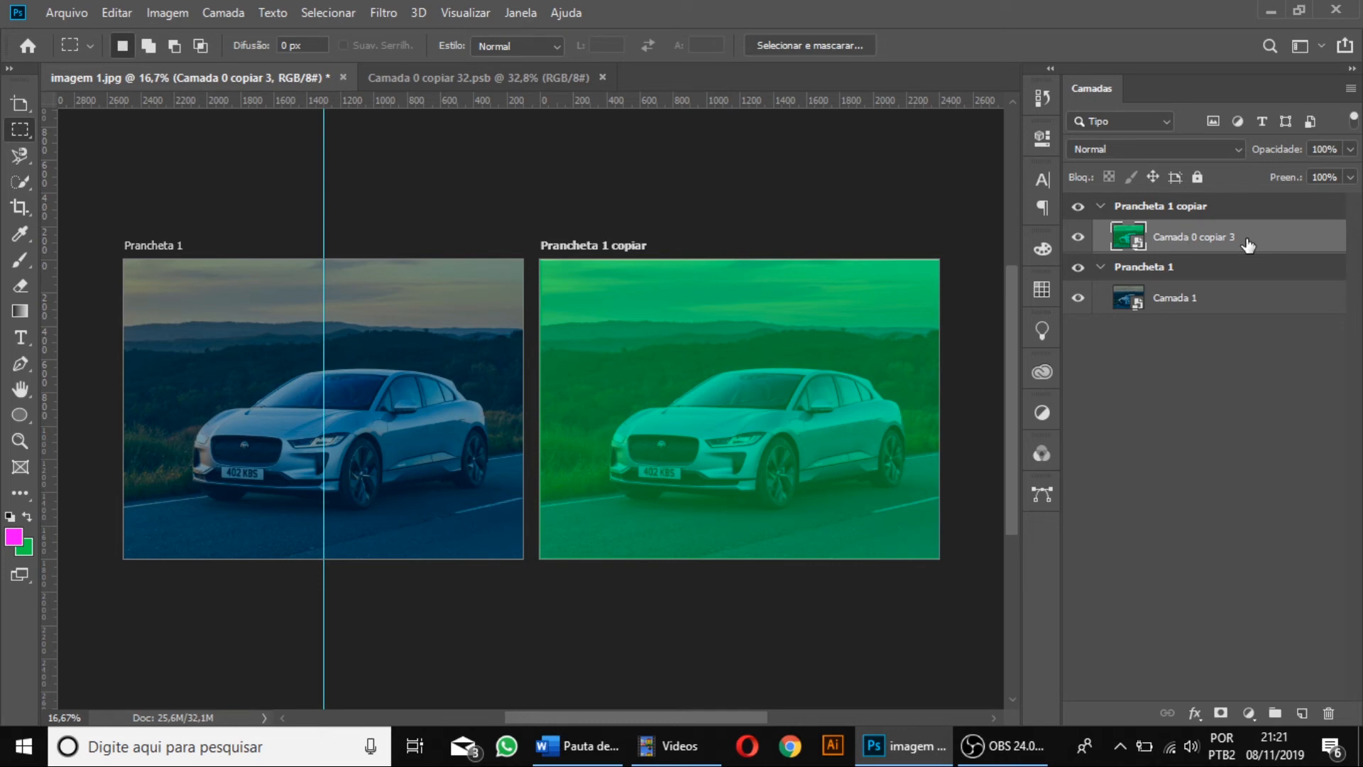
Collapse both artboards in the layer list and rename the duplicated artboard as Prancheta 2.
left_click(1101, 207)
left_click(1101, 233)
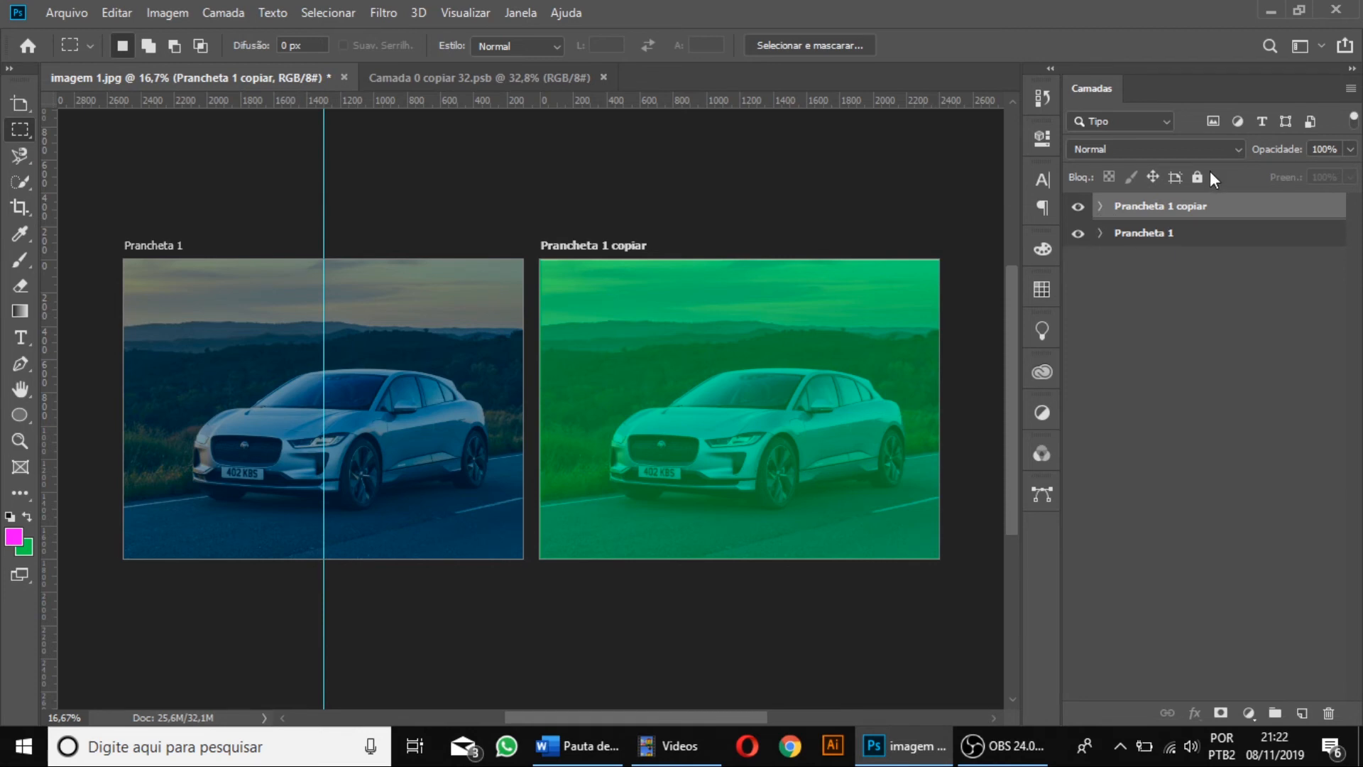
double_click(1182, 207)
left_click(1183, 210)
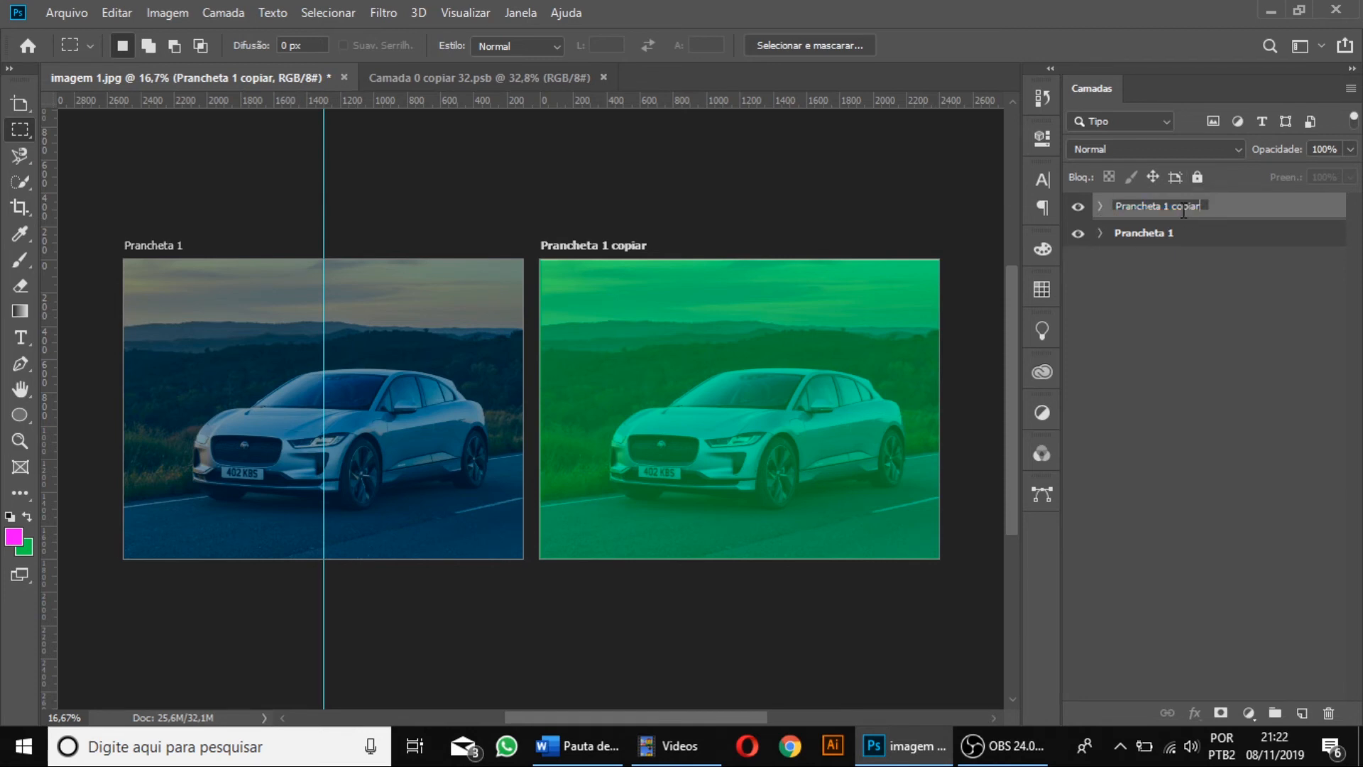
key("BackSpace")
key("BackSpace")
key("BackSpace")
key("BackSpace")
key("BackSpace")
key("BackSpace")
key("BackSpace")
key("BackSpace")
type("2")
key("Return")
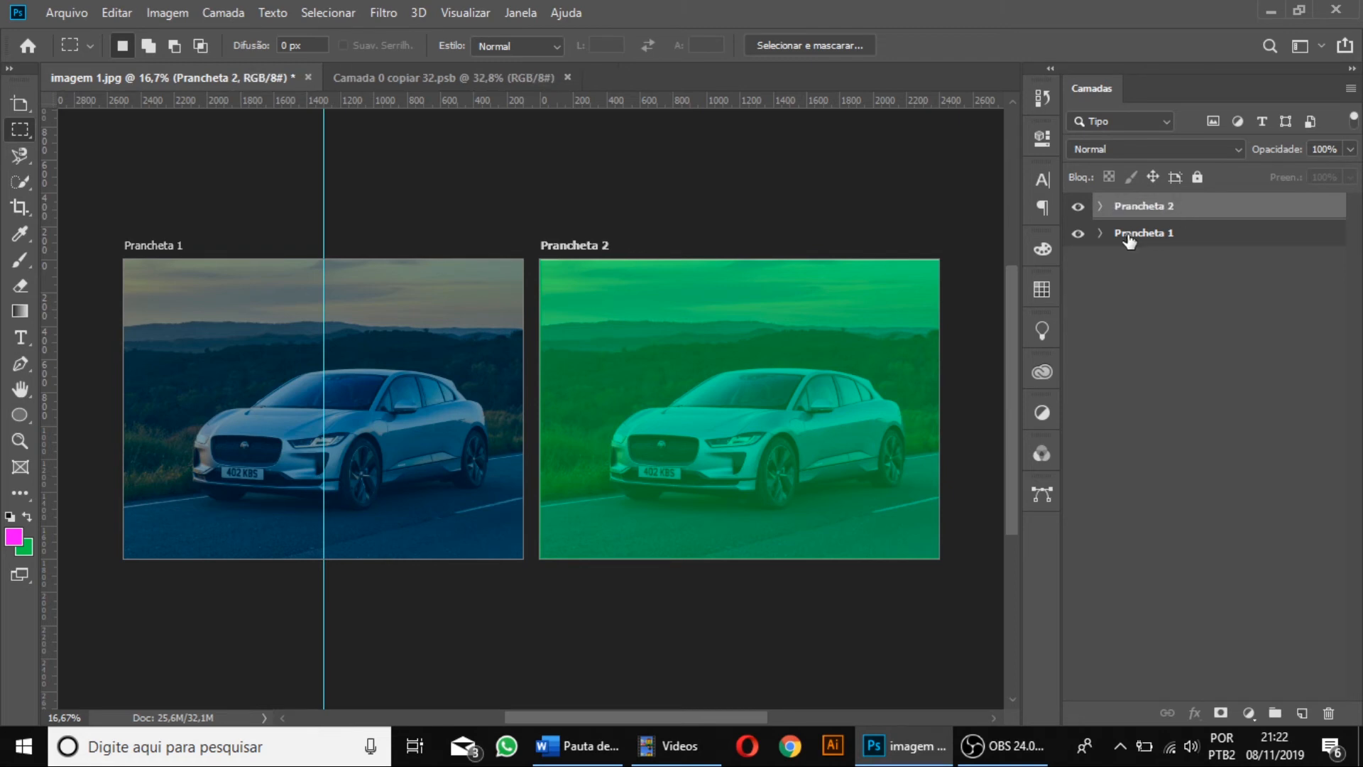
Expand both artboards' layers and hide Prancheta 2 to view Prancheta 1 on its own.
left_click(1100, 206)
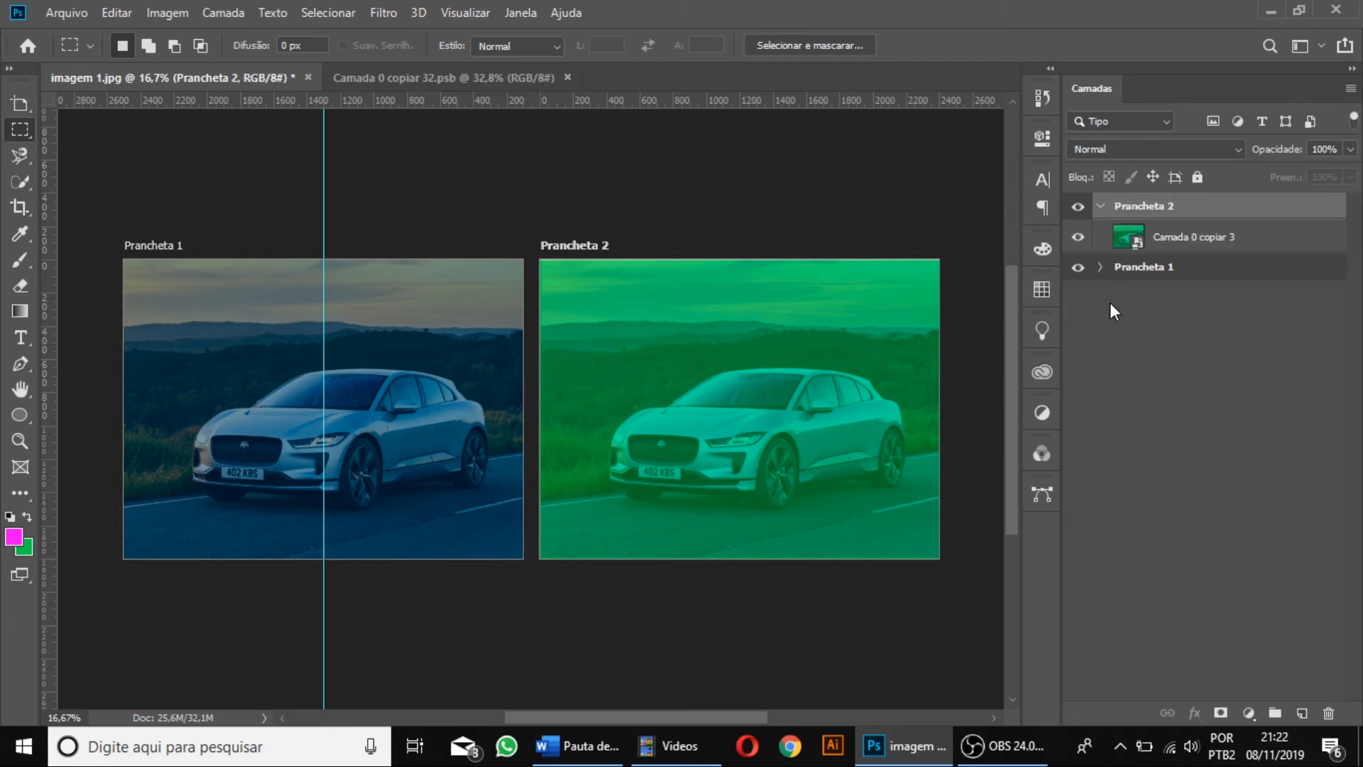
left_click(1101, 267)
left_click(1077, 207)
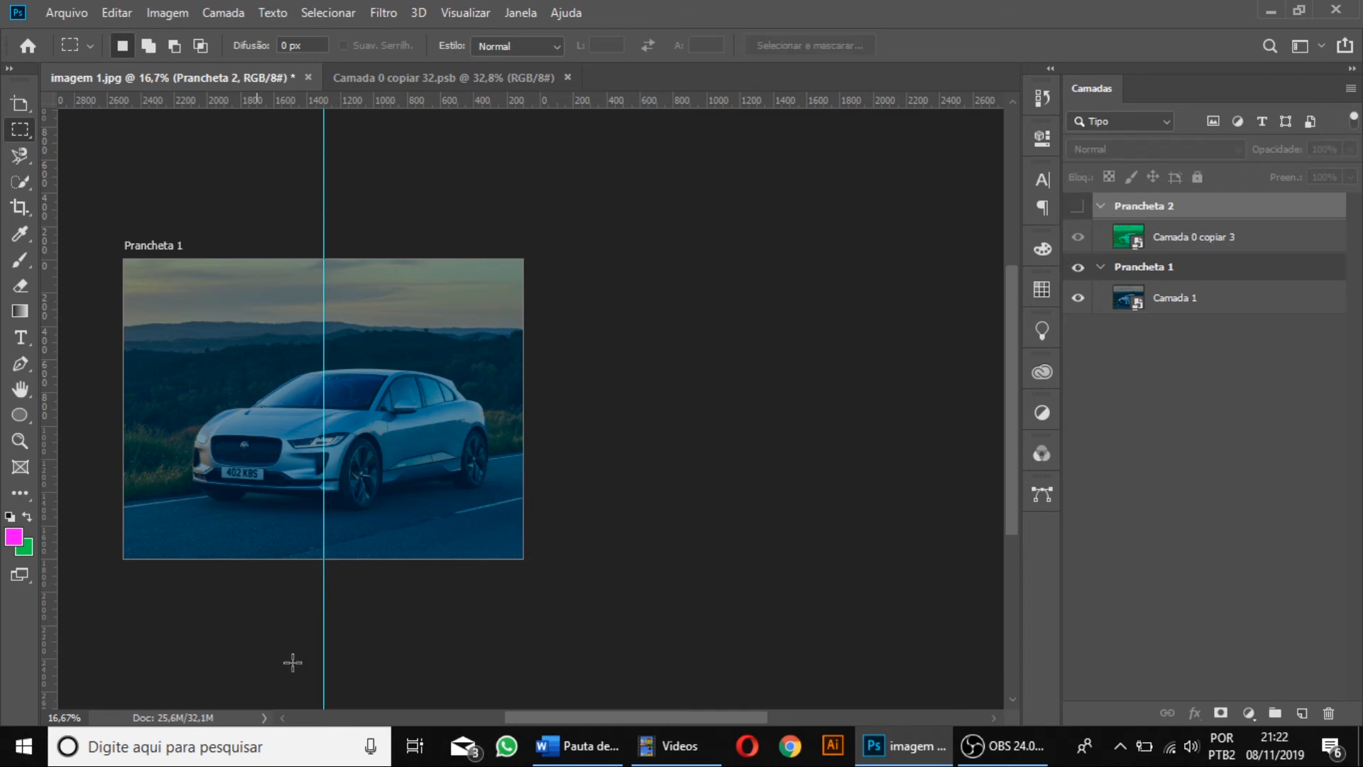
scroll(719, 714, "up", 3)
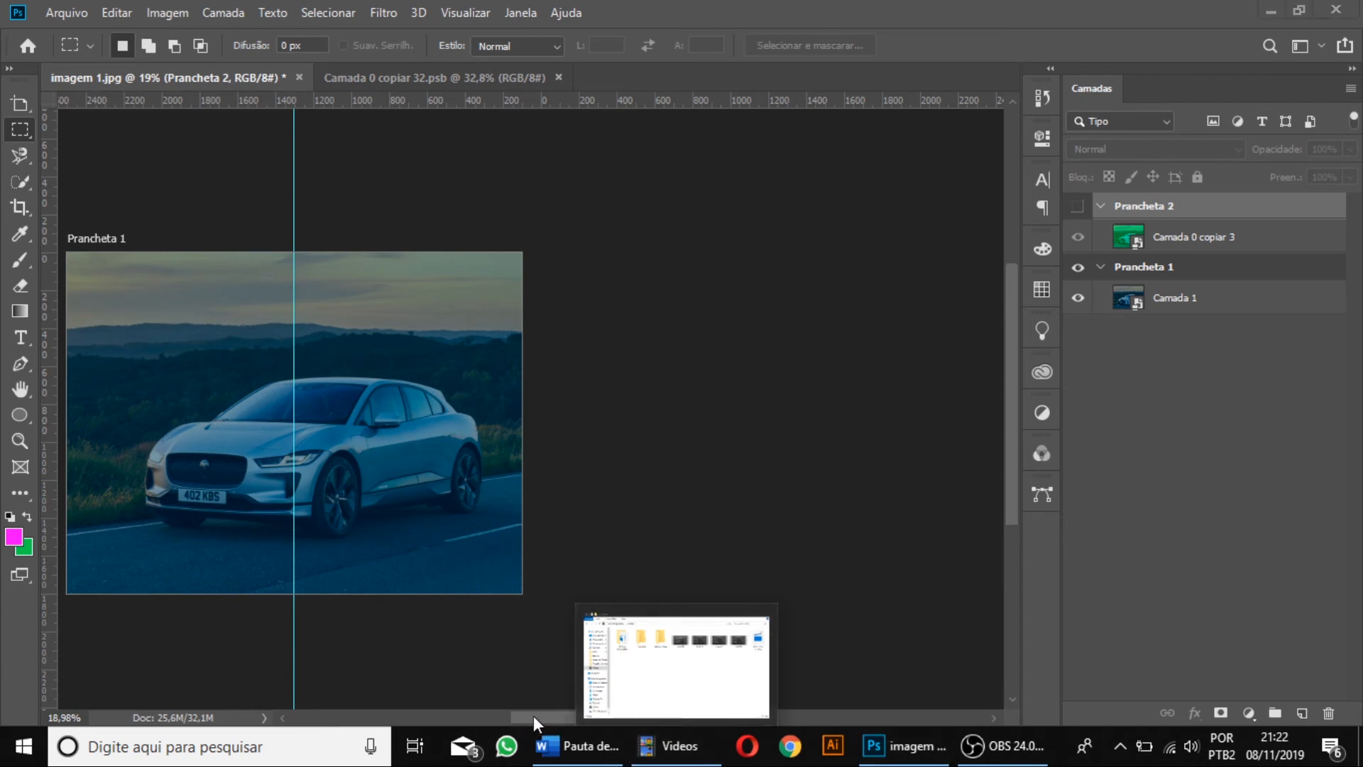
left_click_drag(551, 718, 517, 719)
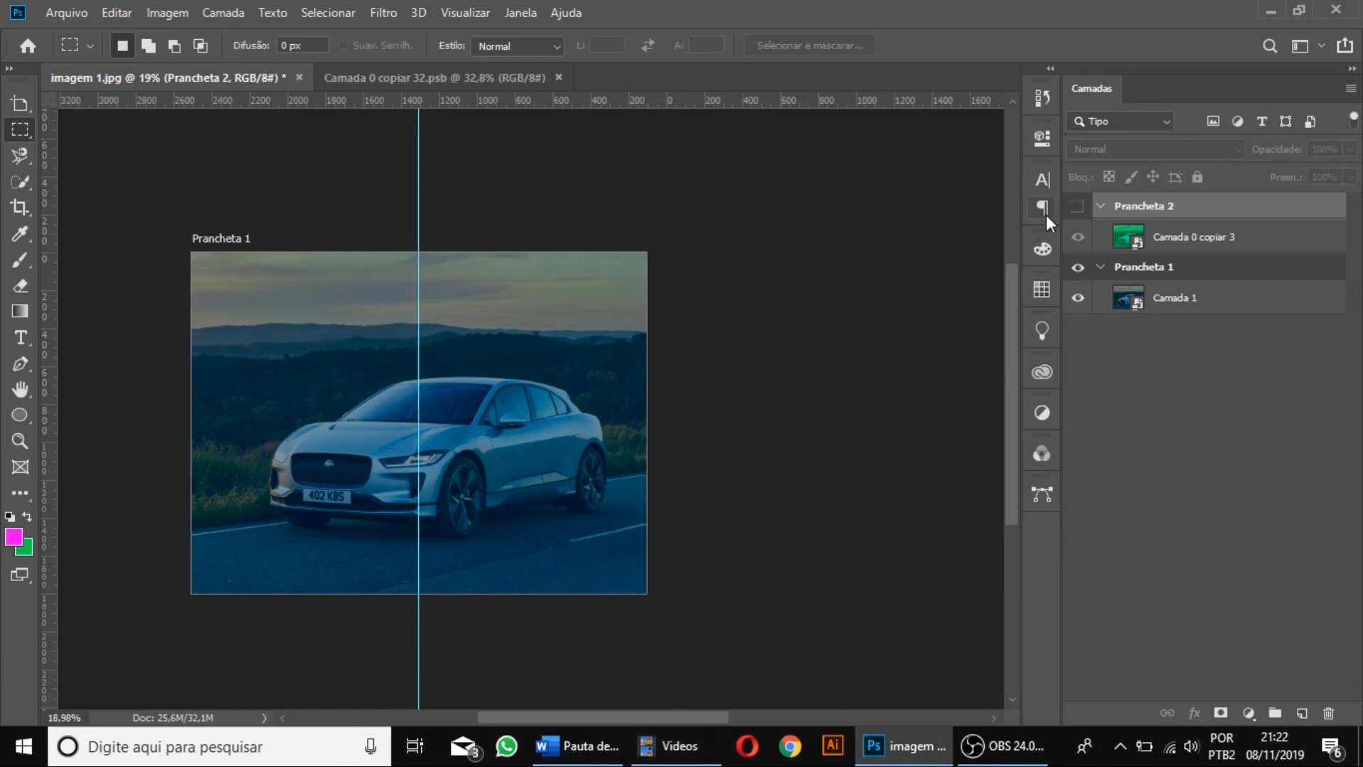
left_click(1079, 207)
left_click(1078, 207)
left_click(19, 440)
left_click(289, 360)
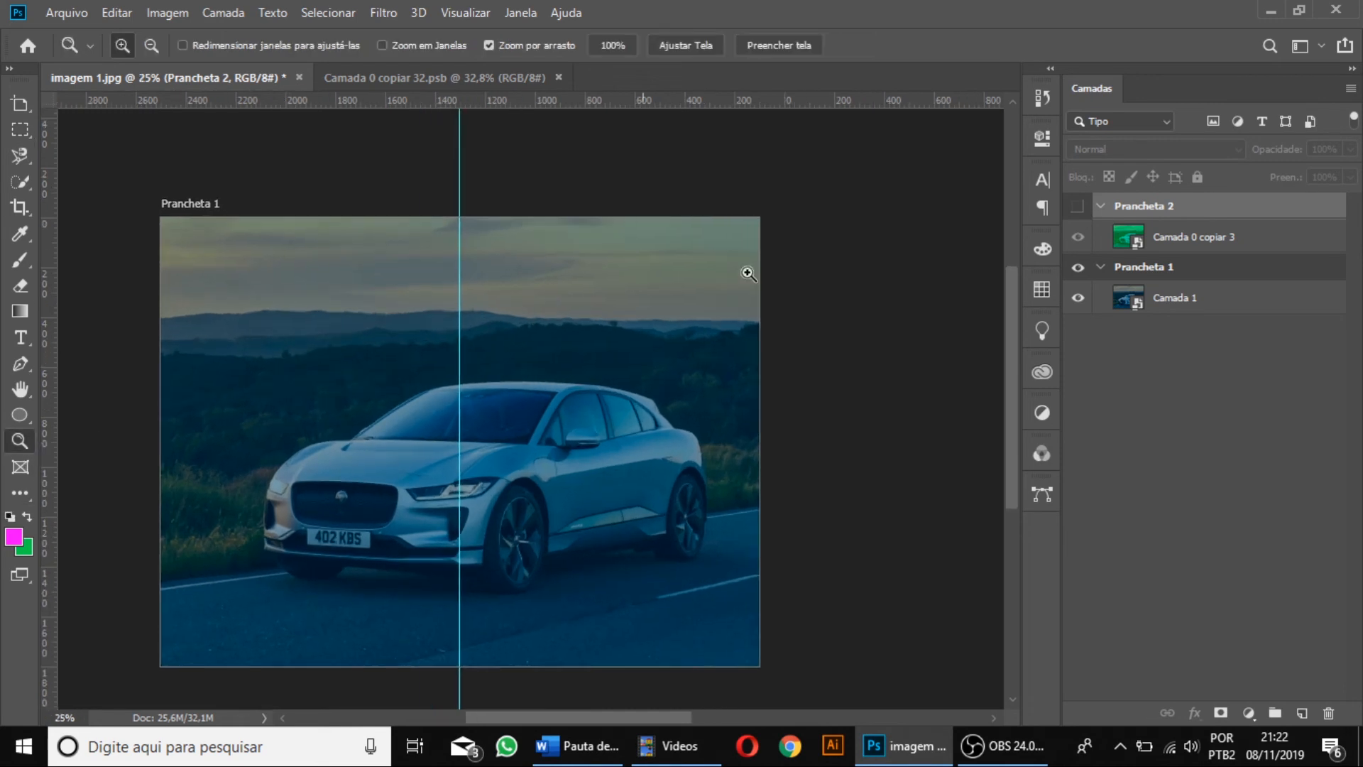
Show Prancheta 2 while hiding Prancheta 1 to view it alone, and make both artboards visible again.
left_click(1079, 207)
left_click(1078, 267)
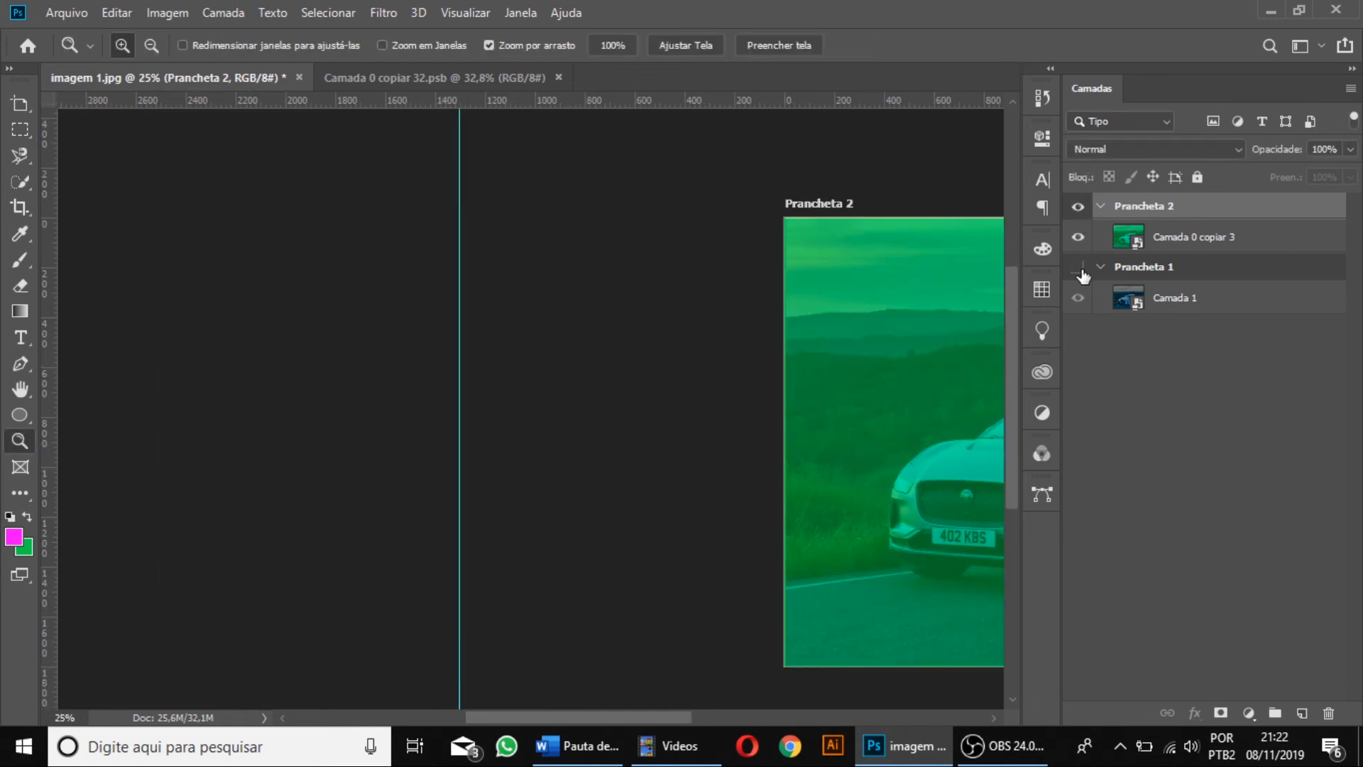
left_click_drag(622, 709, 710, 710)
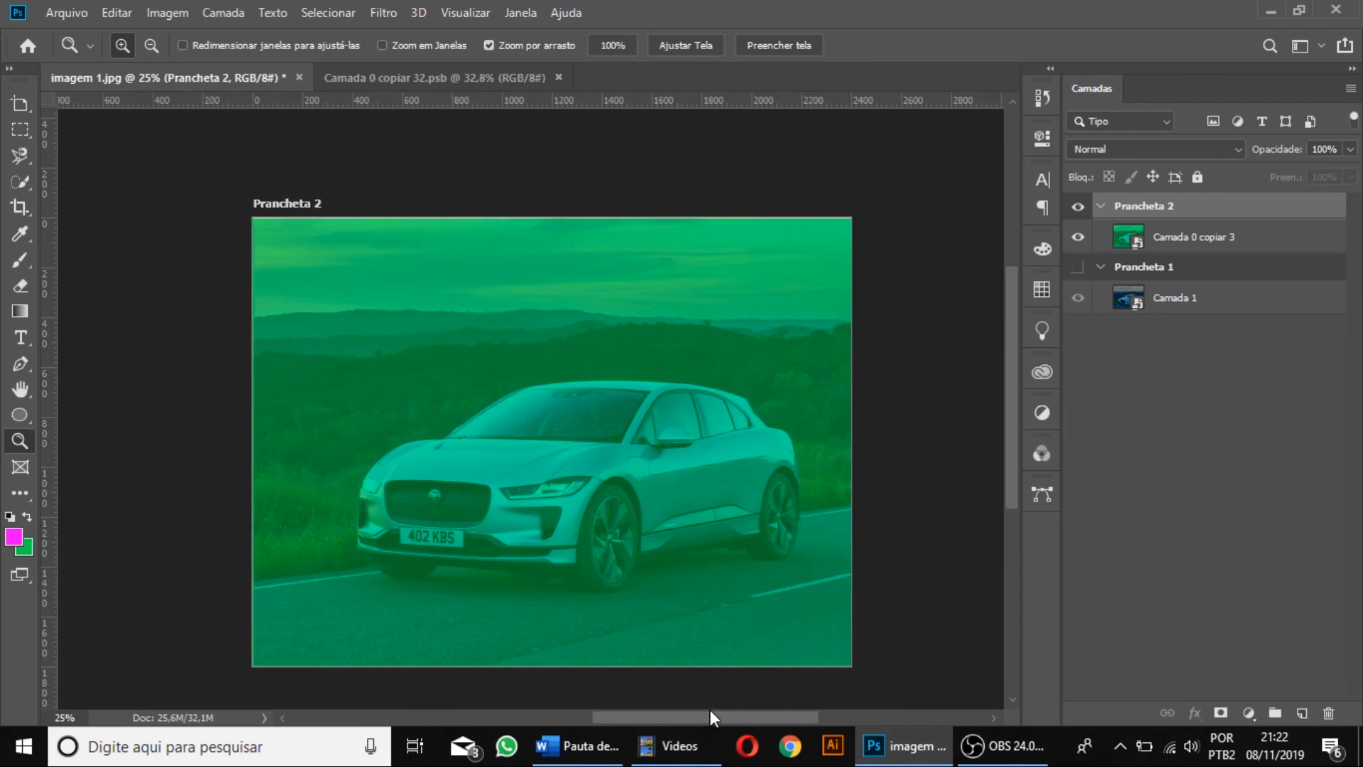
left_click(1078, 267)
Shrink the Prancheta 2 artboard around the car from two opposite corners to about 1916 by 1168 px.
left_click(18, 102)
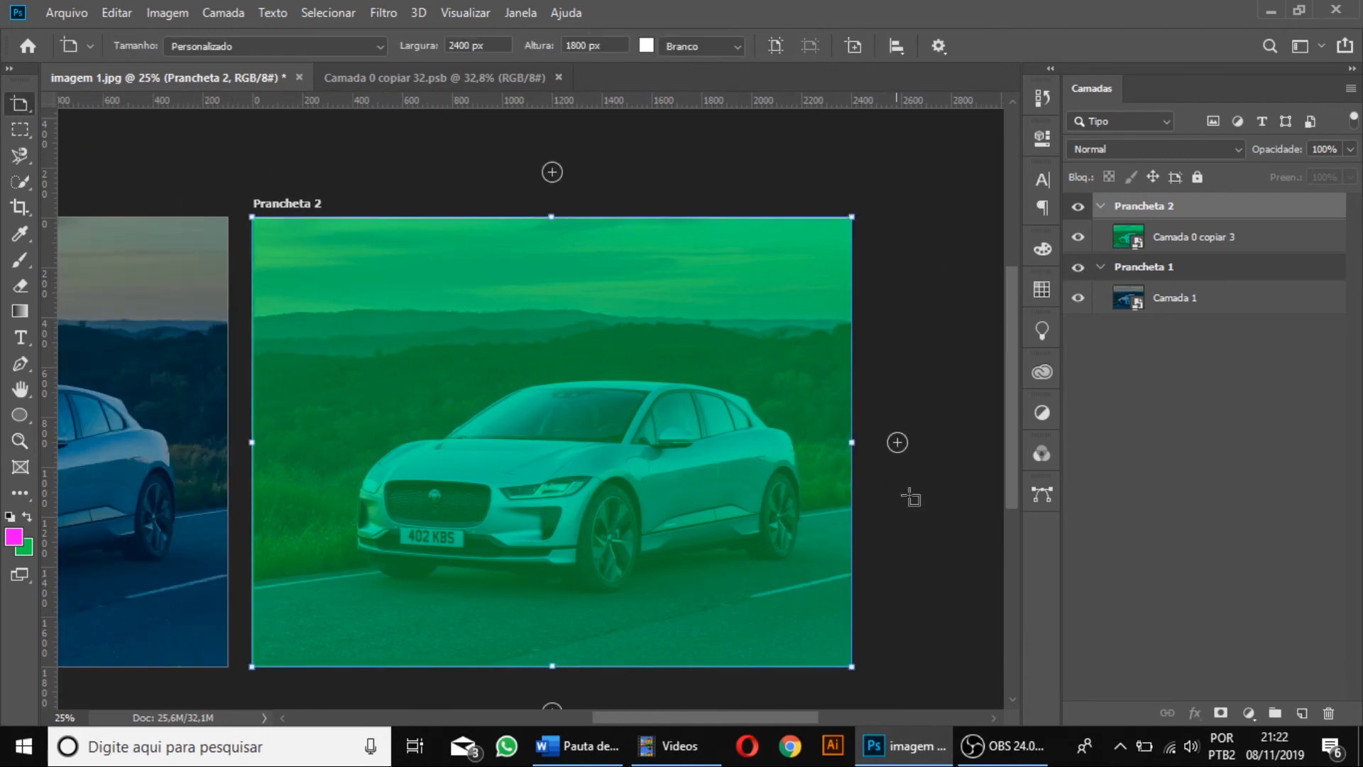
left_click_drag(852, 666, 818, 623)
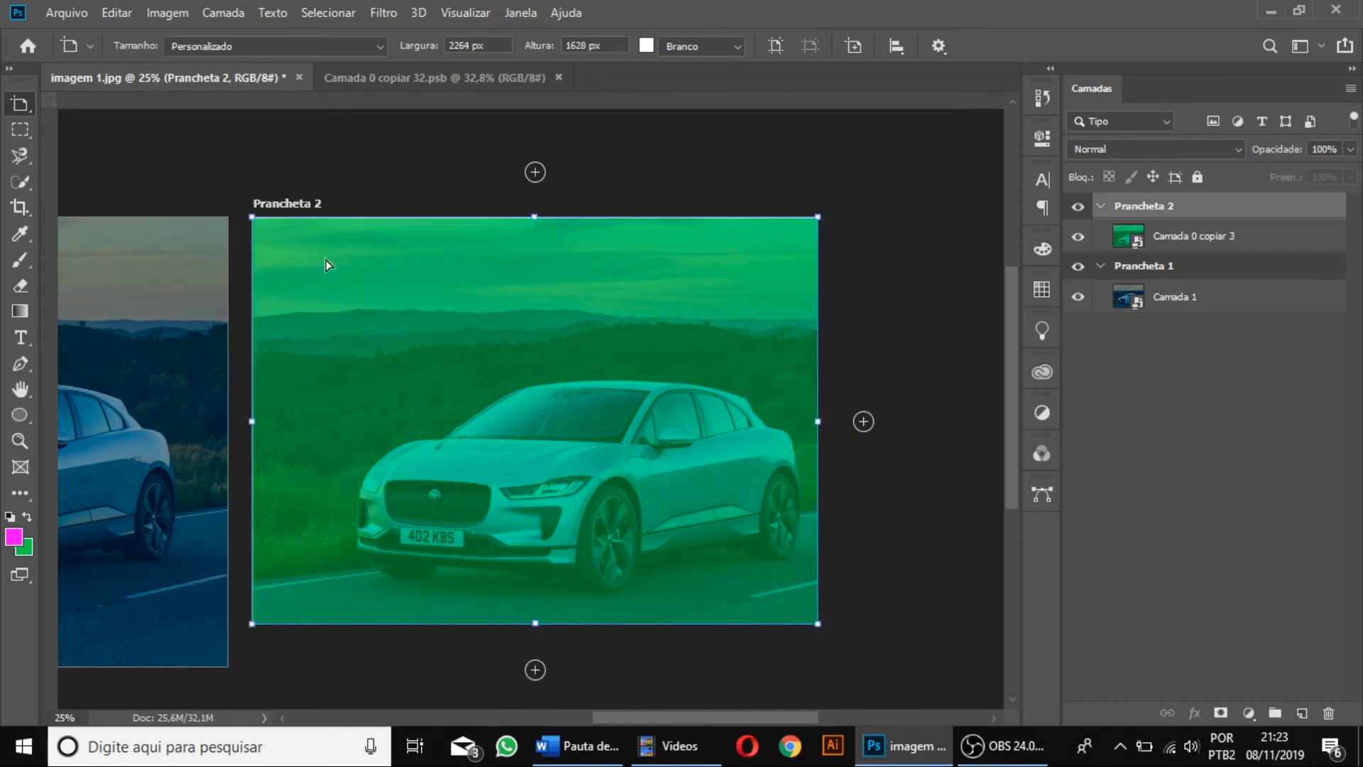
left_click_drag(326, 260, 326, 260)
key("ctrl+z")
left_click_drag(254, 217, 333, 328)
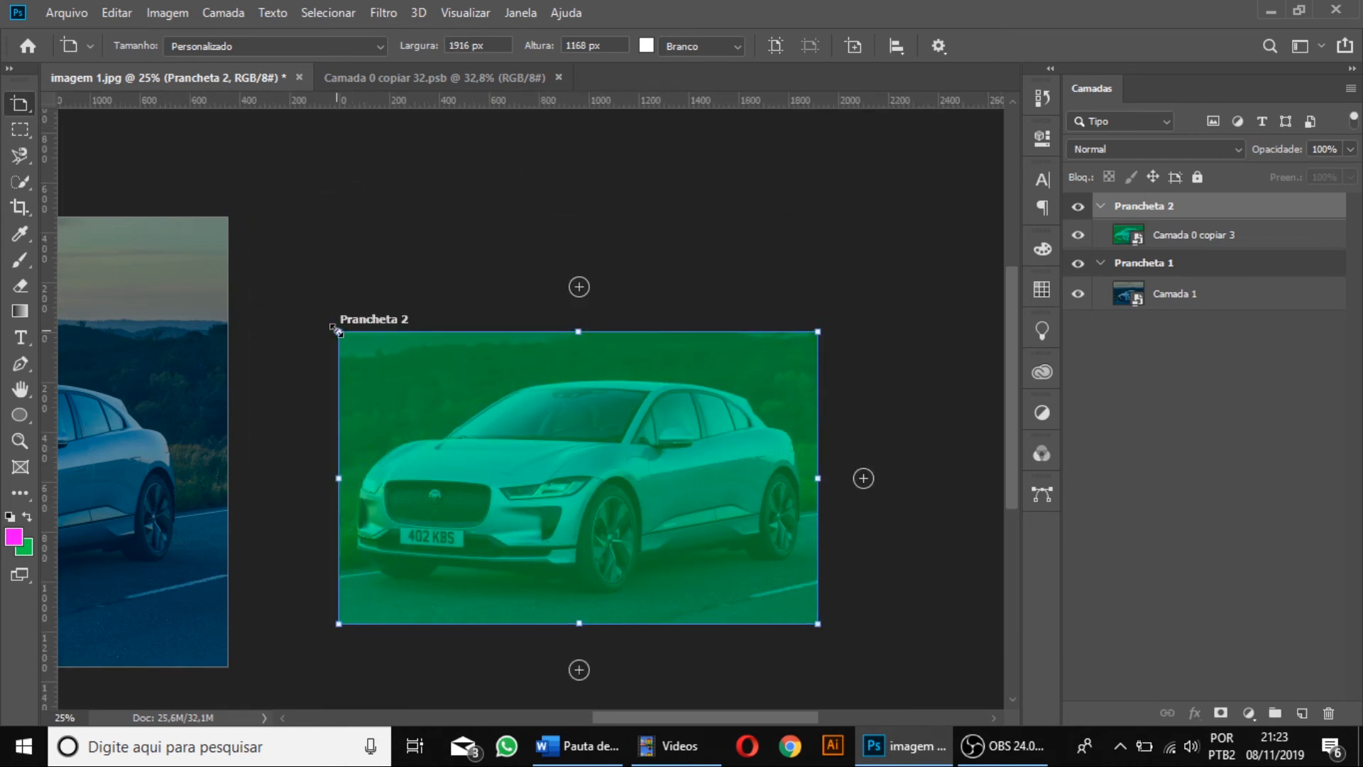
key("Return")
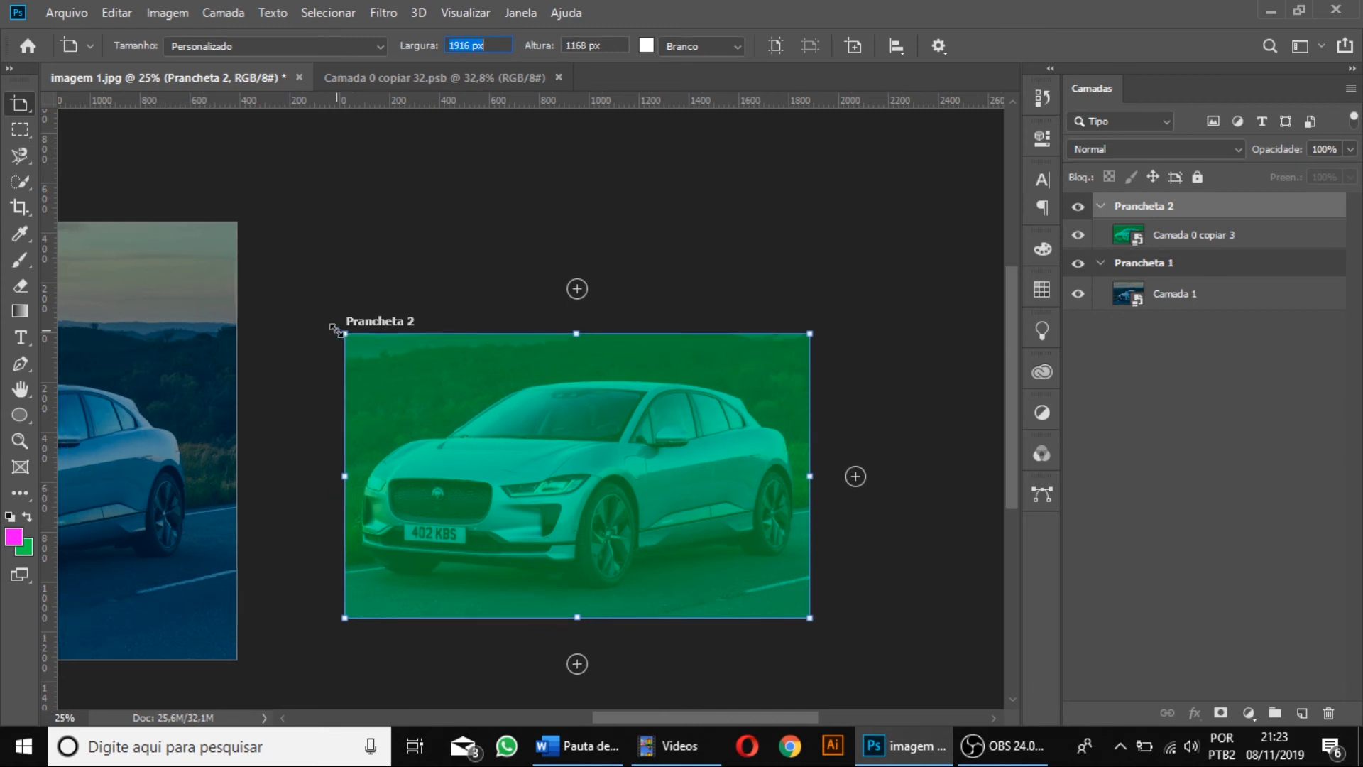
key("ctrl+minus")
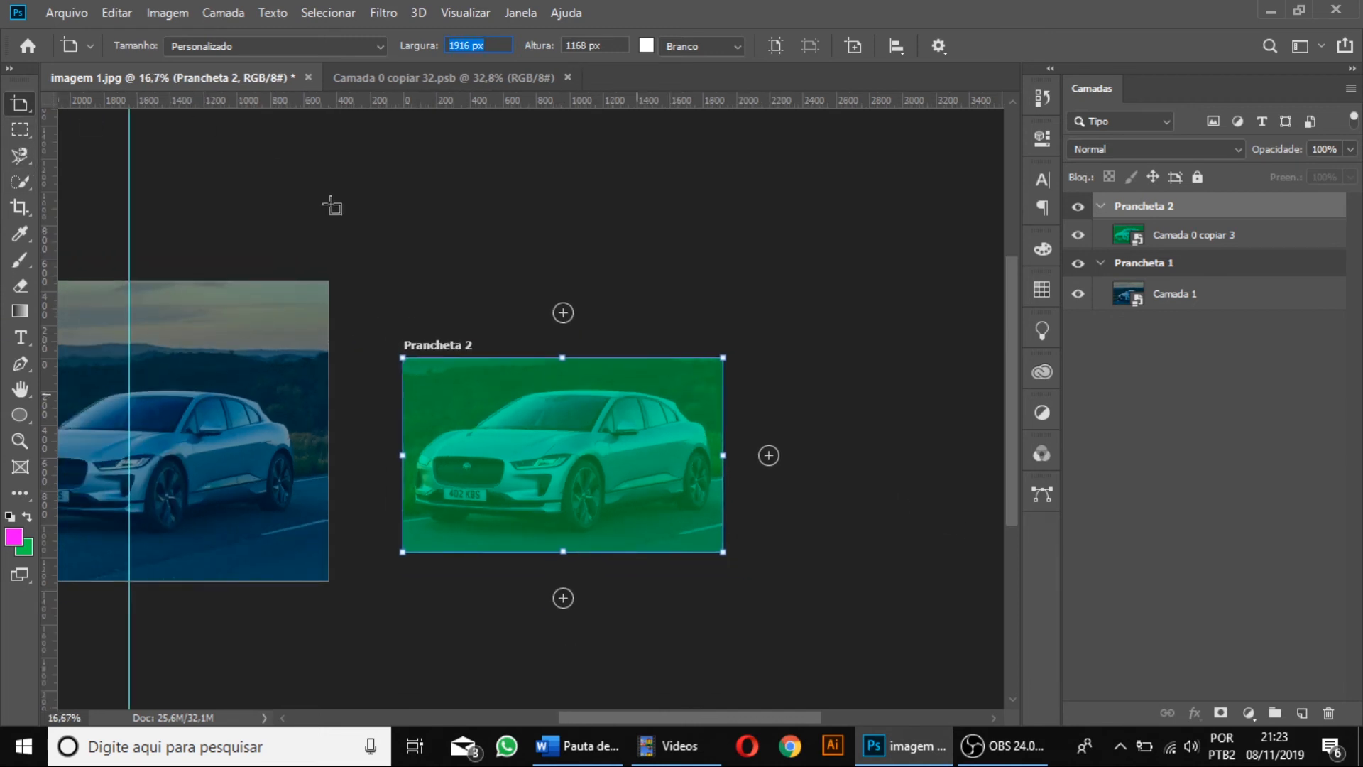
left_click(20, 129)
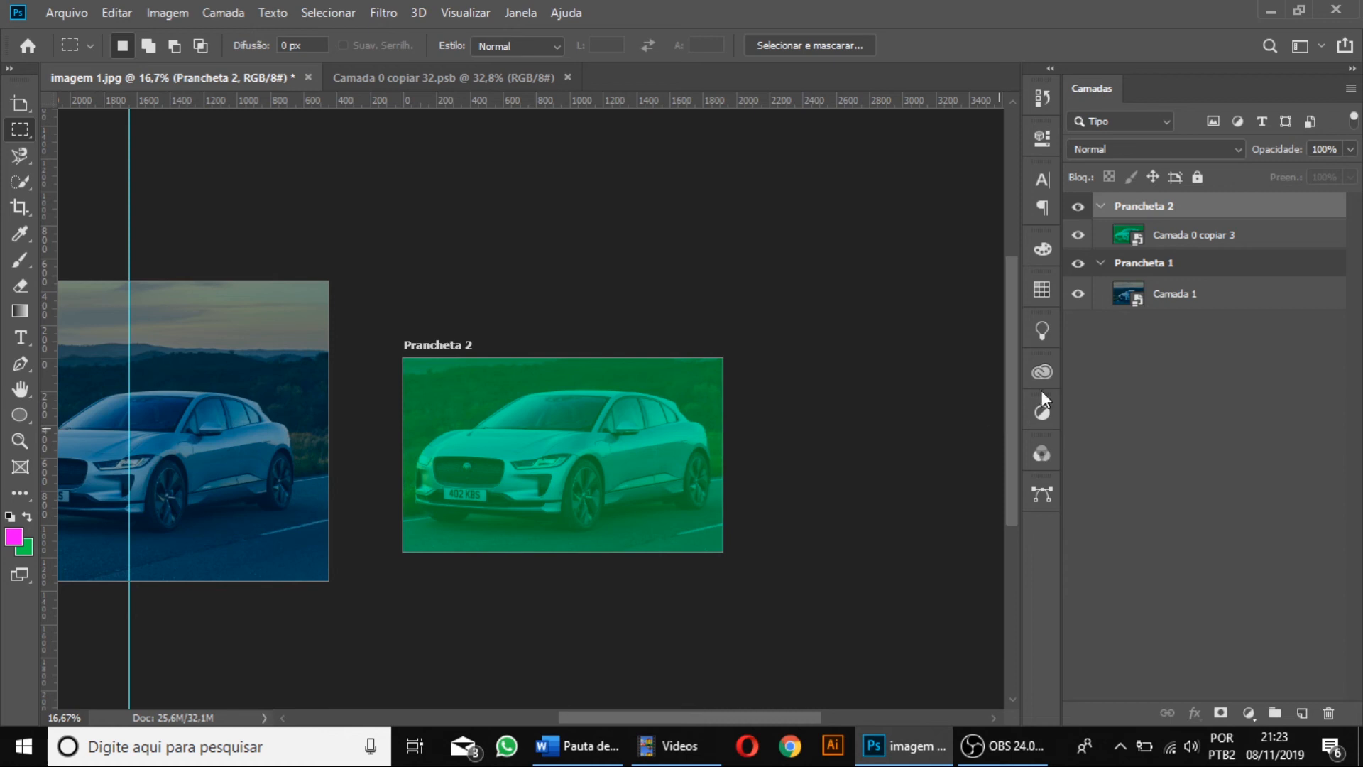
left_click(1101, 206)
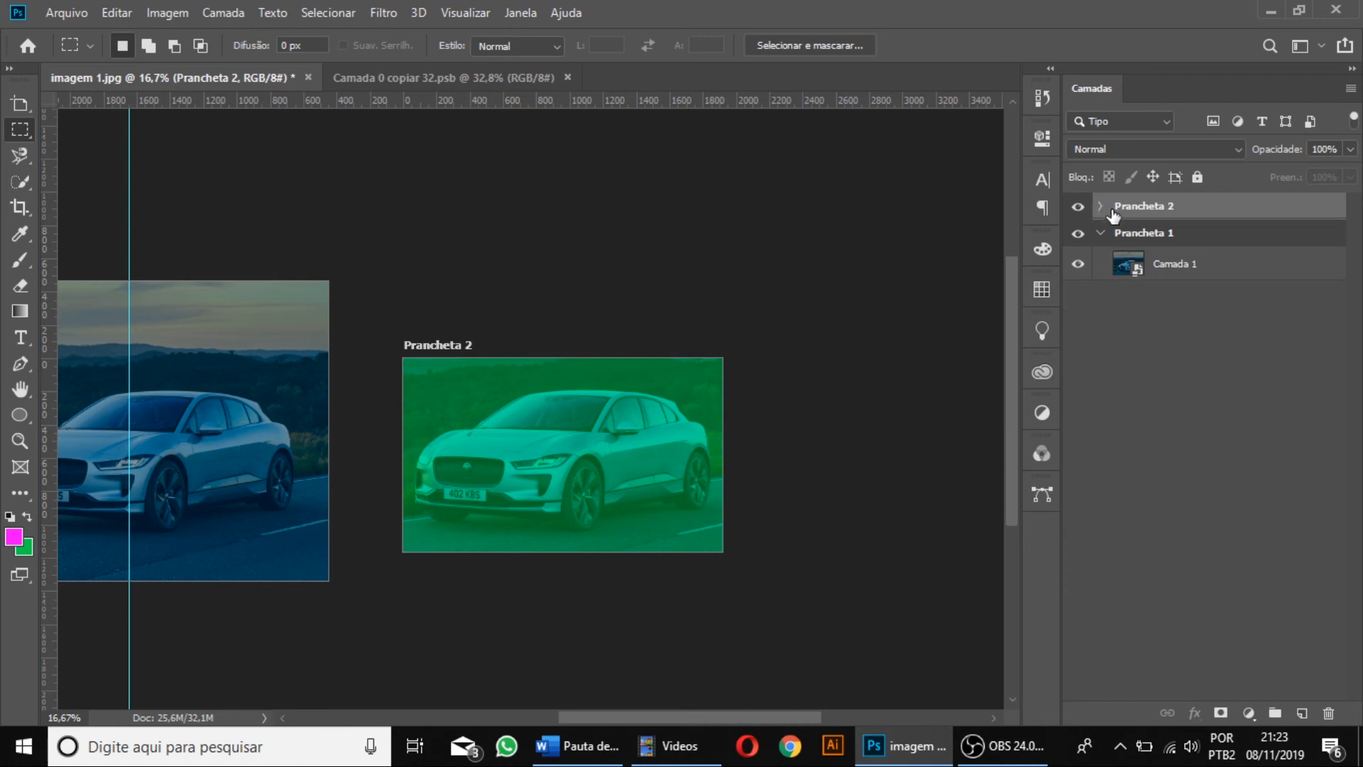
left_click(1101, 234)
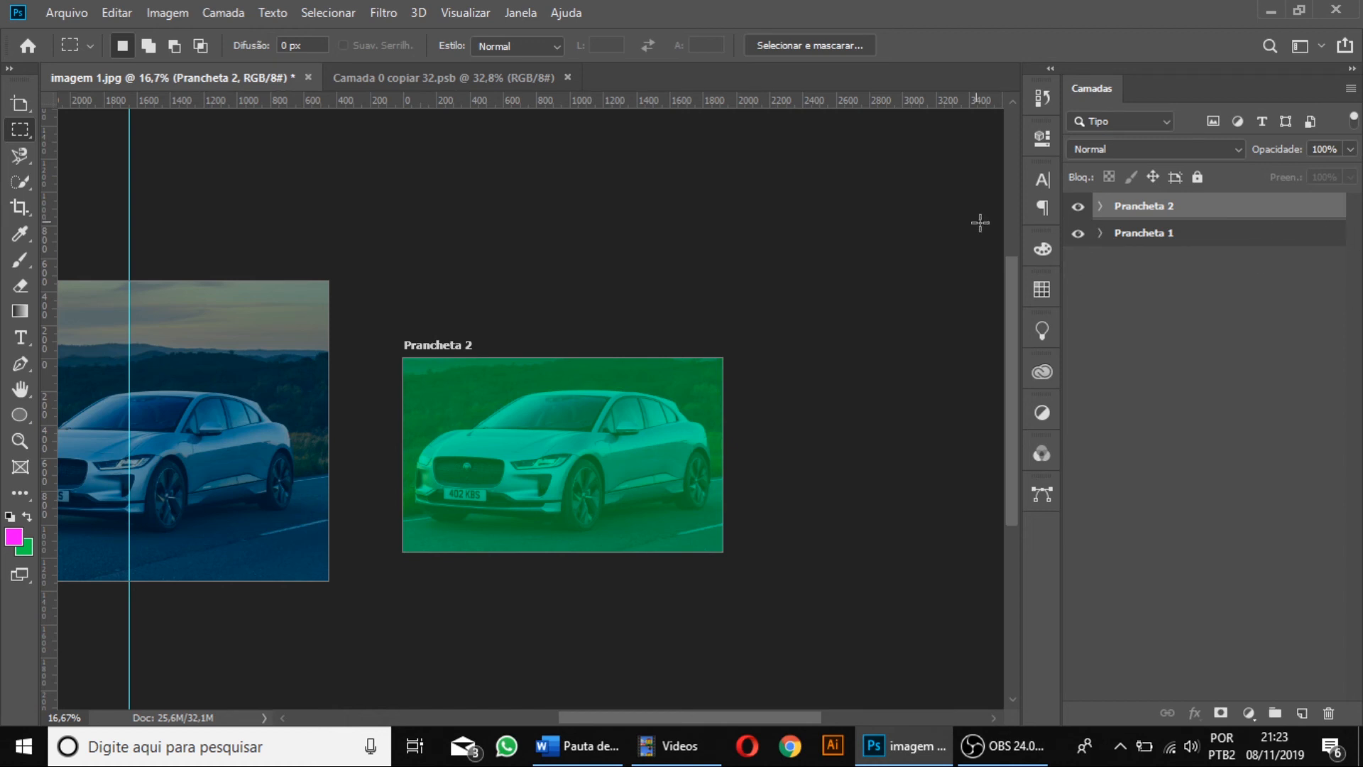
left_click(1109, 236)
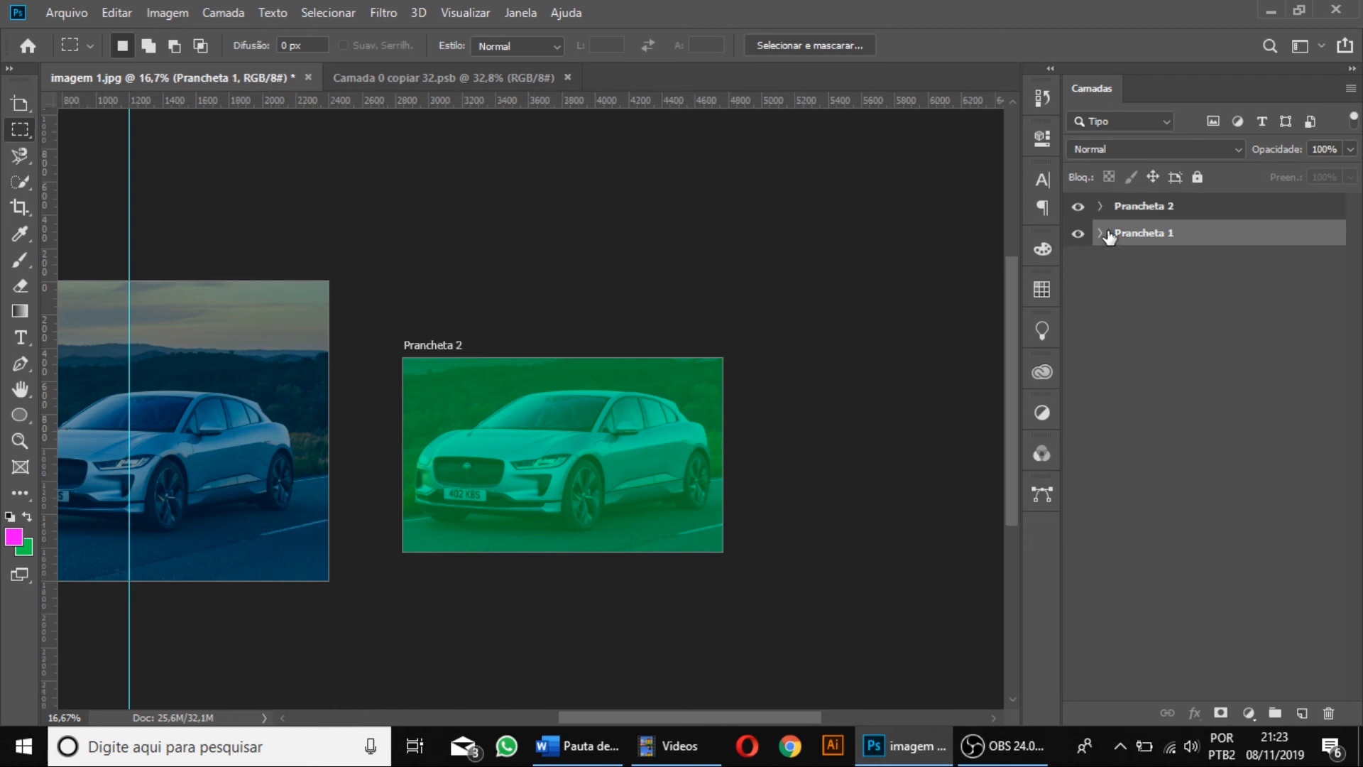
left_click(1101, 233)
left_click(1100, 205)
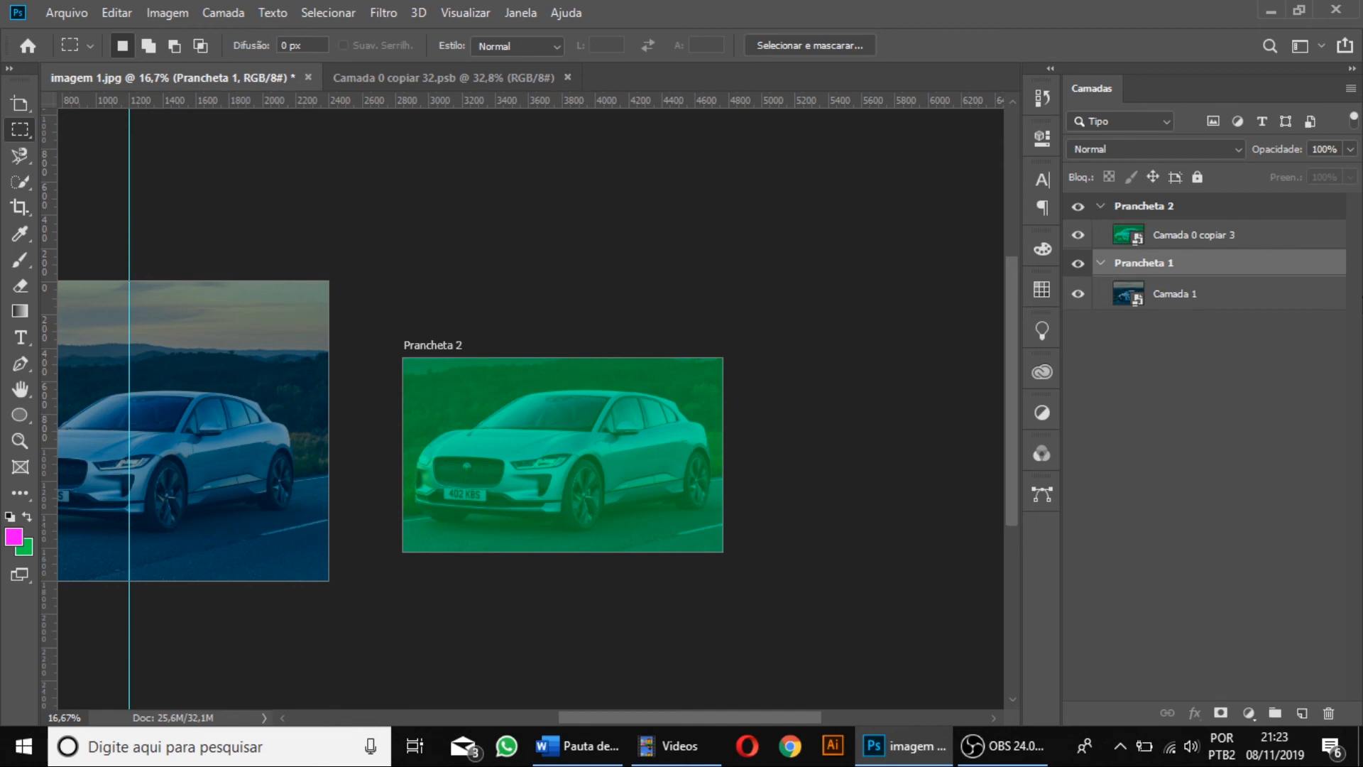
left_click(1185, 214)
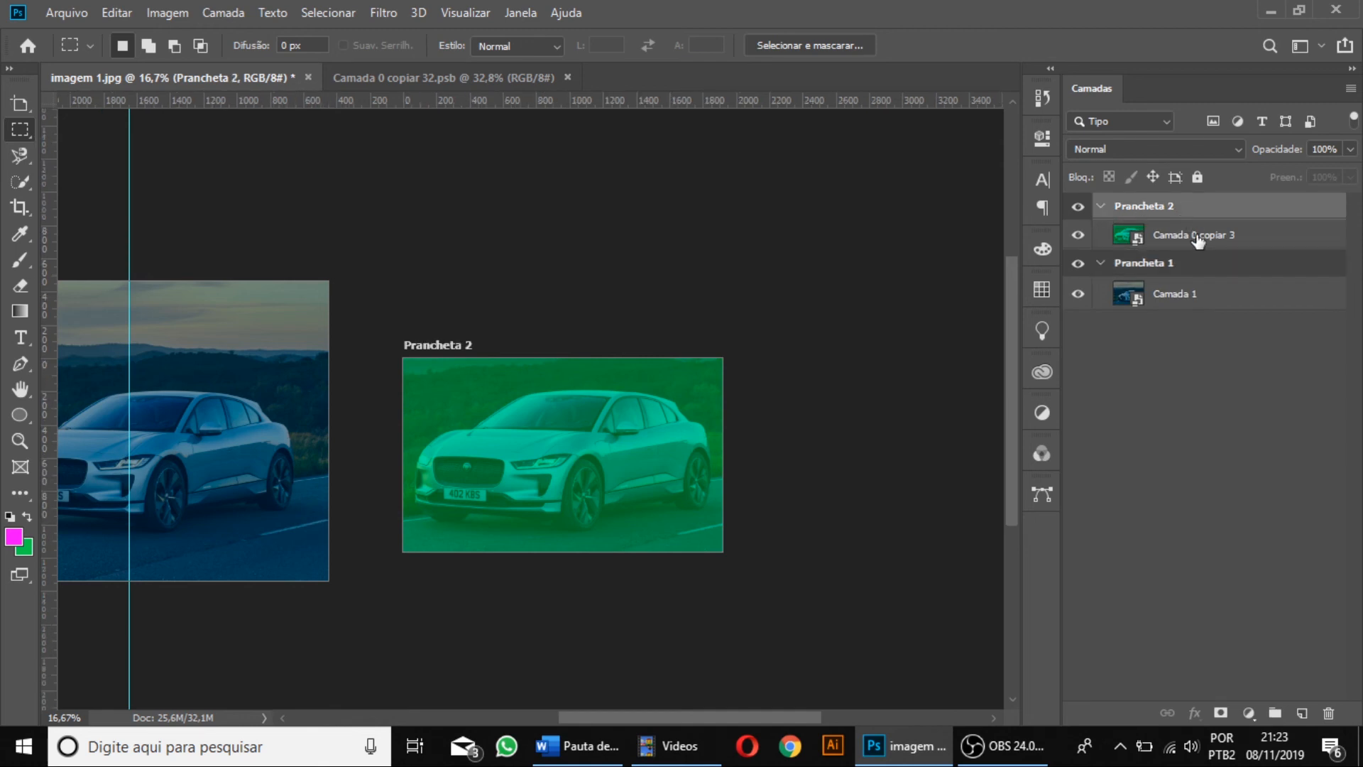
Duplicate the green smart object layer in Prancheta 2 and set the copy's blend mode to Clarear.
left_click(1198, 240)
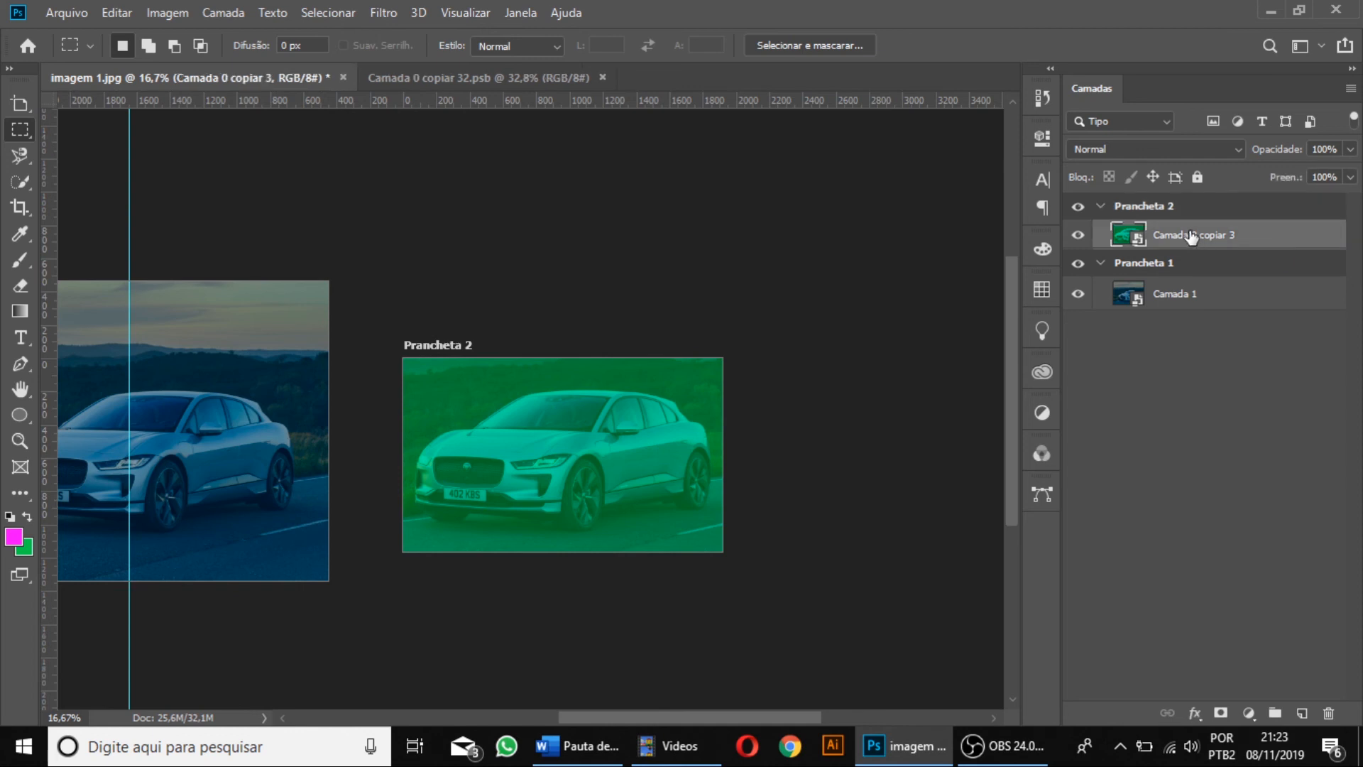
left_click(1188, 147)
left_click(1168, 213)
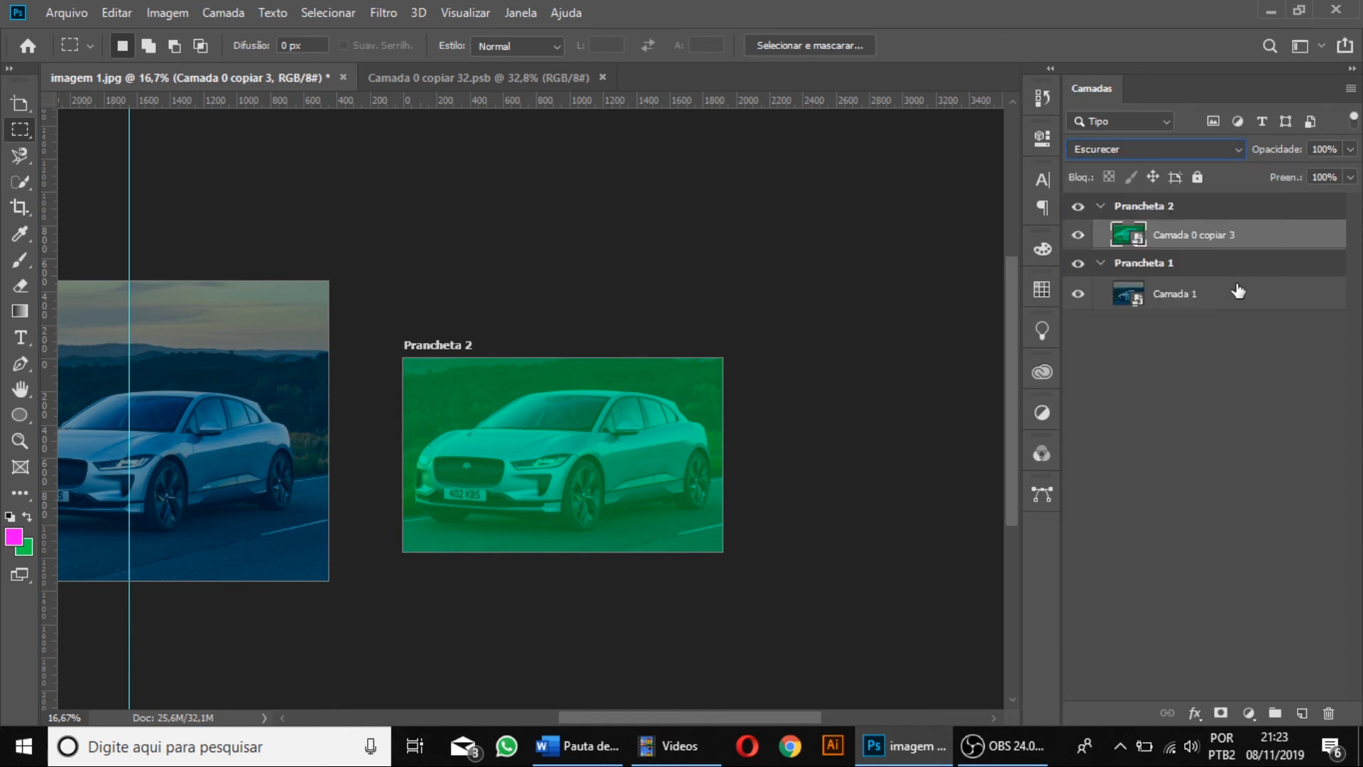
left_click(1169, 151)
left_click(1165, 257)
left_click(1167, 151)
left_click(1151, 173)
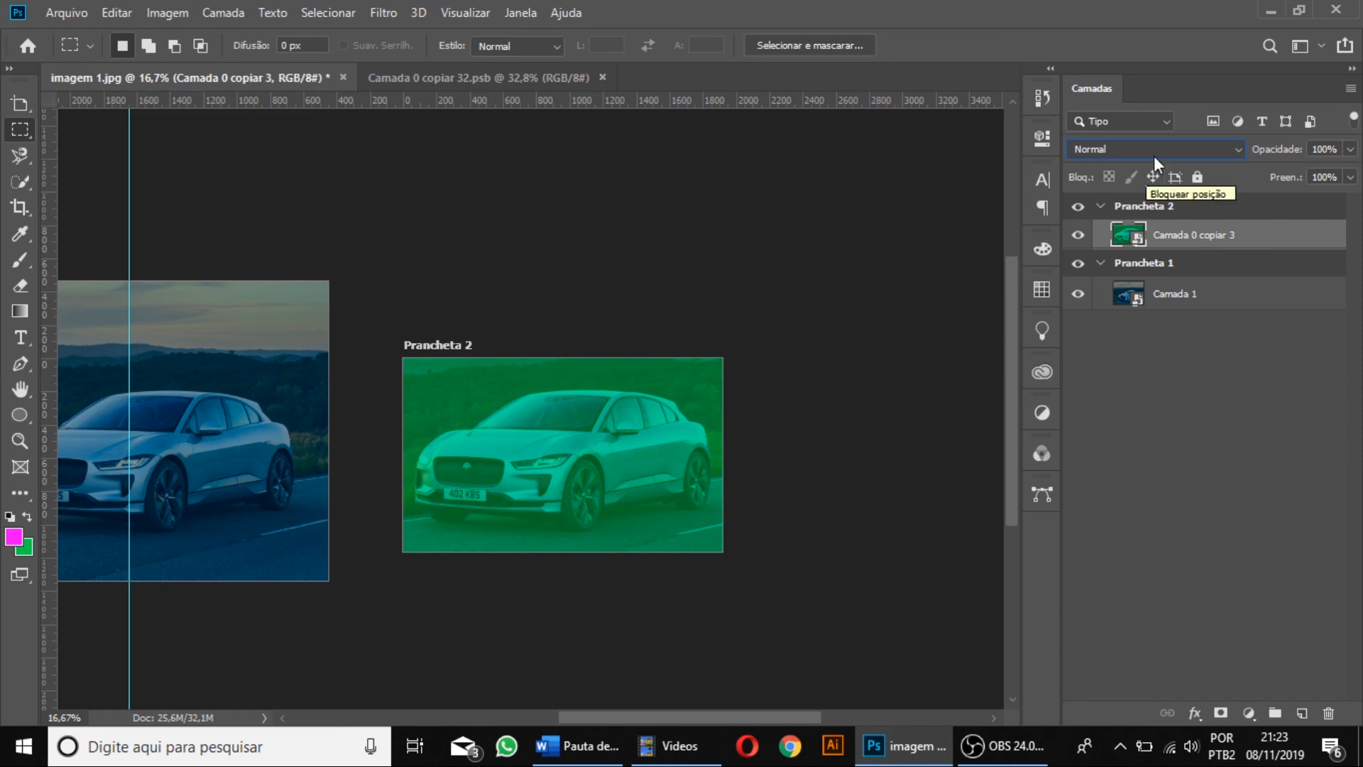
key("ctrl+j")
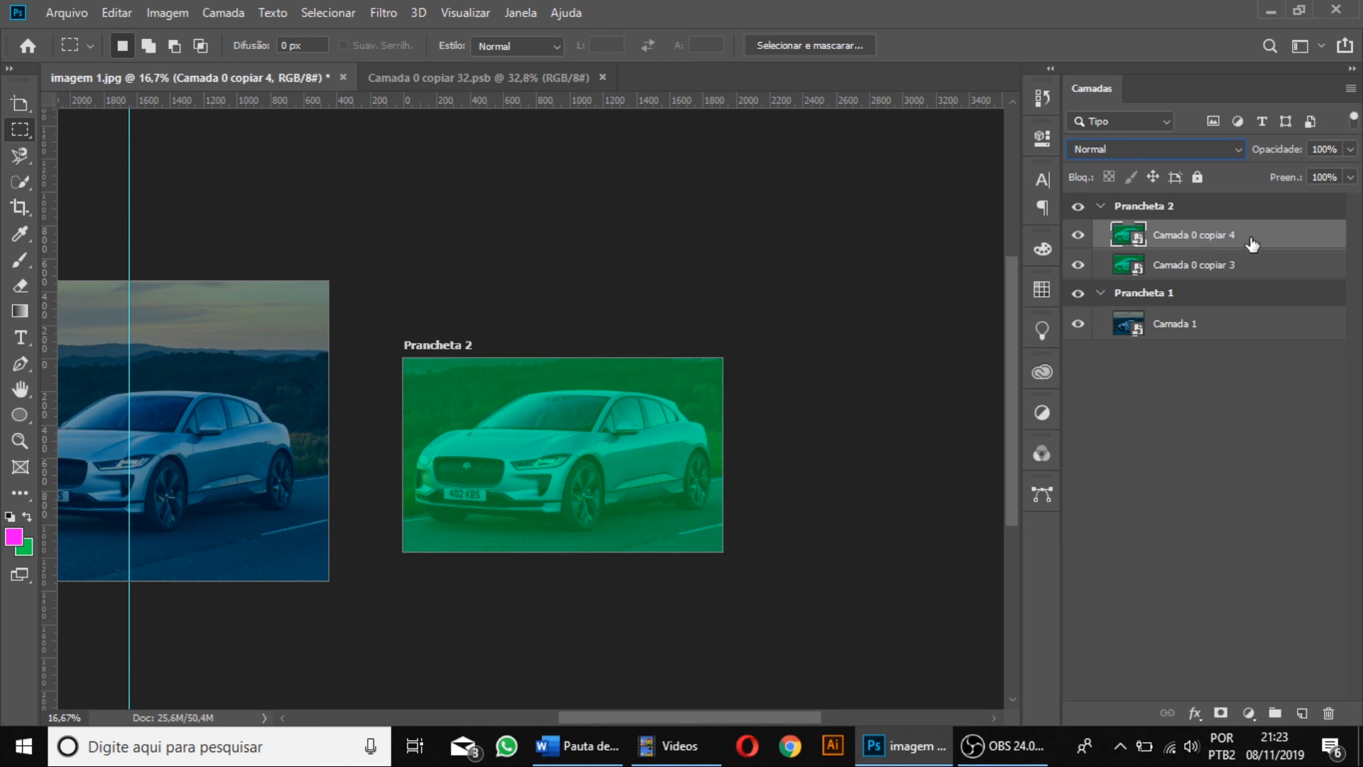
left_click(1132, 211)
left_click(1142, 148)
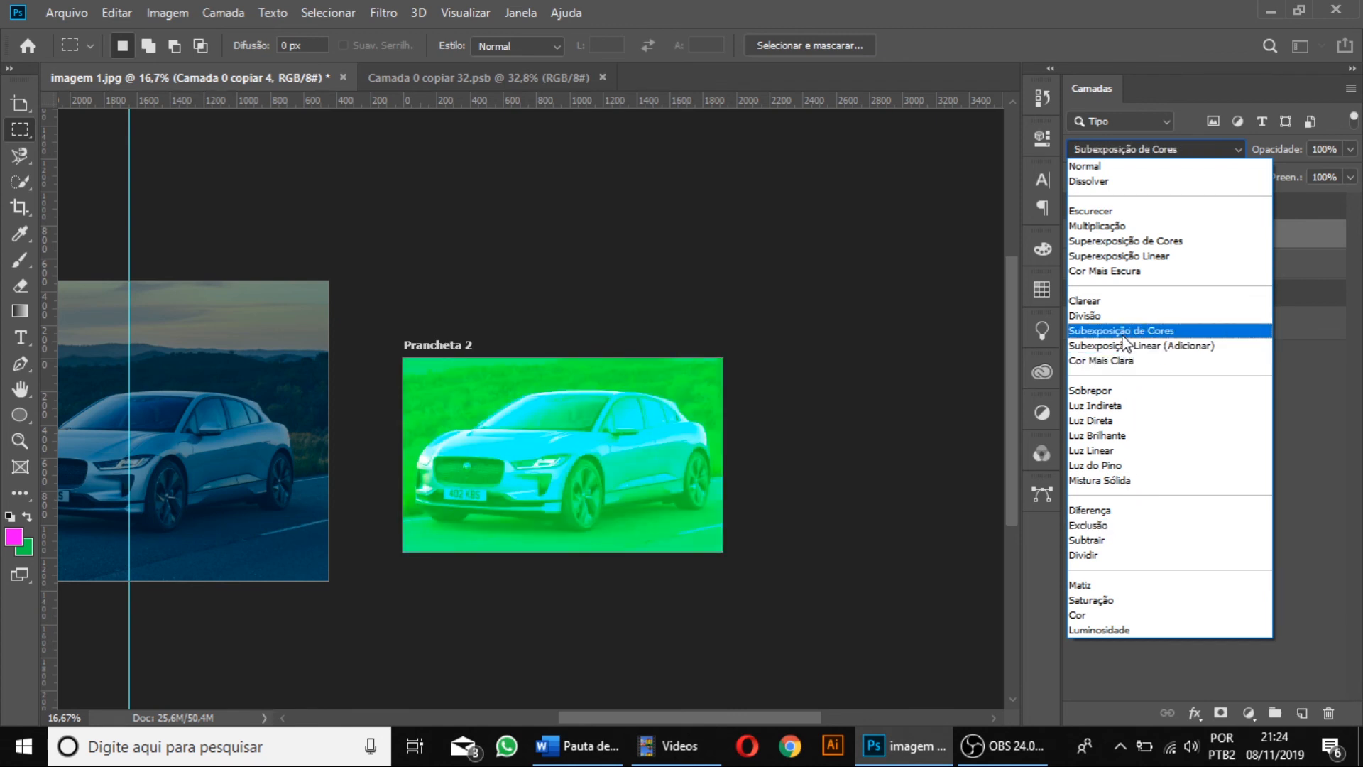
left_click(1109, 305)
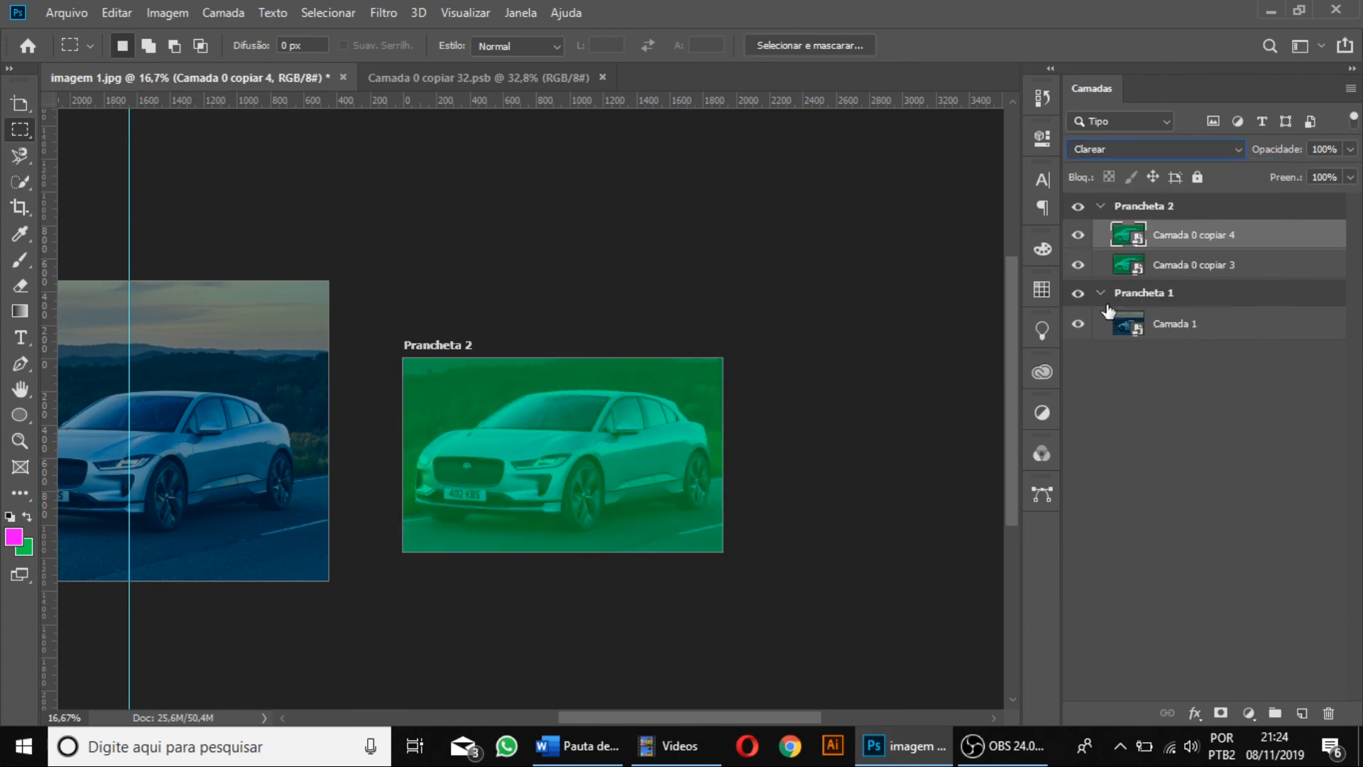
Move the Clarear-blended green copy into Prancheta 1 above Camada 1 and reposition it over the car at X 0 px, Y 897 px.
left_click_drag(1201, 236, 1205, 314)
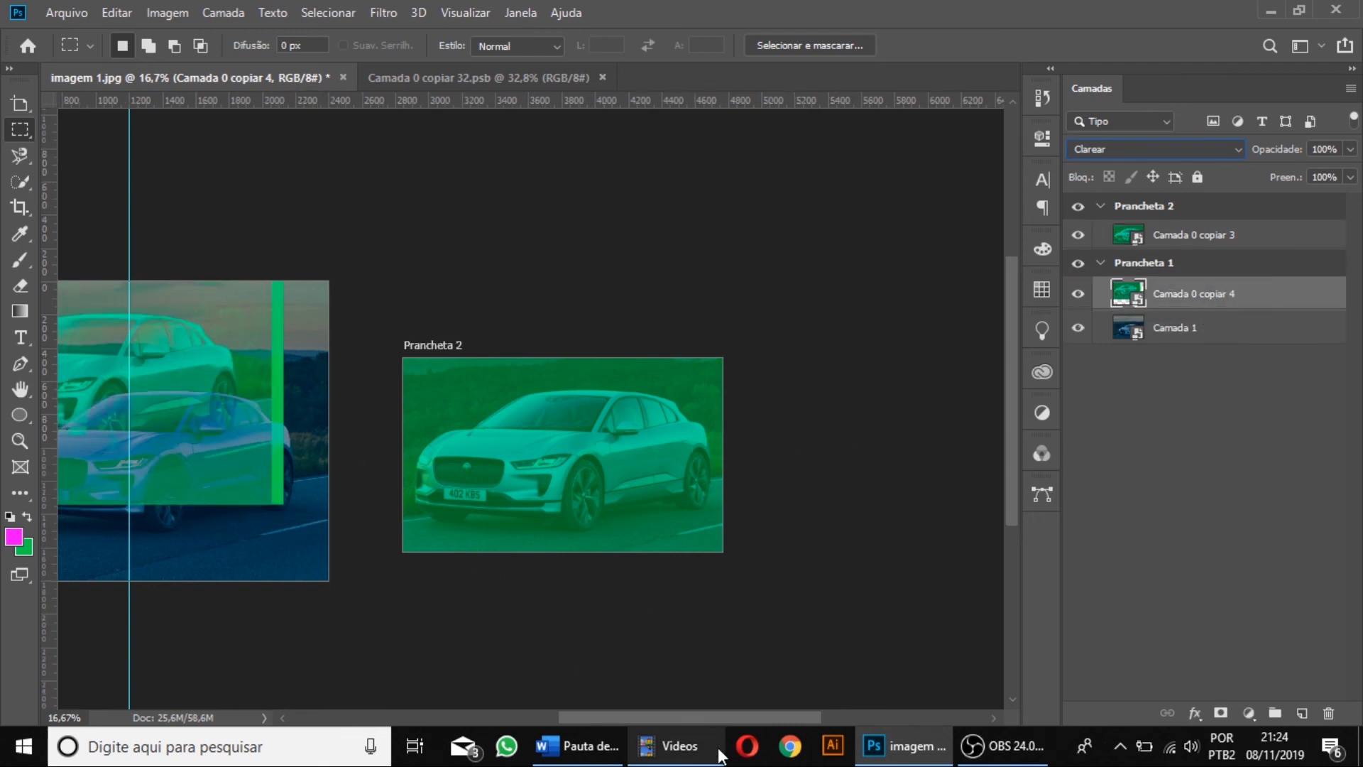
mouse_move(681, 744)
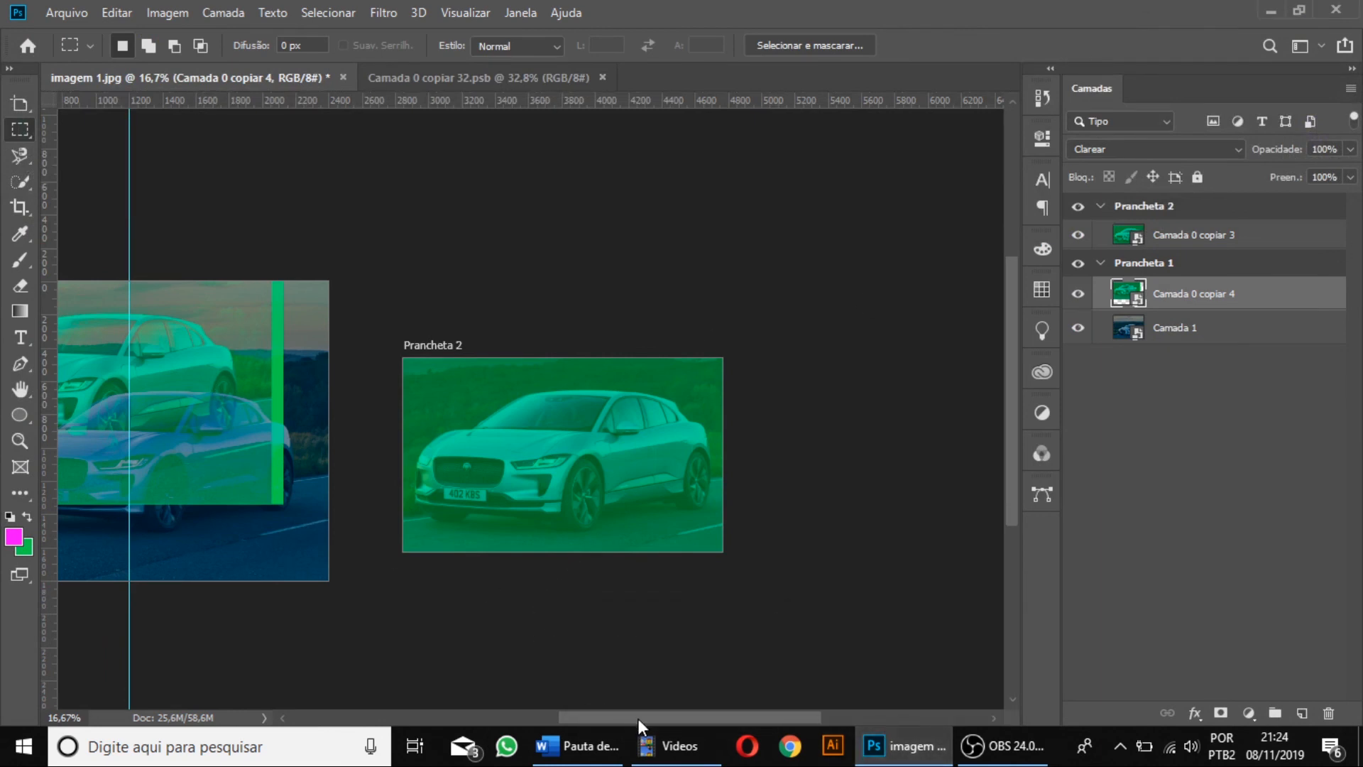
left_click_drag(638, 718, 591, 717)
key("ctrl+t")
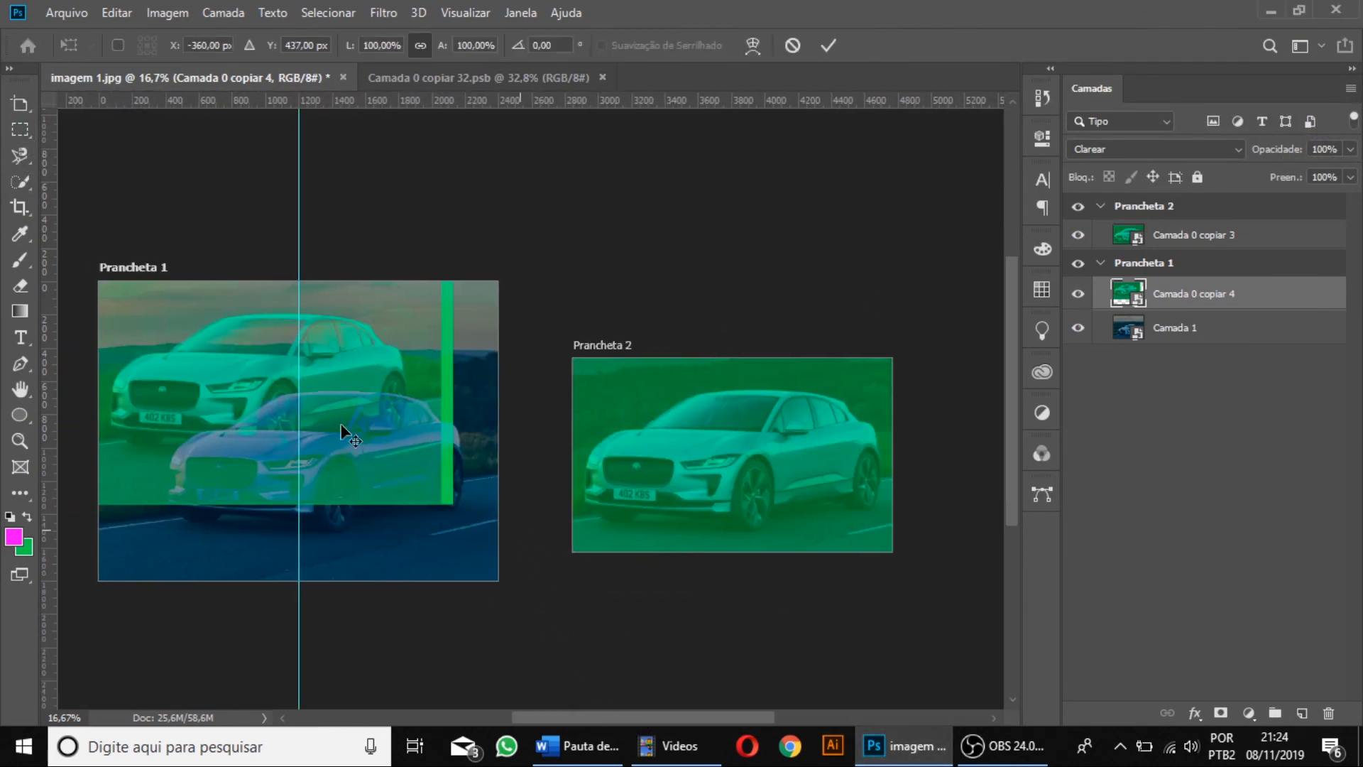
left_click_drag(389, 444, 427, 500)
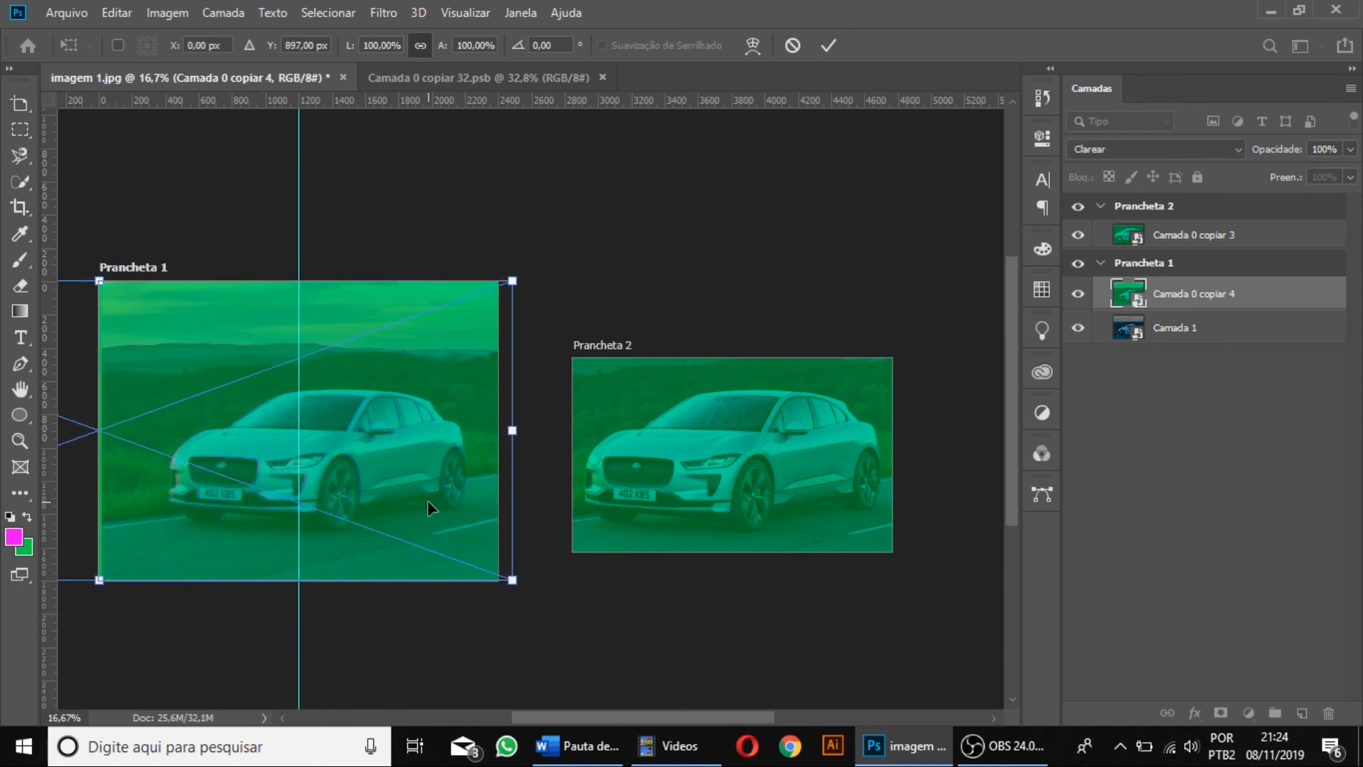
key("Return")
key("m")
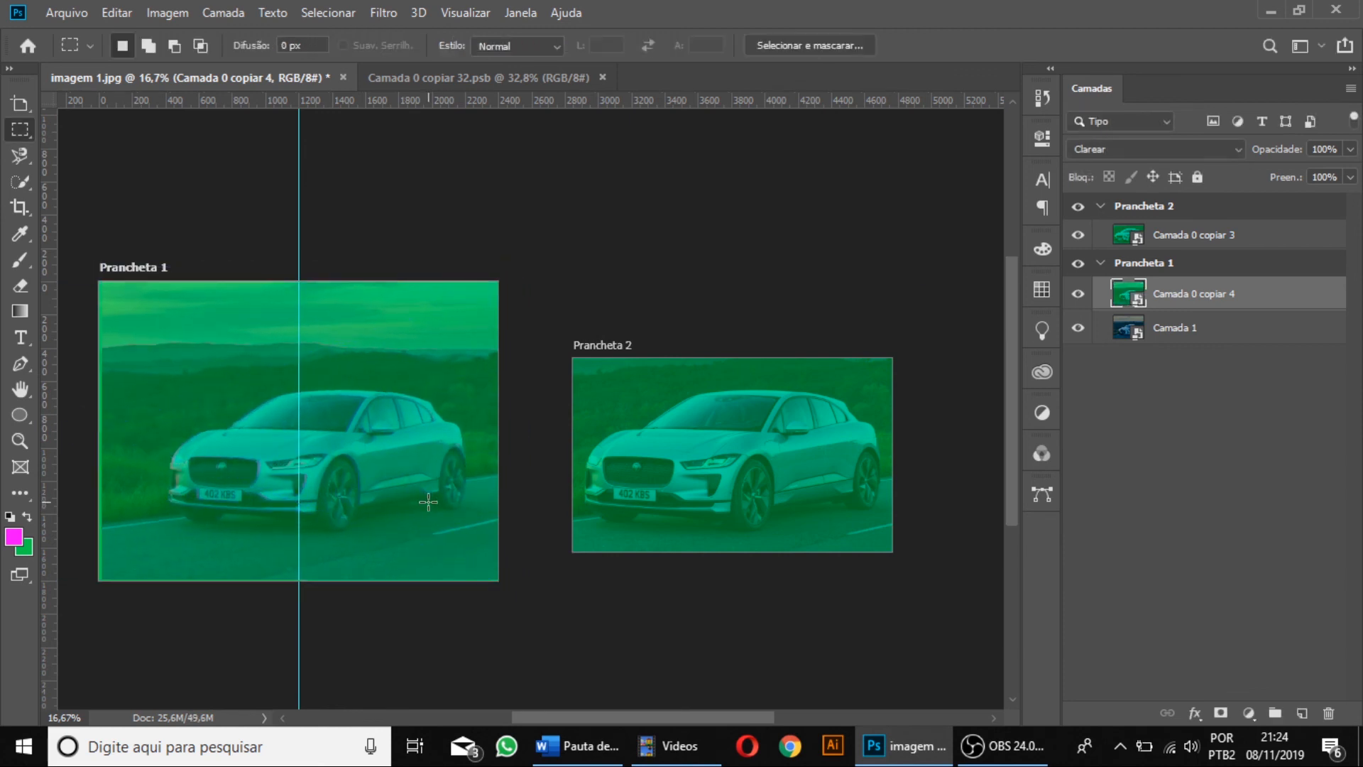
Change the green copy's blend mode in Prancheta 1 to Subexposição de Cores and keep it aligned over the car.
left_click(1143, 150)
left_click(1103, 181)
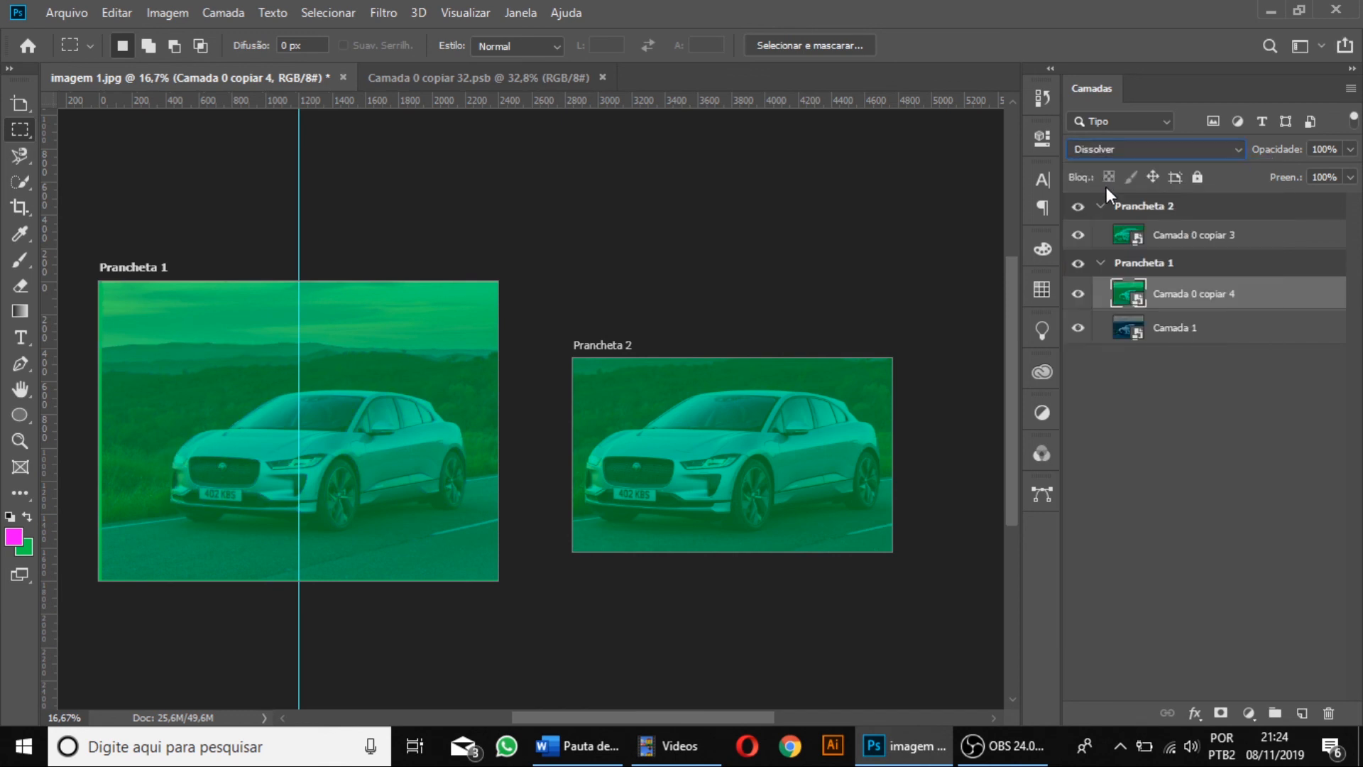
key("Down")
key("Down")
key("Down")
key("Down")
key("Down")
key("Down")
key("Down")
key("Down")
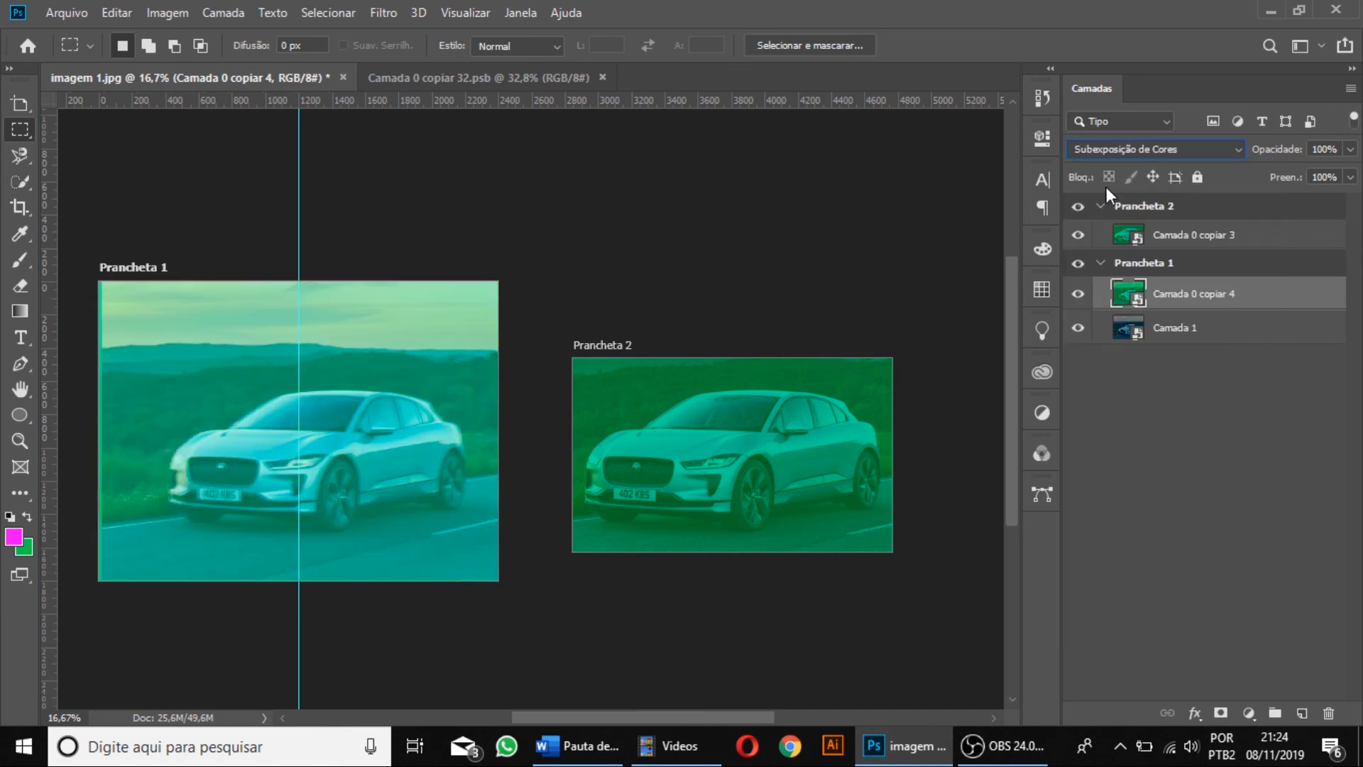
key("ctrl+t")
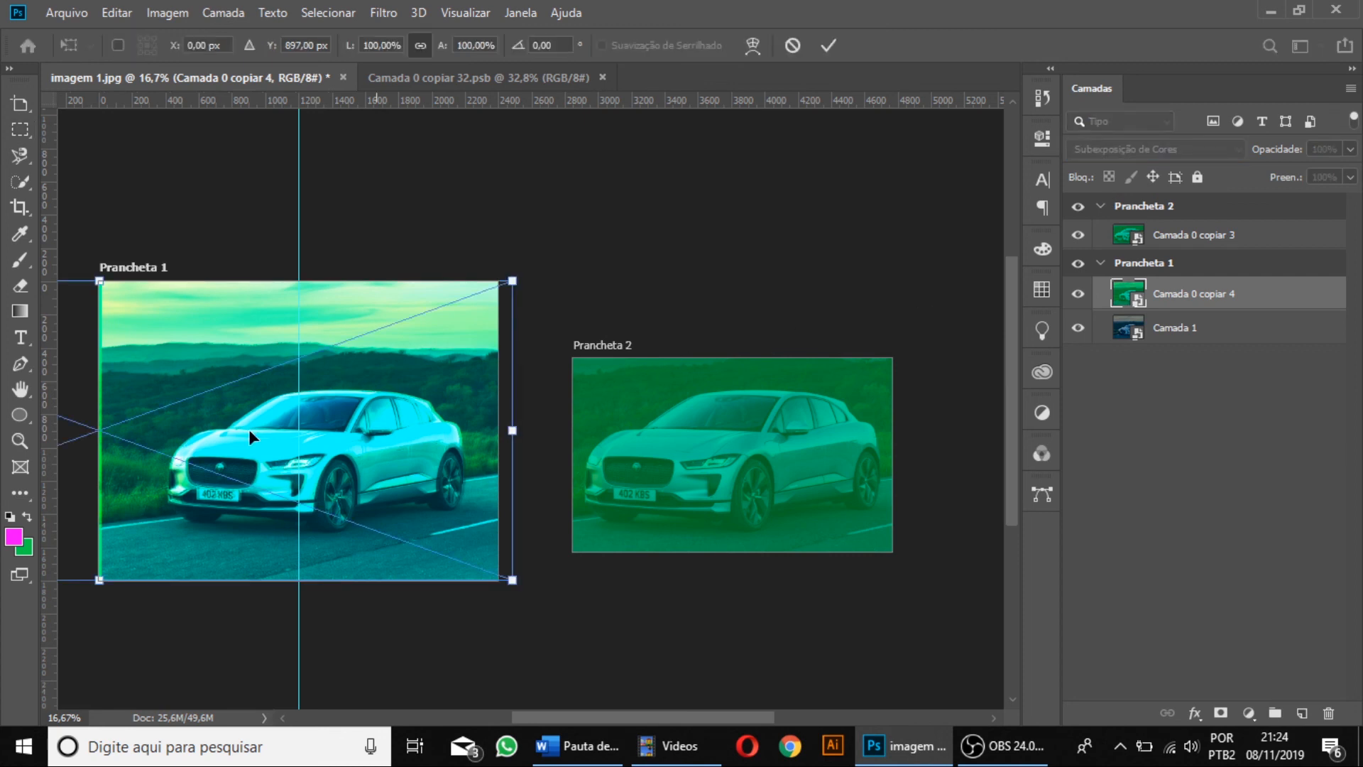
mouse_move(415, 420)
left_mouse_down()
mouse_move(400, 415)
mouse_move(414, 416)
left_mouse_up()
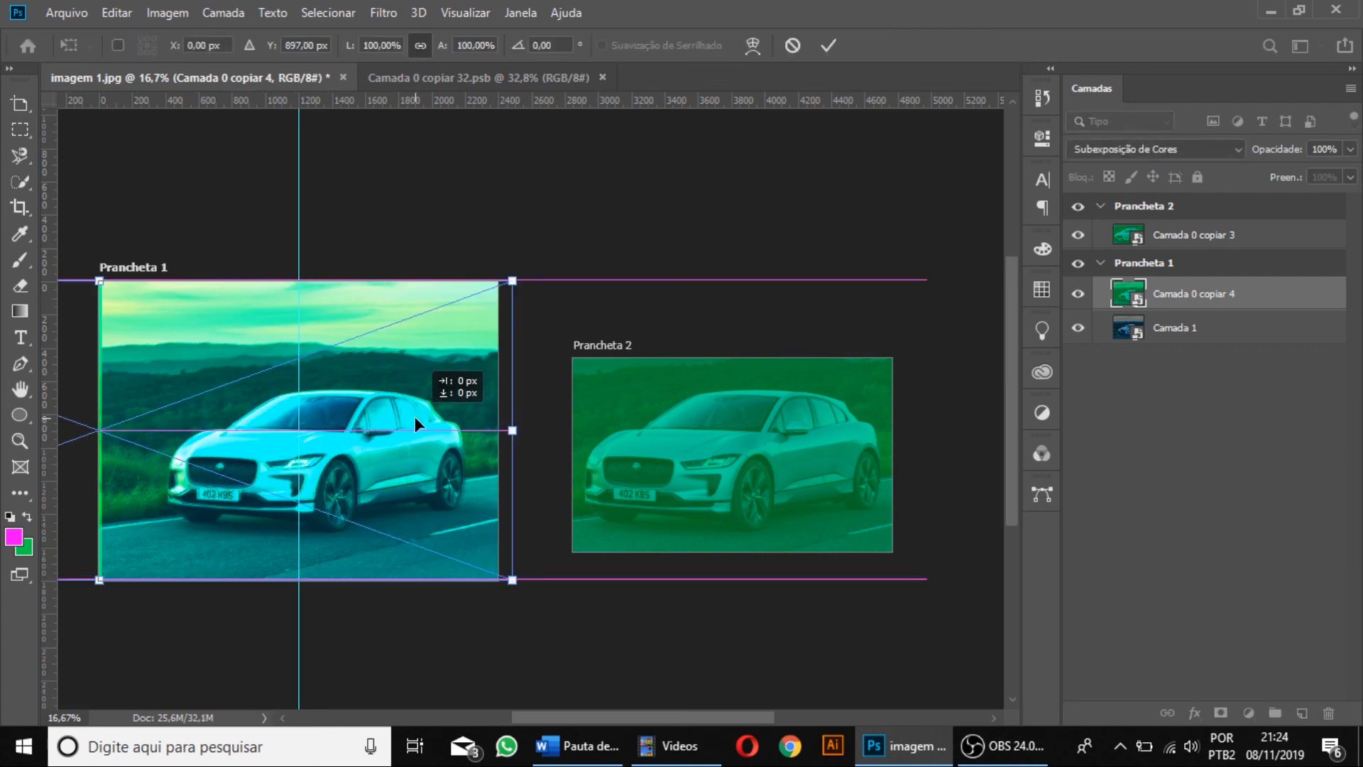
key("m")
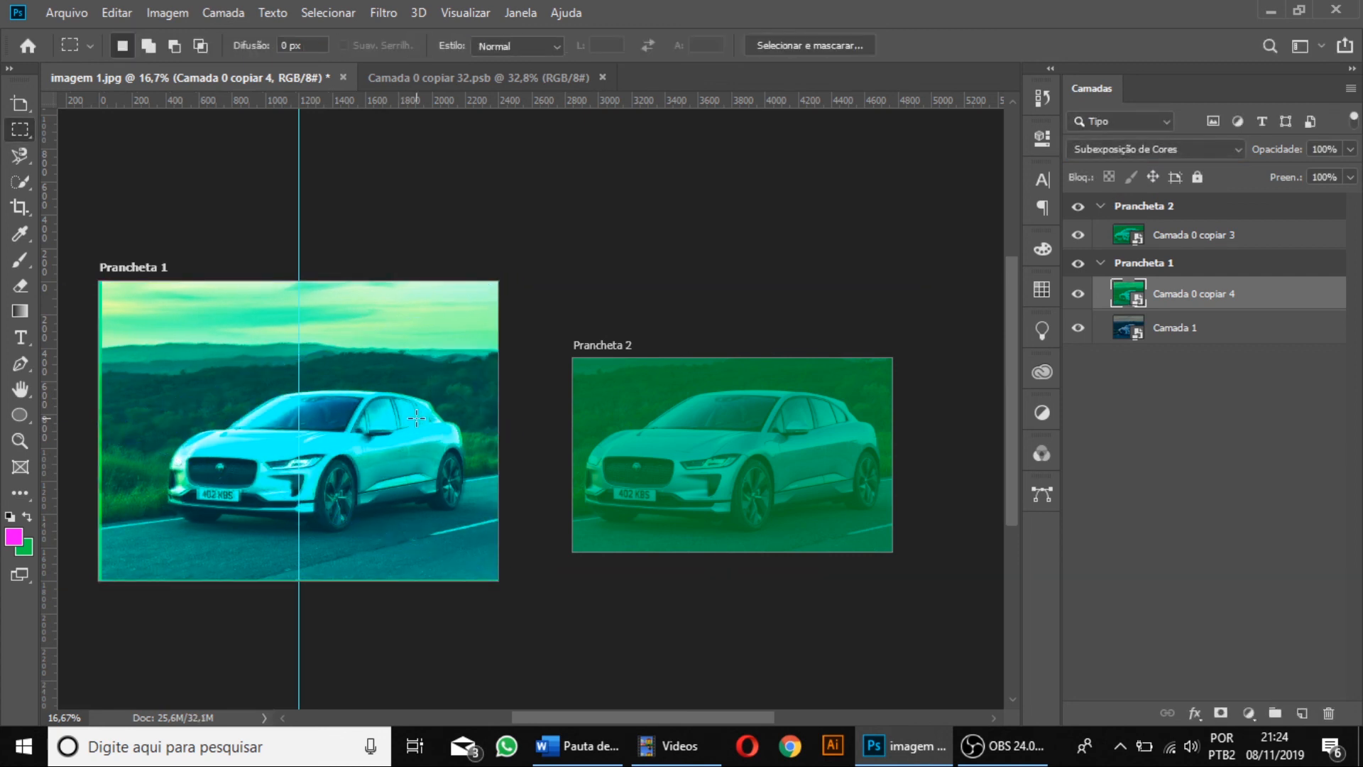
Delete the green copy from Prancheta 1 and the entire Prancheta 2 artboard, leaving Prancheta 1 with Camada 1.
key("Delete")
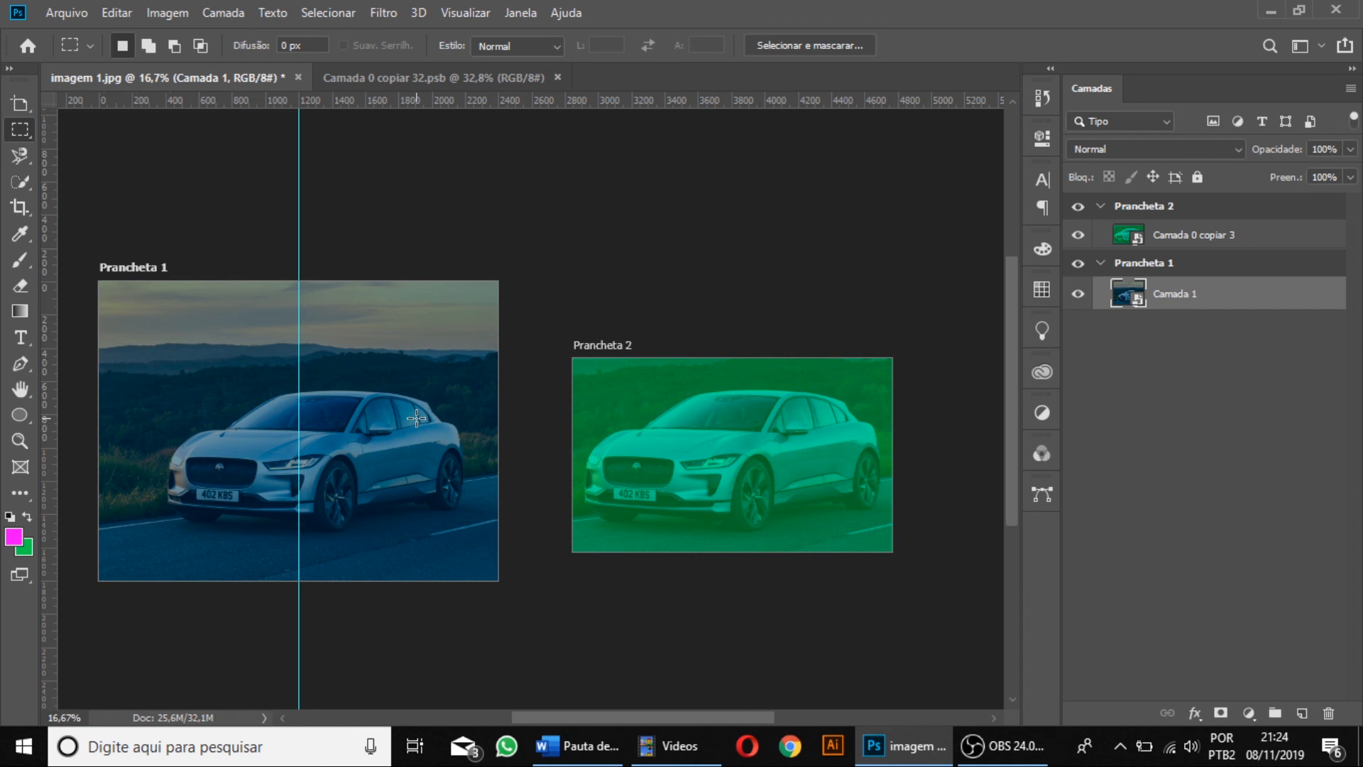
left_click(1143, 238)
left_click(1158, 207)
key("Delete")
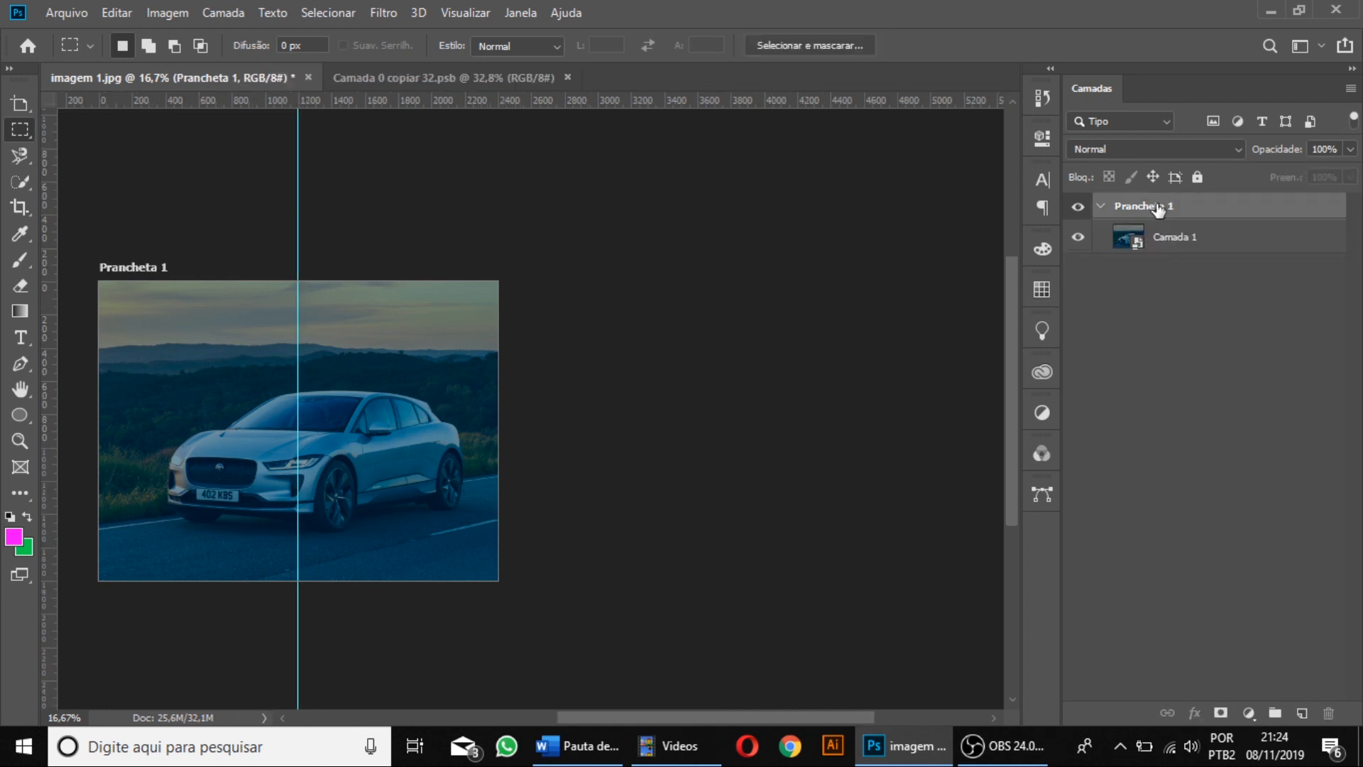
key("ctrl+0")
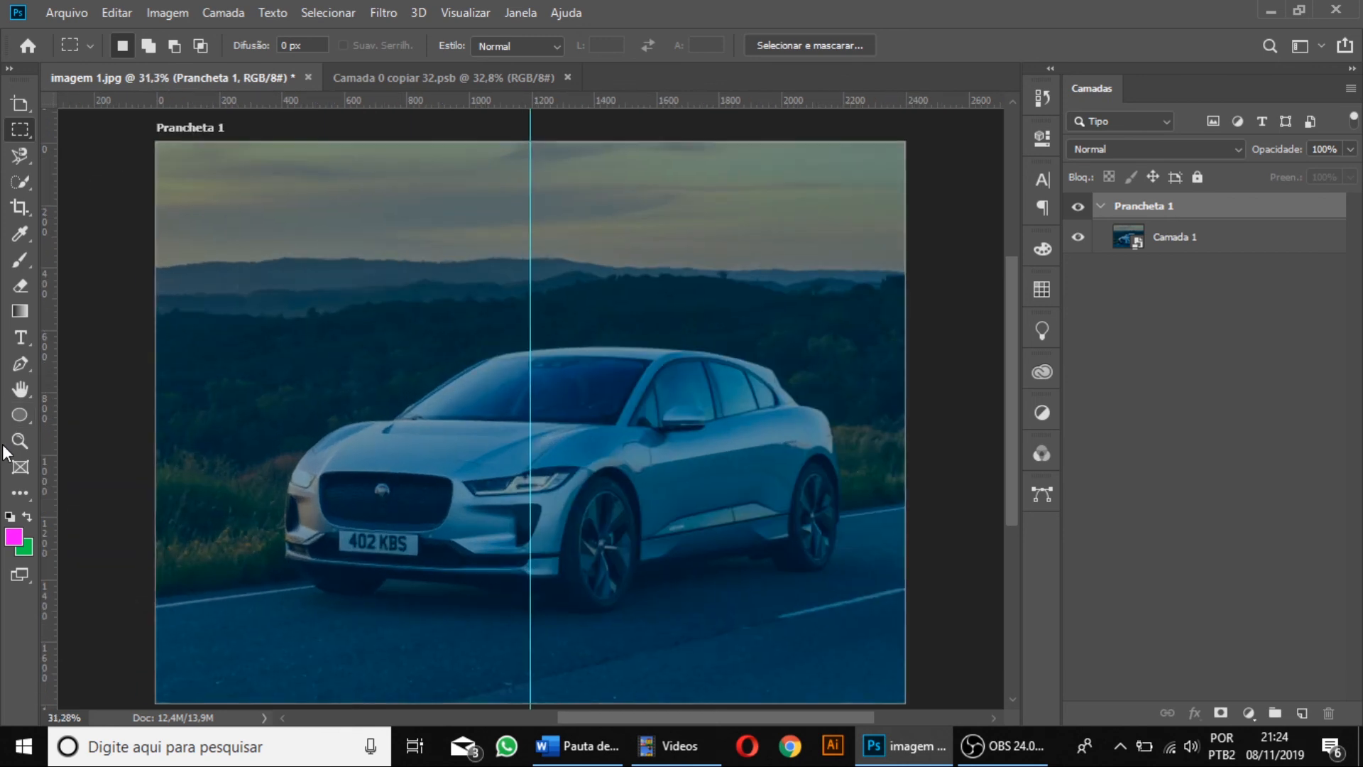
key("ctrl+minus")
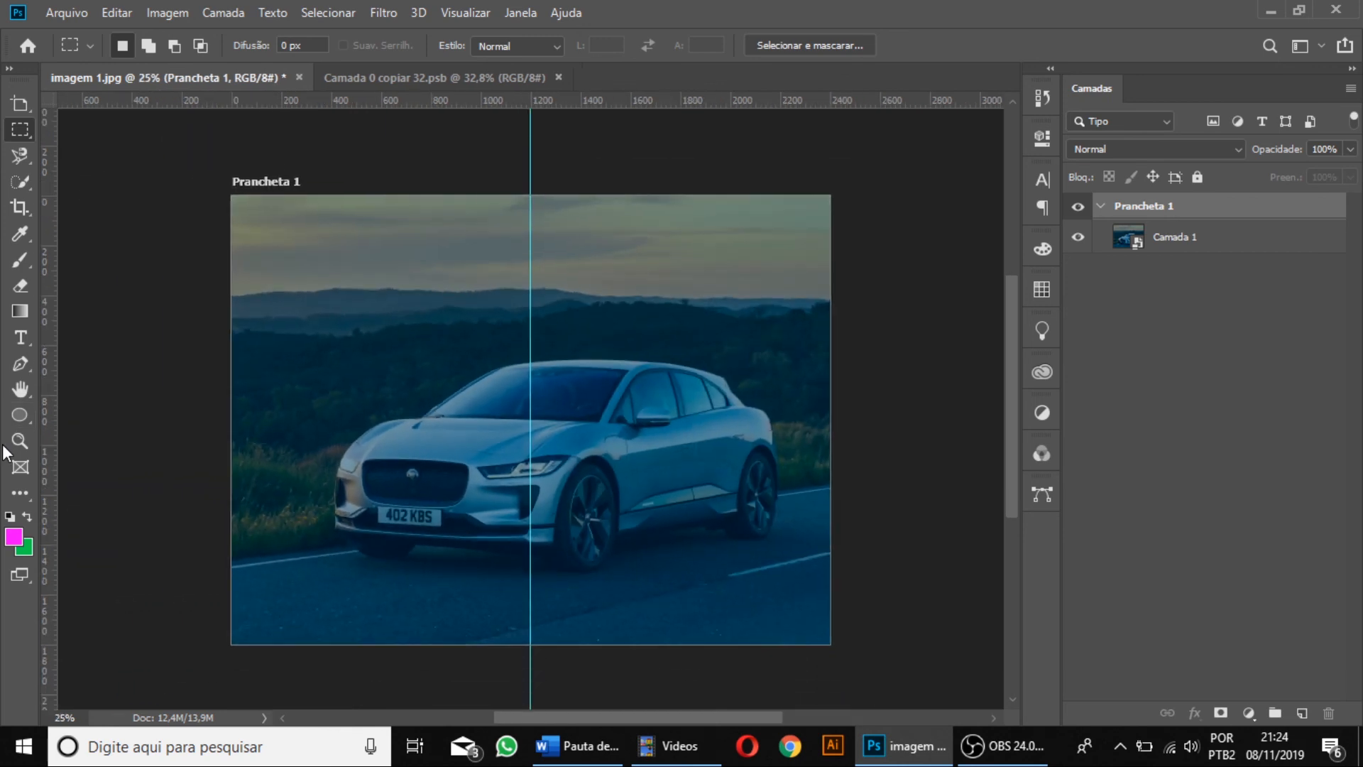